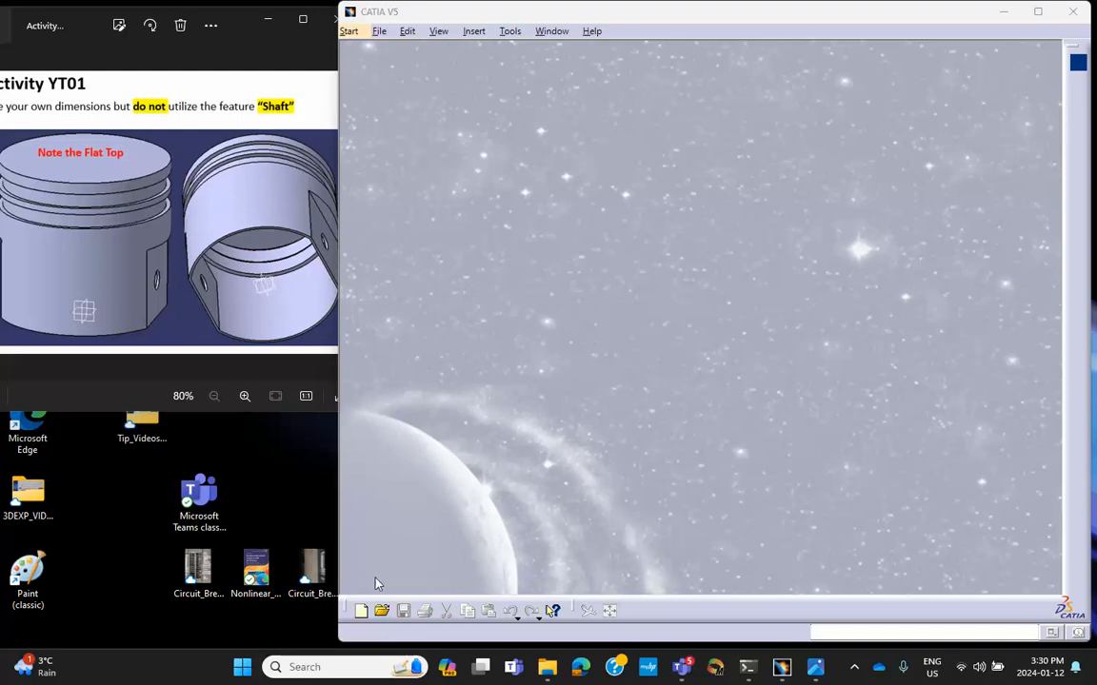
- Create a new Part document named YT01 with hybrid design enabled
left_click(361, 612)
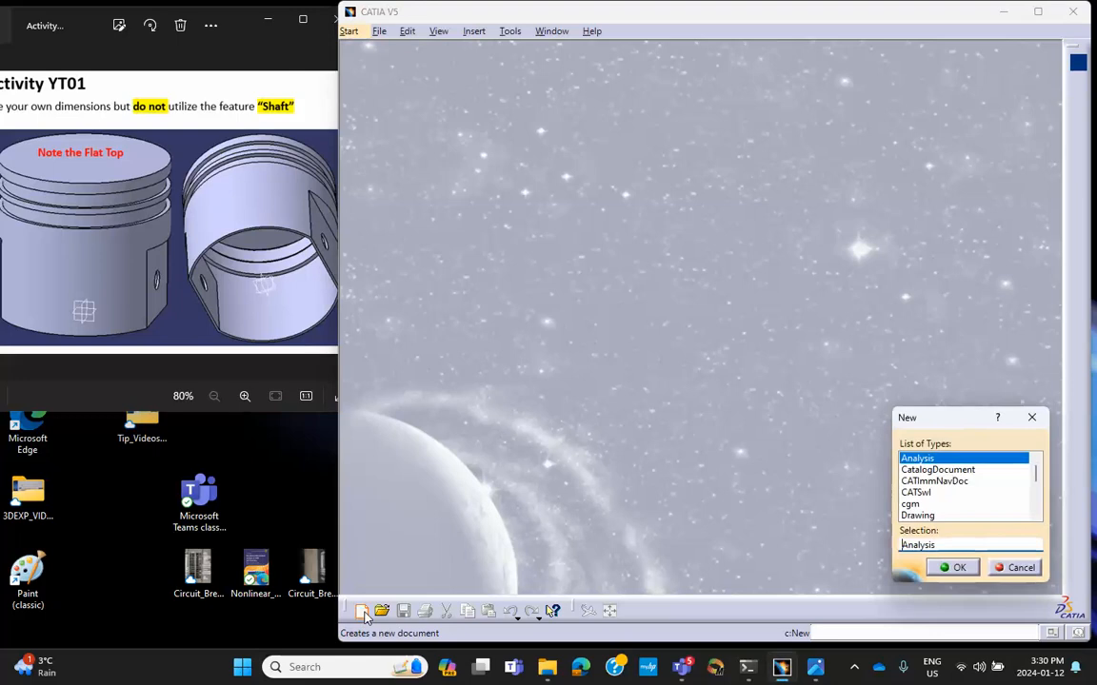
left_click_drag(1037, 486, 1037, 514)
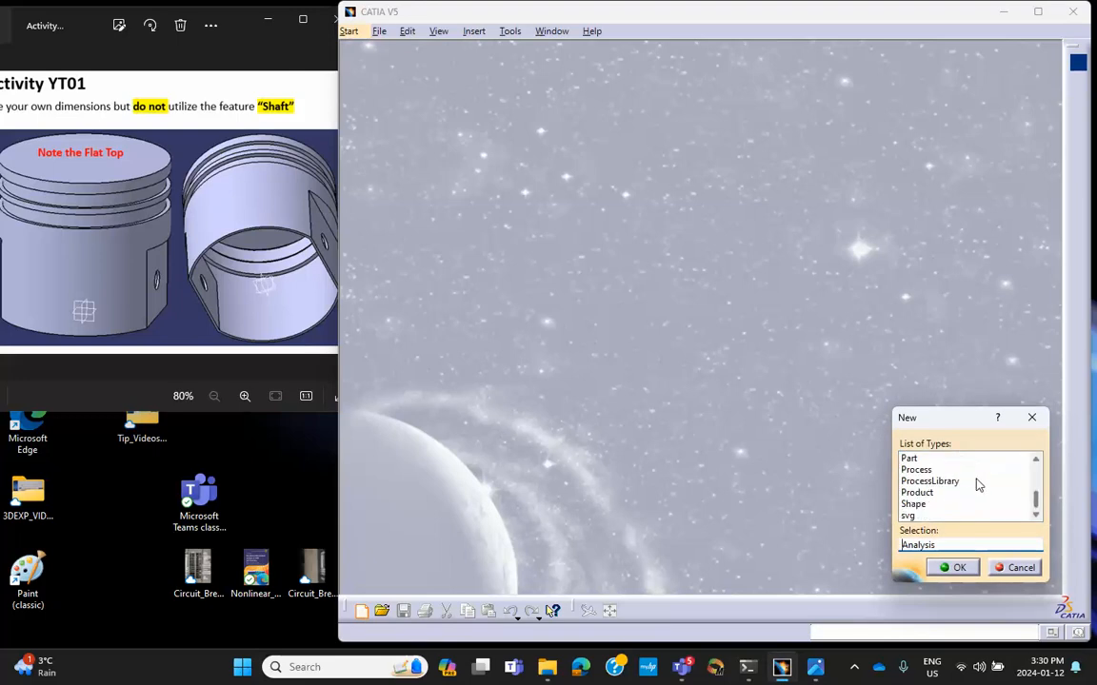
left_click(938, 458)
left_click(957, 568)
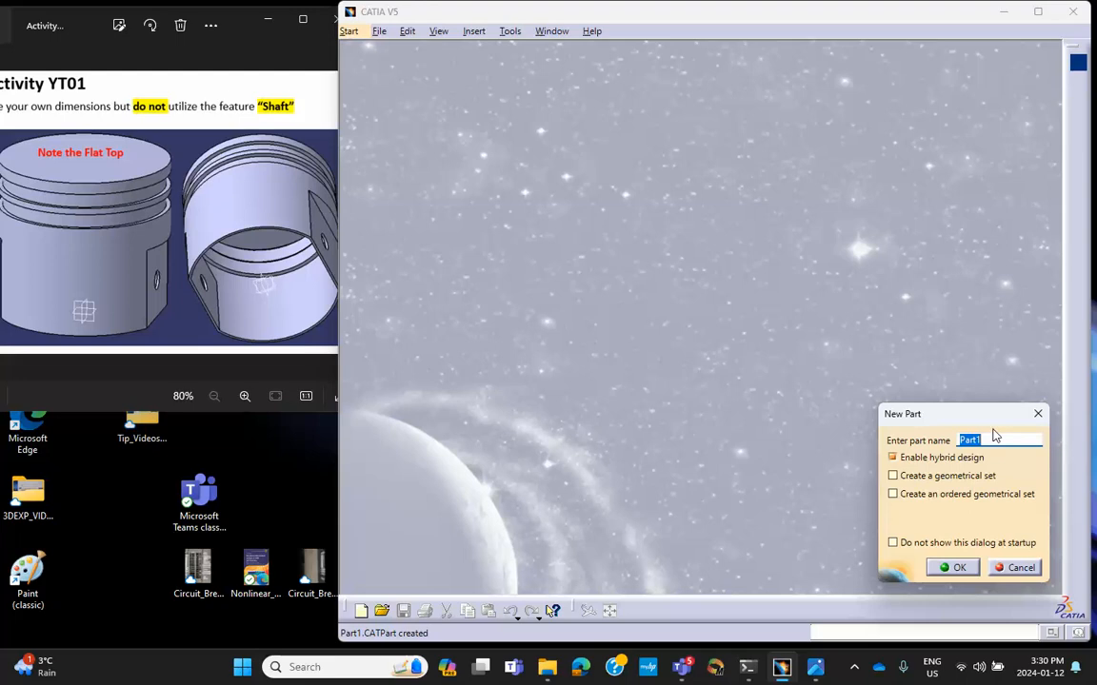
type("YT01")
left_click(959, 568)
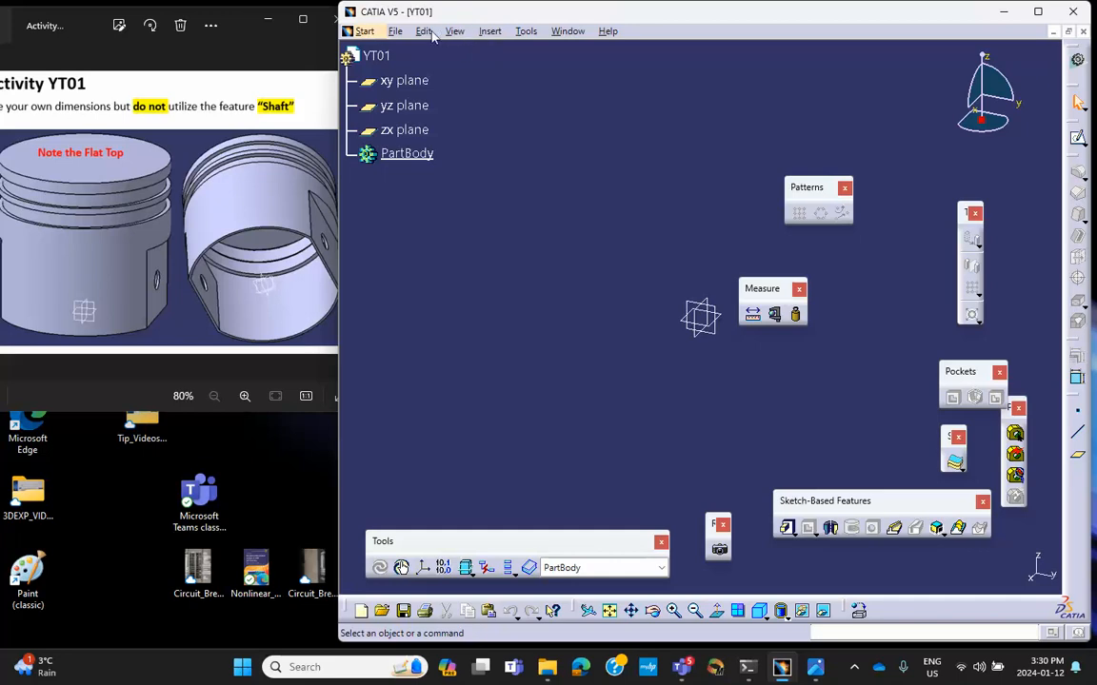
- Save the part as YT01 in the Week_2_CAD_W24 folder under Winter_2024 on the Desktop, using Save Management
left_click(395, 30)
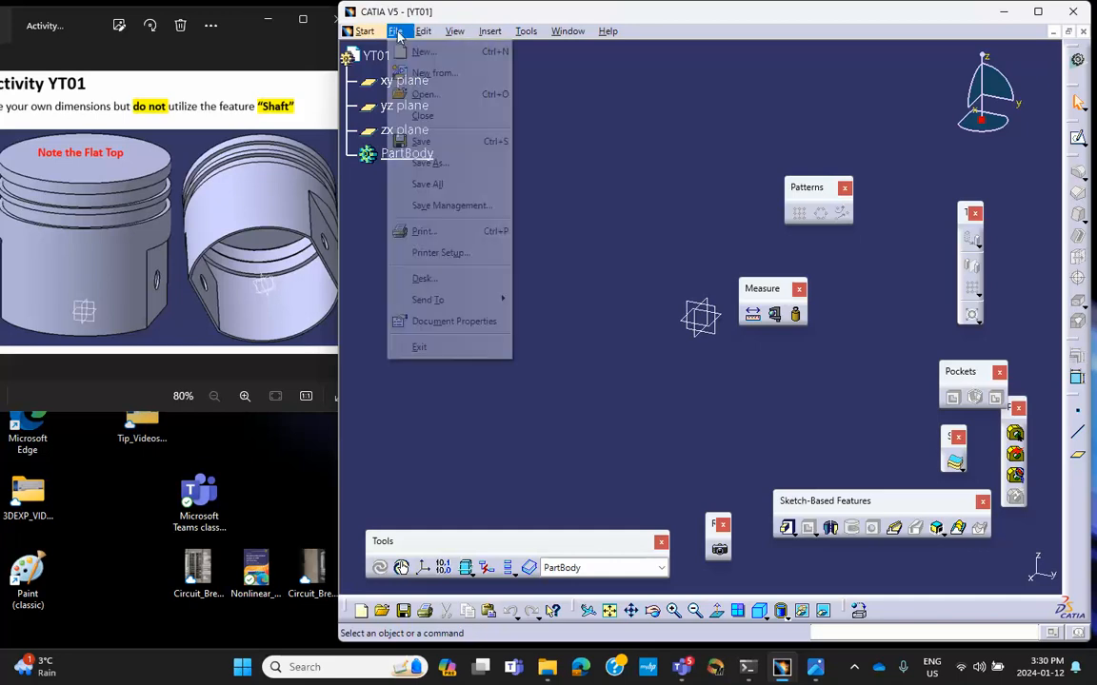
left_click(424, 206)
left_click(654, 154)
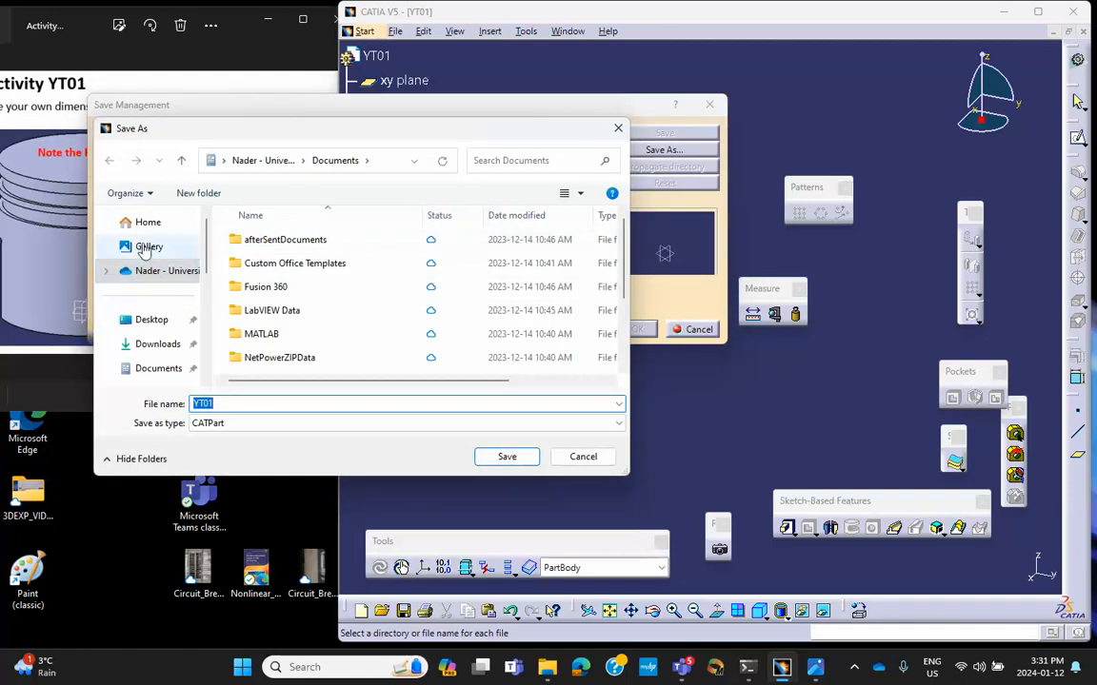
left_click(151, 320)
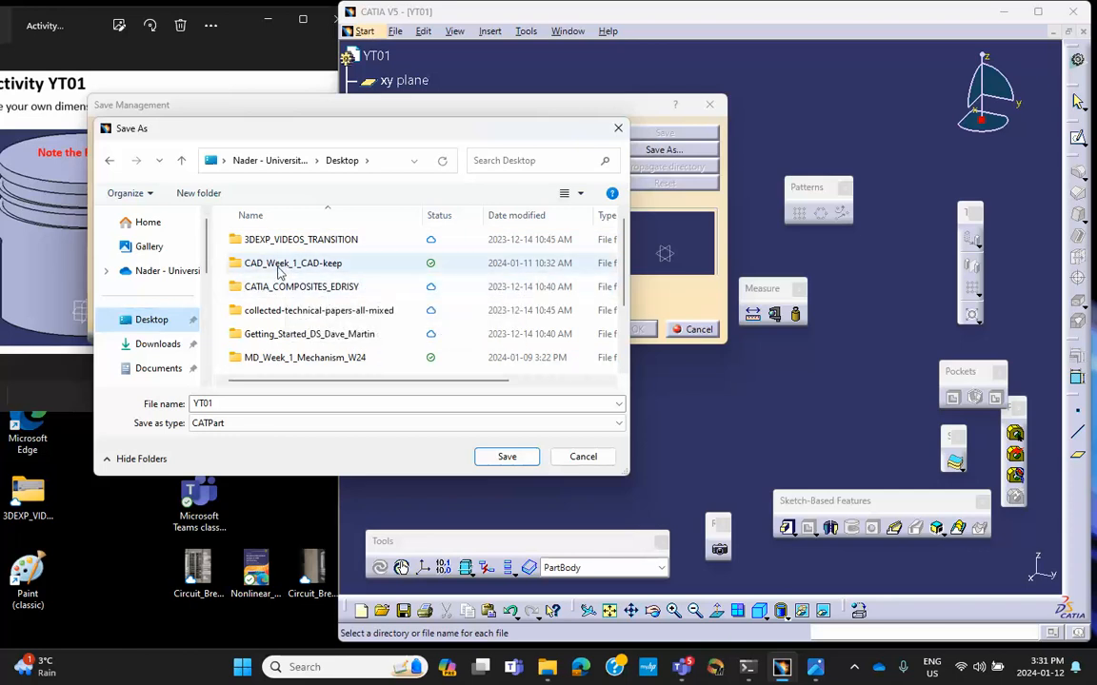
scroll(281, 298, "down", 2)
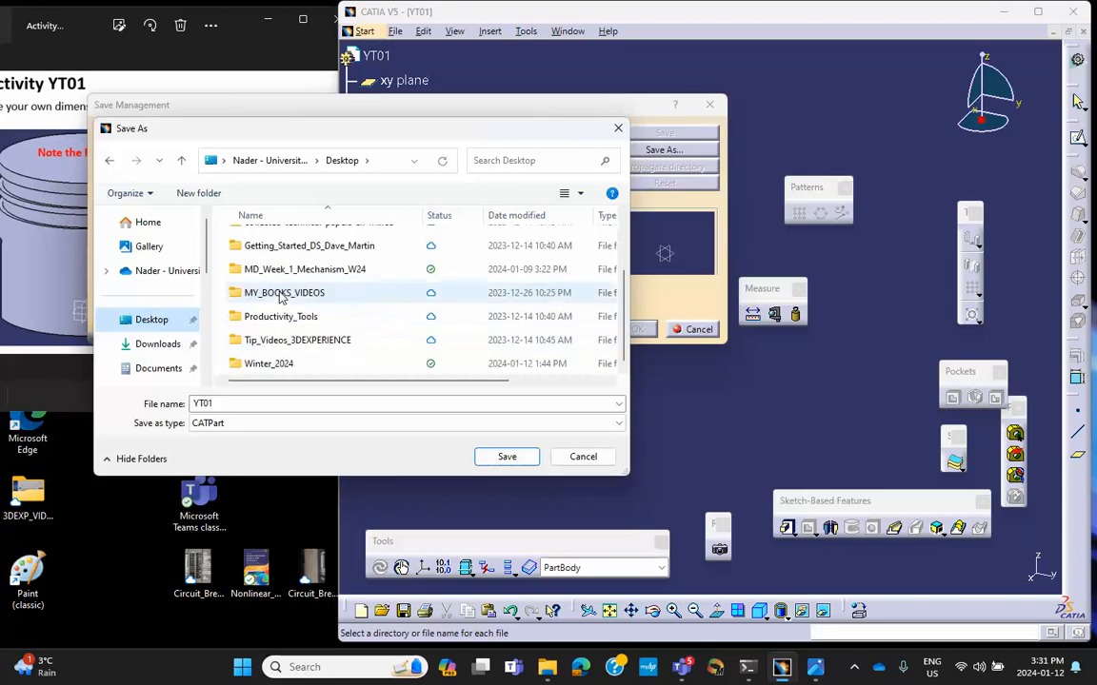
left_click(275, 365)
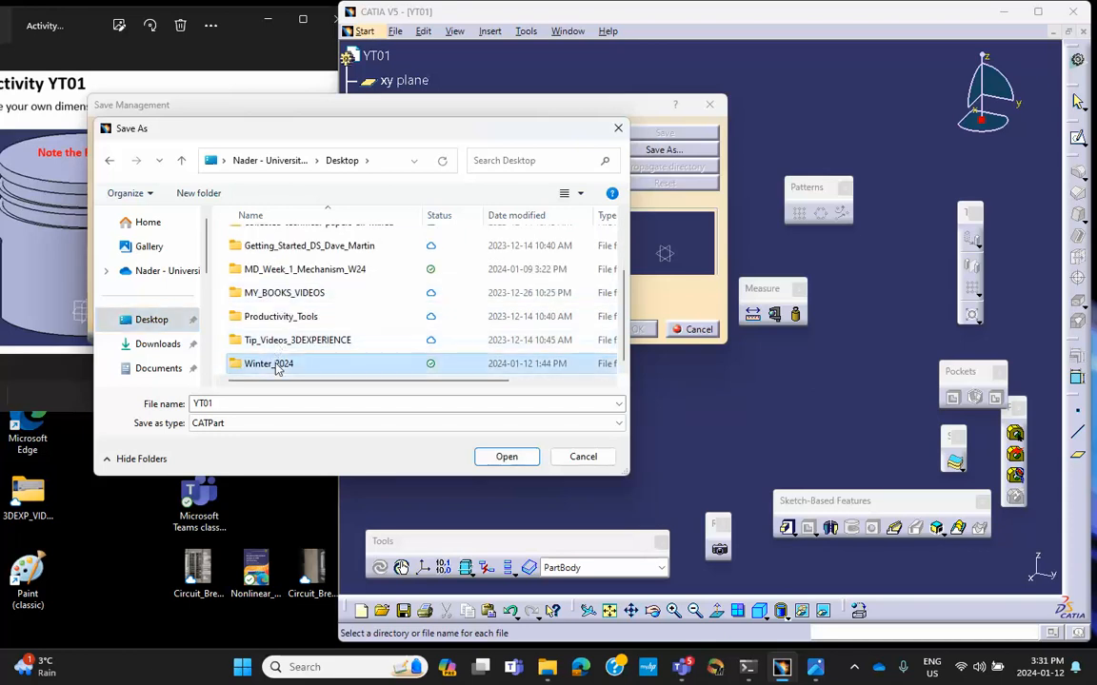
double_click(275, 365)
double_click(278, 242)
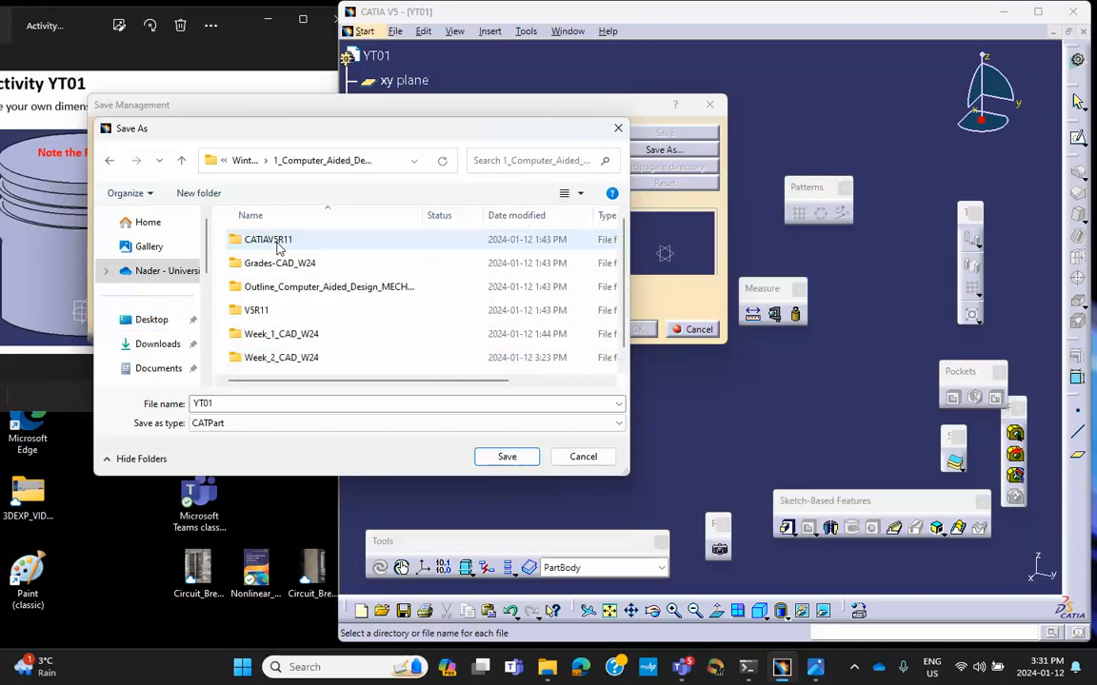
double_click(265, 365)
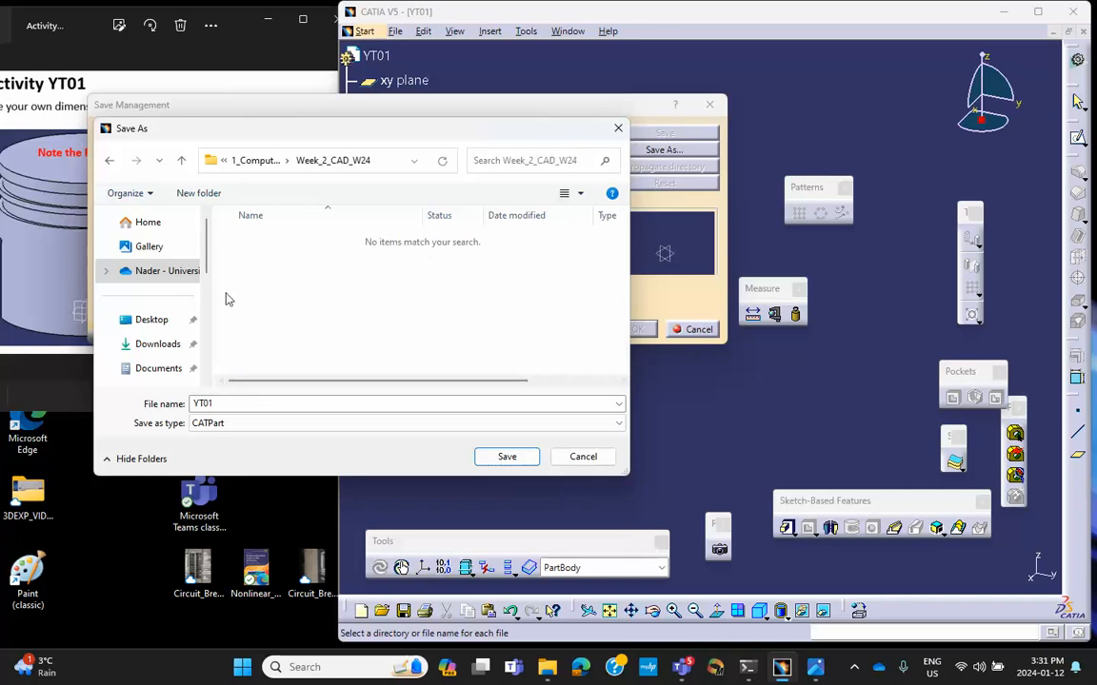
left_click(506, 458)
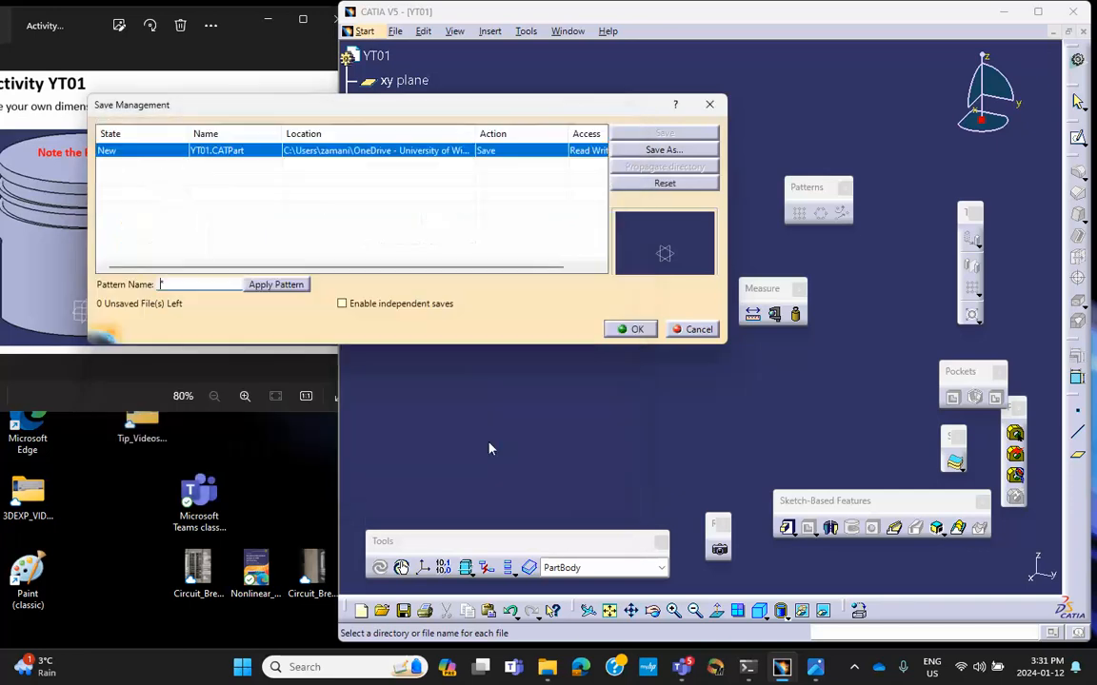
left_click(633, 330)
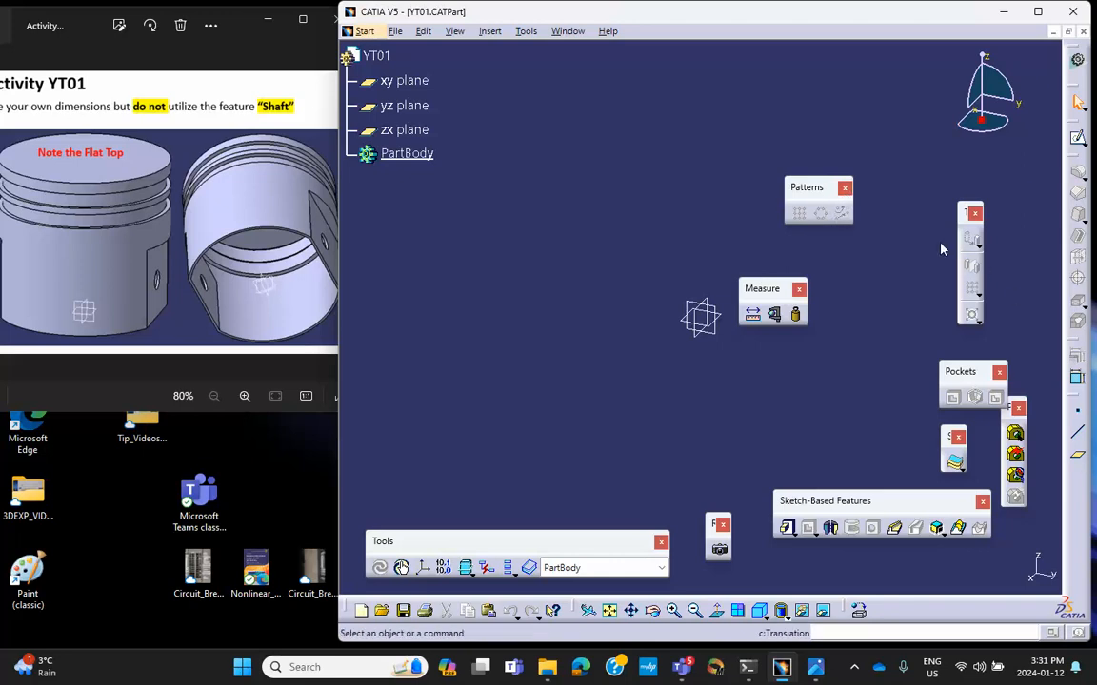
- Clear the floating toolbars out of the modelling area, leaving only Sketch-Based Features floating near its lower edge
left_click(845, 188)
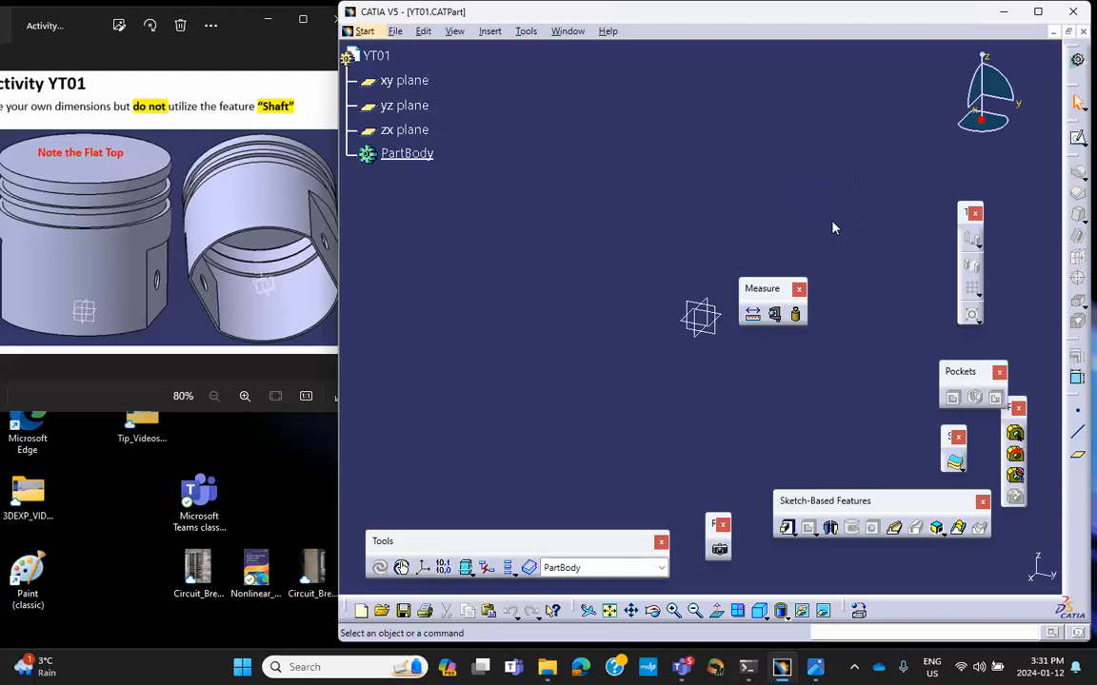
left_click(799, 290)
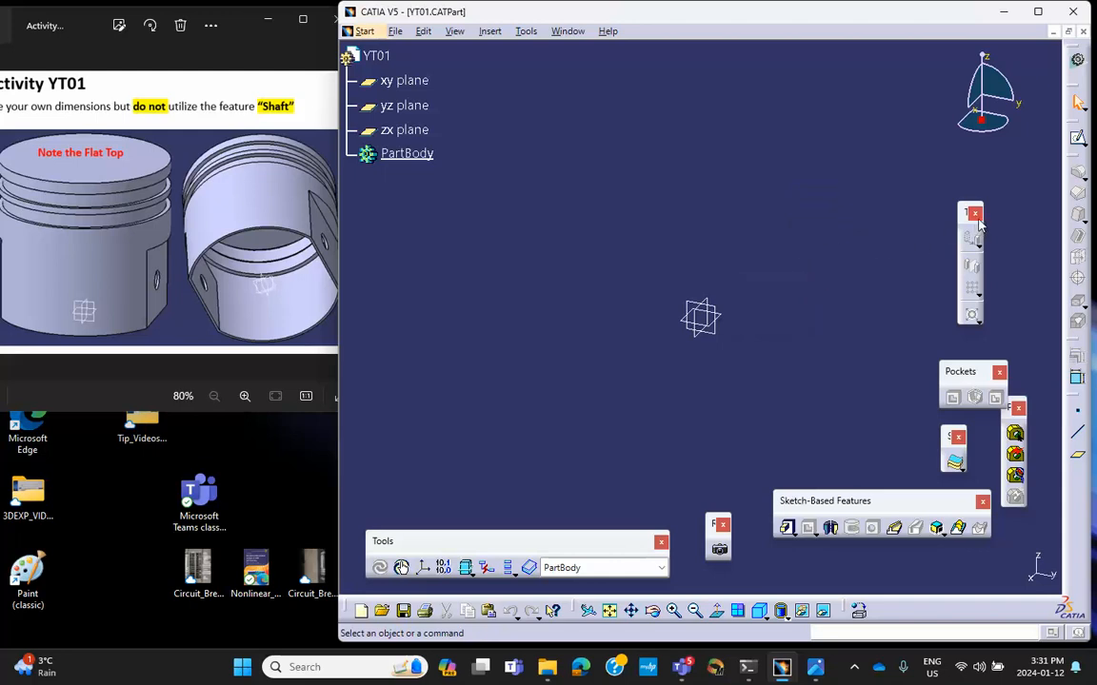
left_click(976, 215)
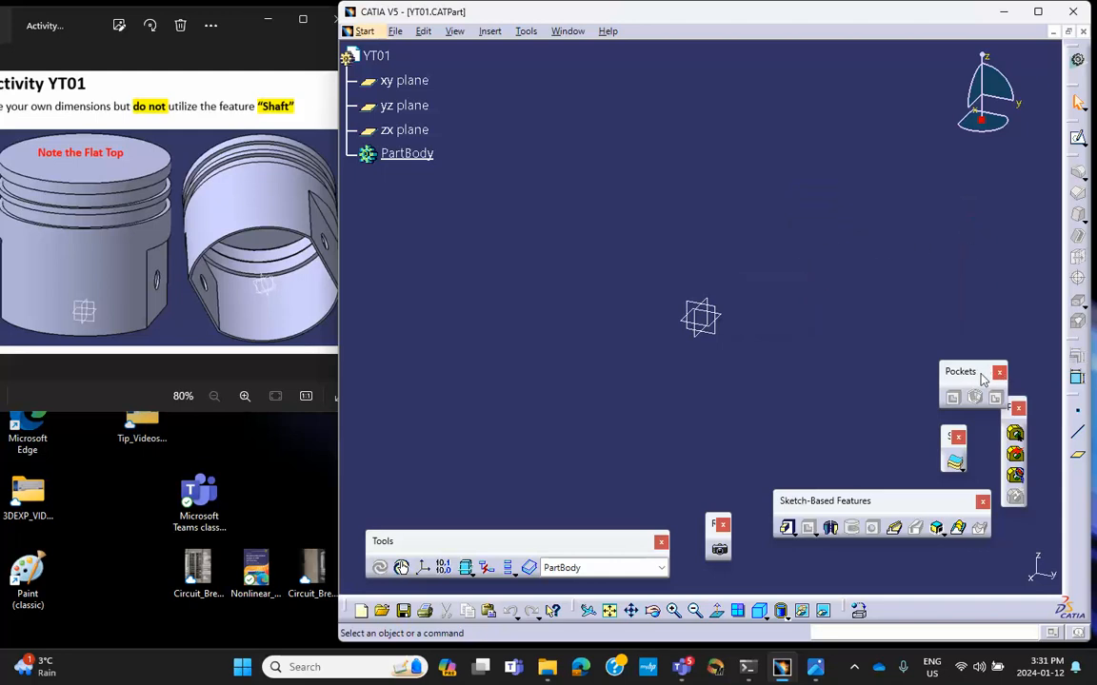
left_click_drag(983, 379, 968, 270)
left_click(1018, 408)
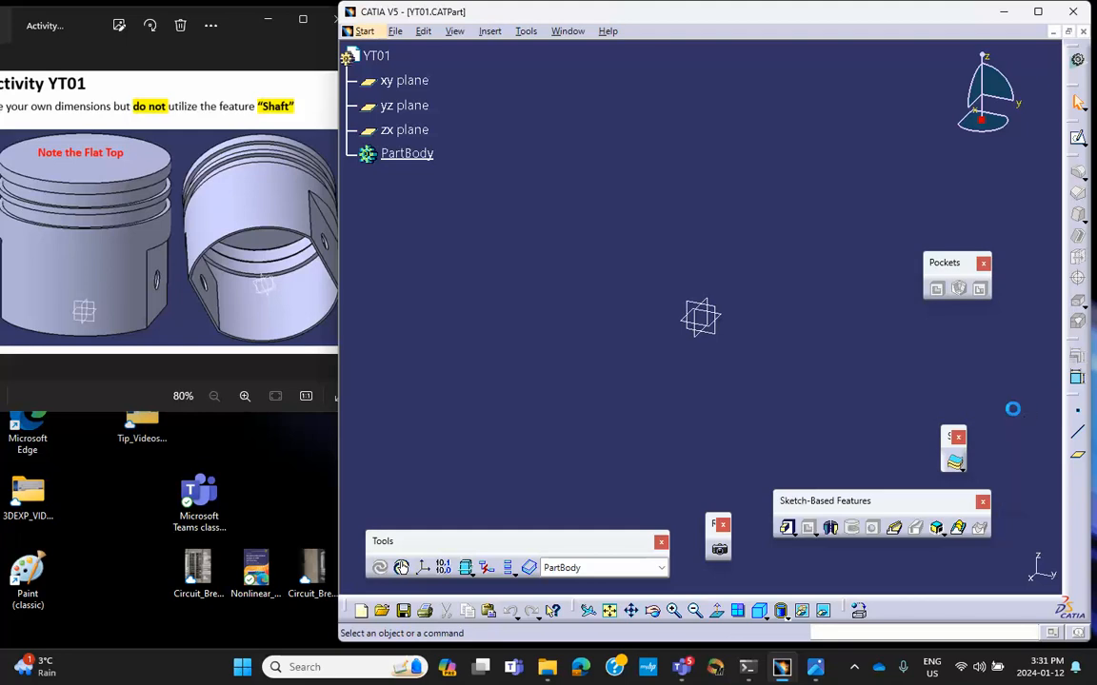
left_click_drag(899, 502, 896, 520)
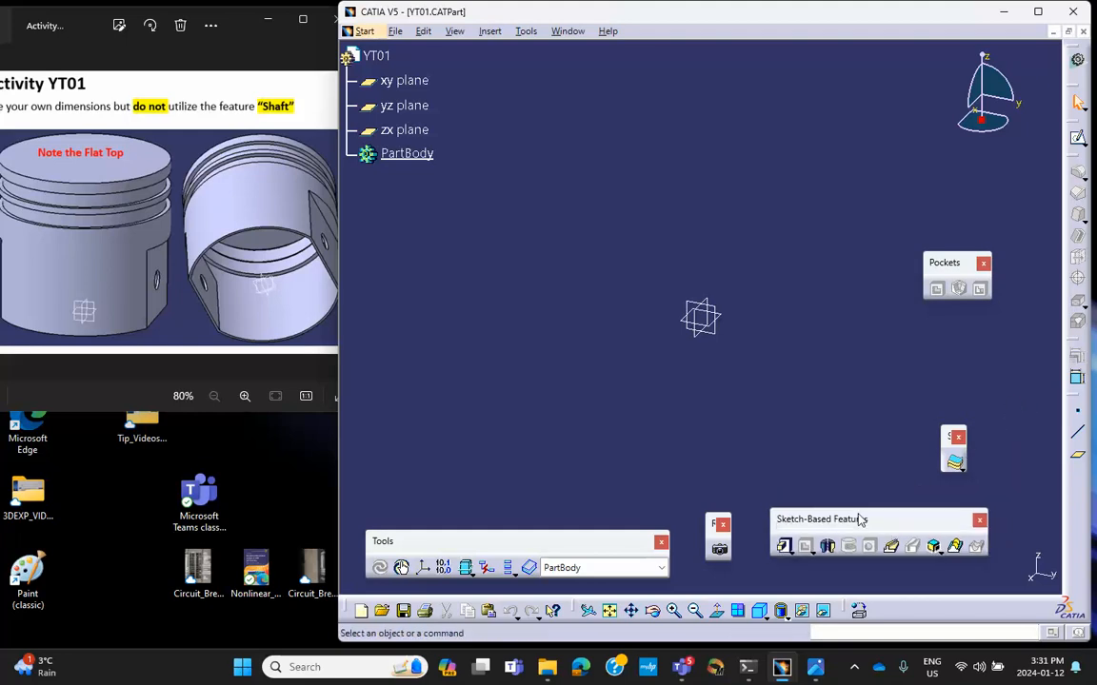
left_click(659, 543)
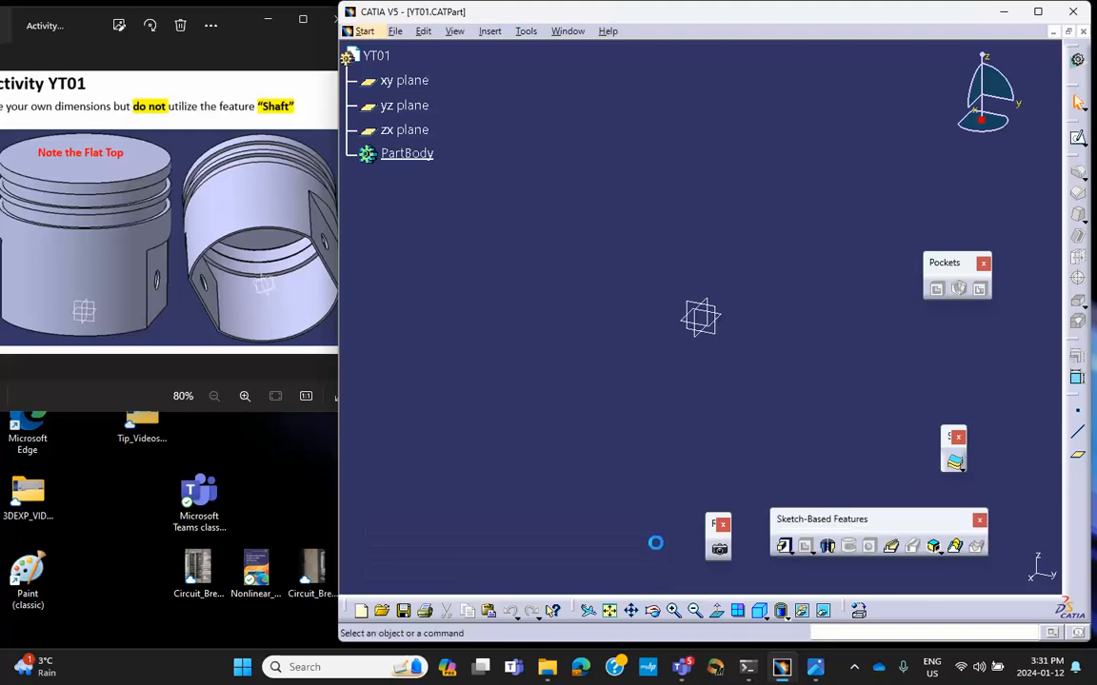
left_click(722, 525)
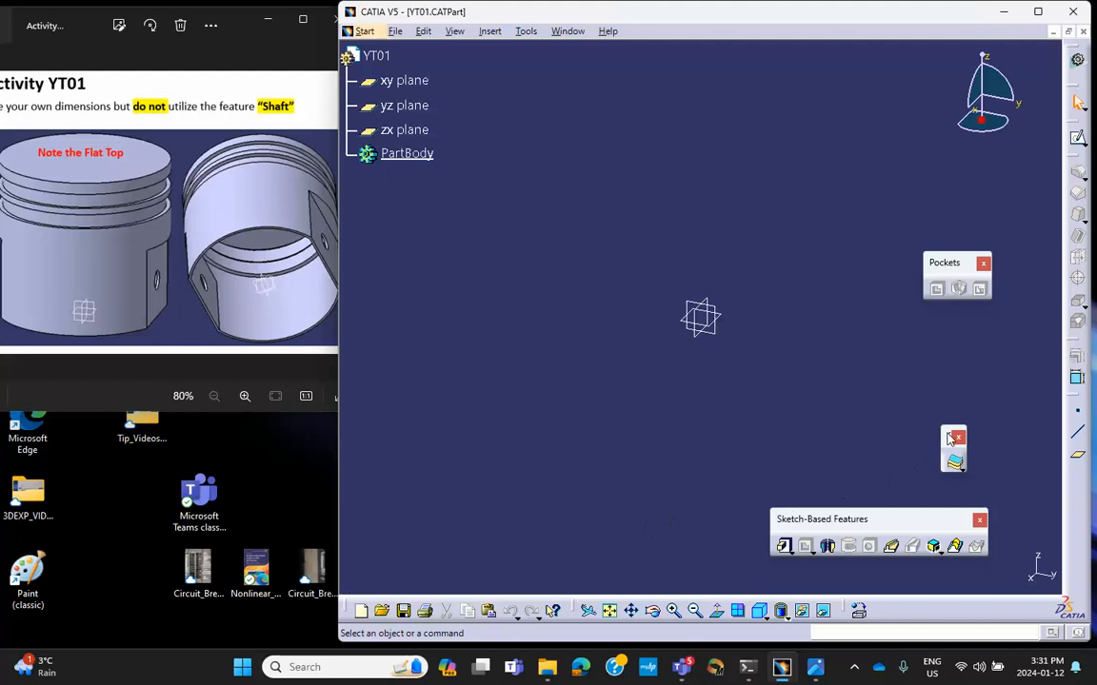
left_click_drag(950, 438, 1074, 486)
mouse_move(941, 270)
left_mouse_down()
mouse_move(694, 541)
mouse_move(669, 516)
left_mouse_up()
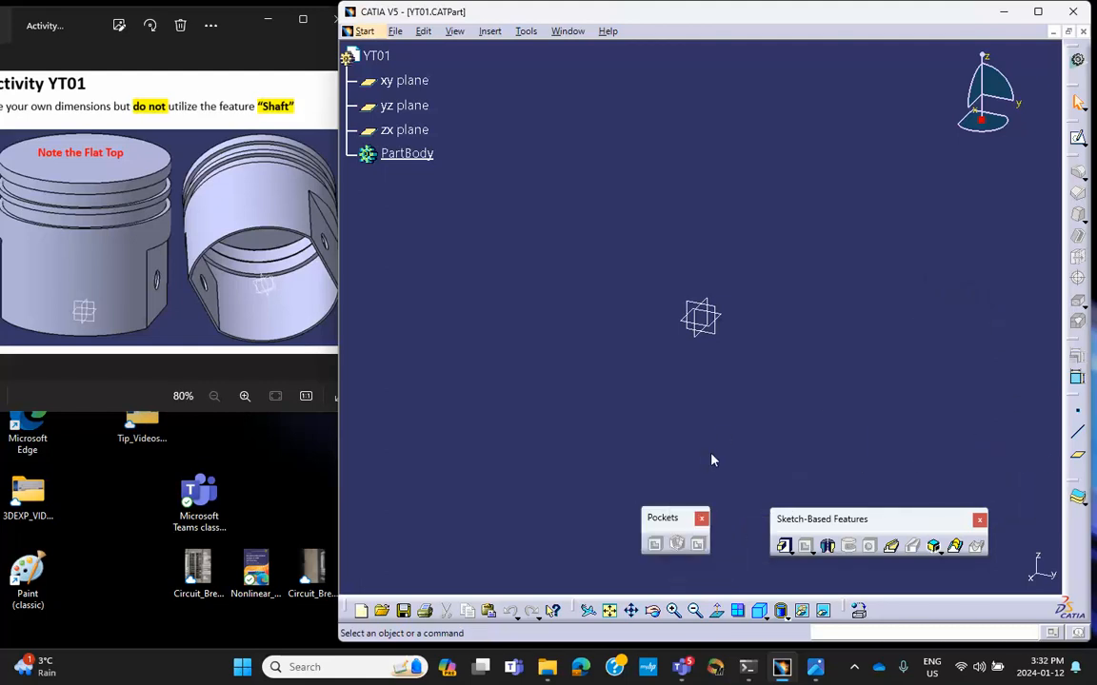
left_click(701, 522)
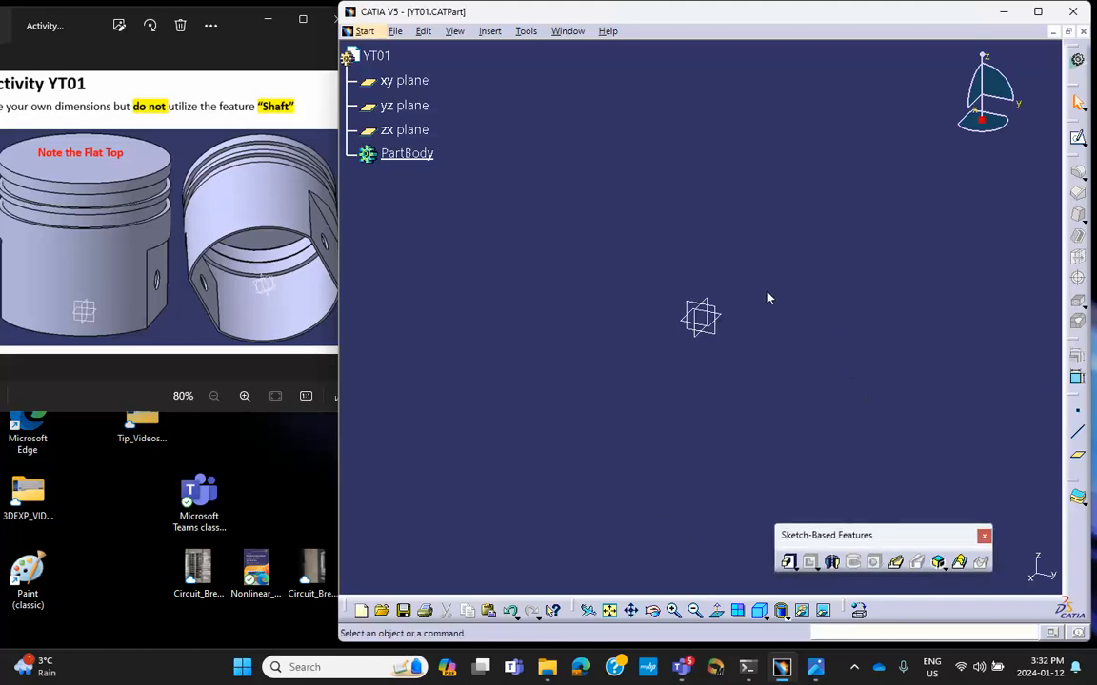
- Sketch a circle about 3.88 in in diameter, centred on the origin of the xy plane
left_click(724, 318)
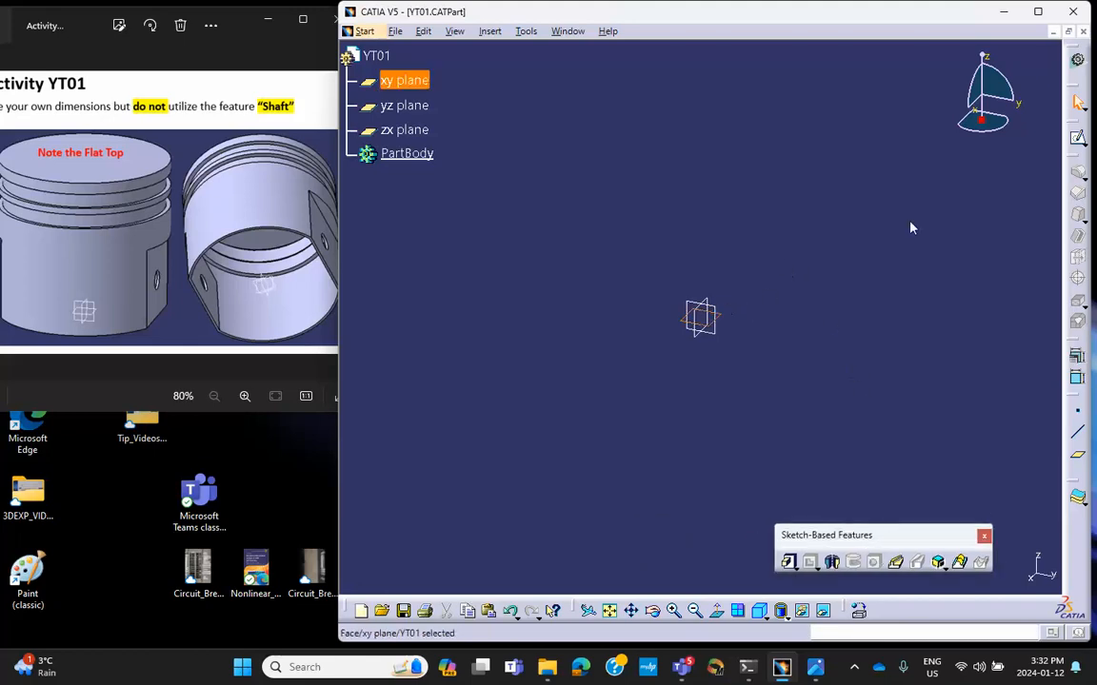
left_click(1076, 139)
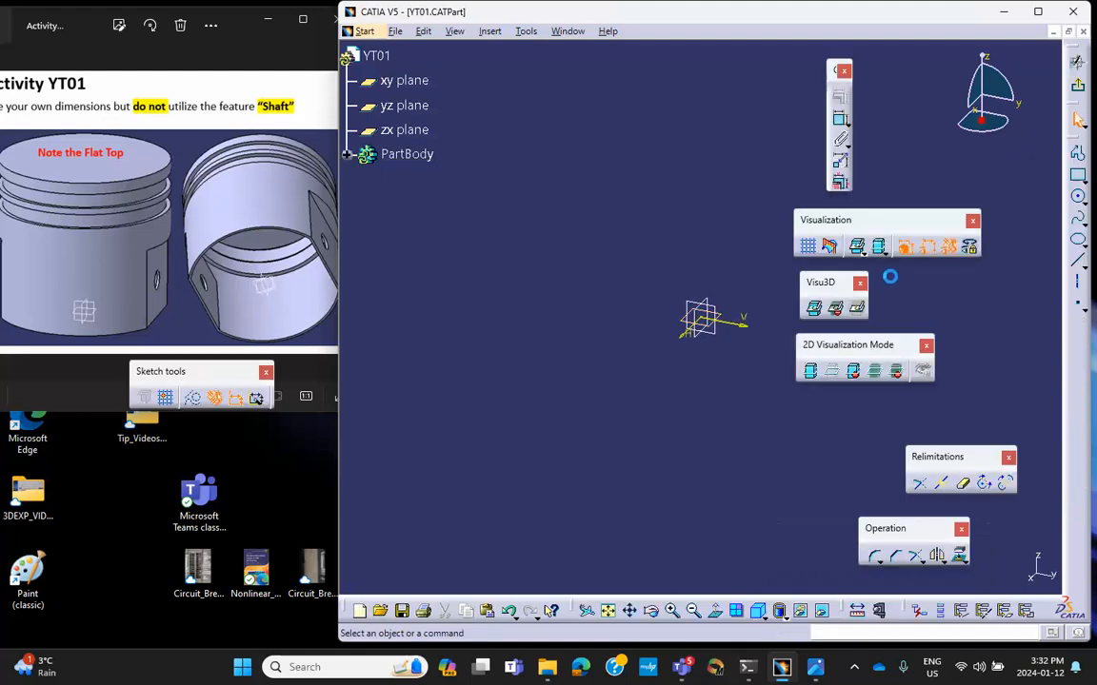
left_click(1079, 199)
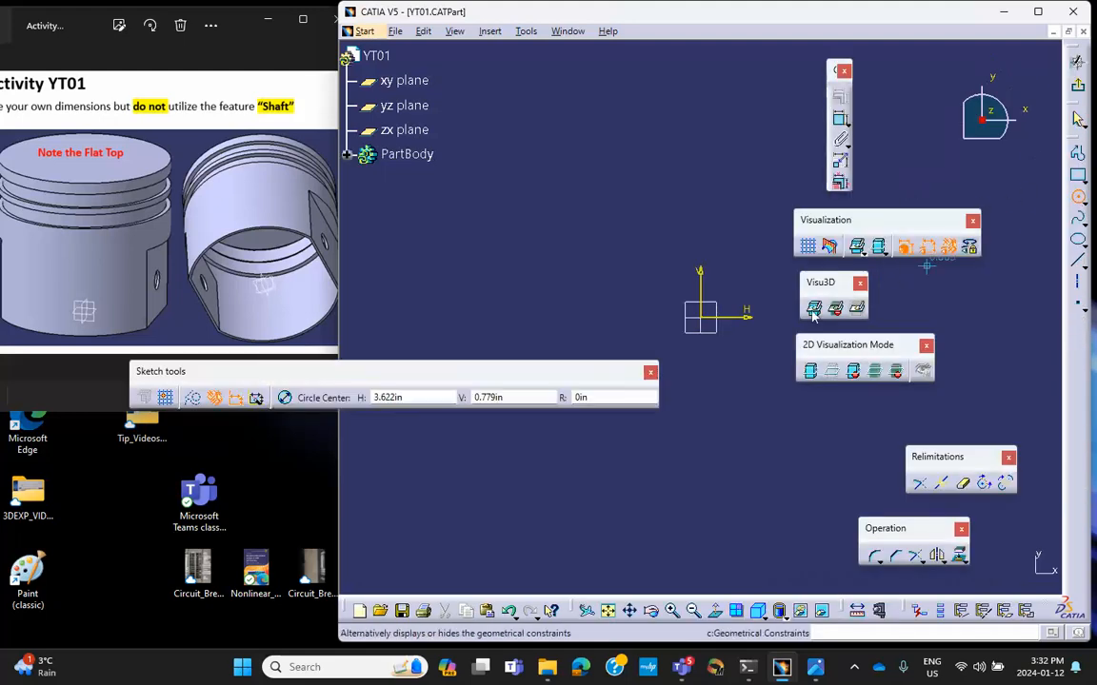
left_click(706, 324)
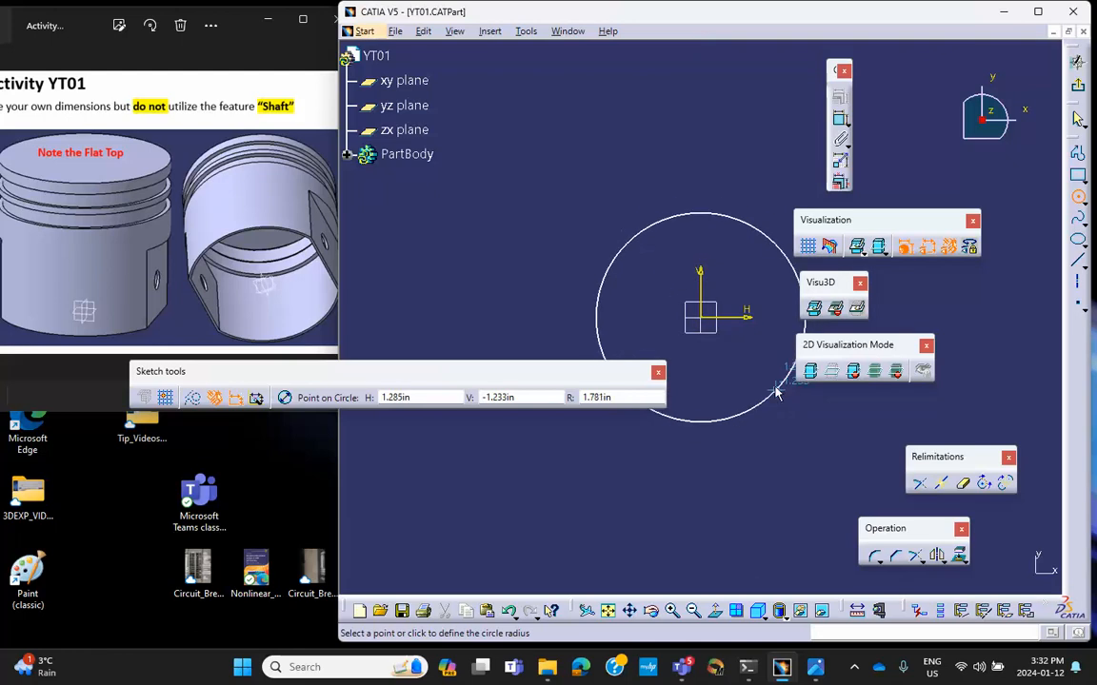
left_click(784, 391)
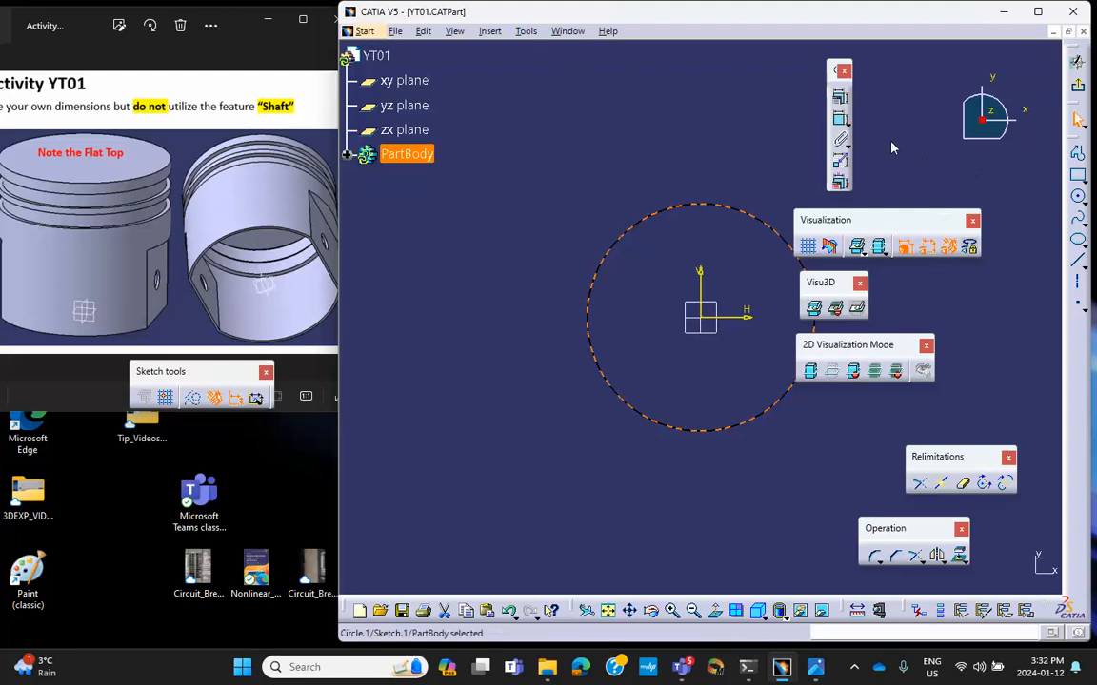
- Constrain the circle's diameter to 4 in and exit the sketch
left_click(840, 118)
left_click(529, 295)
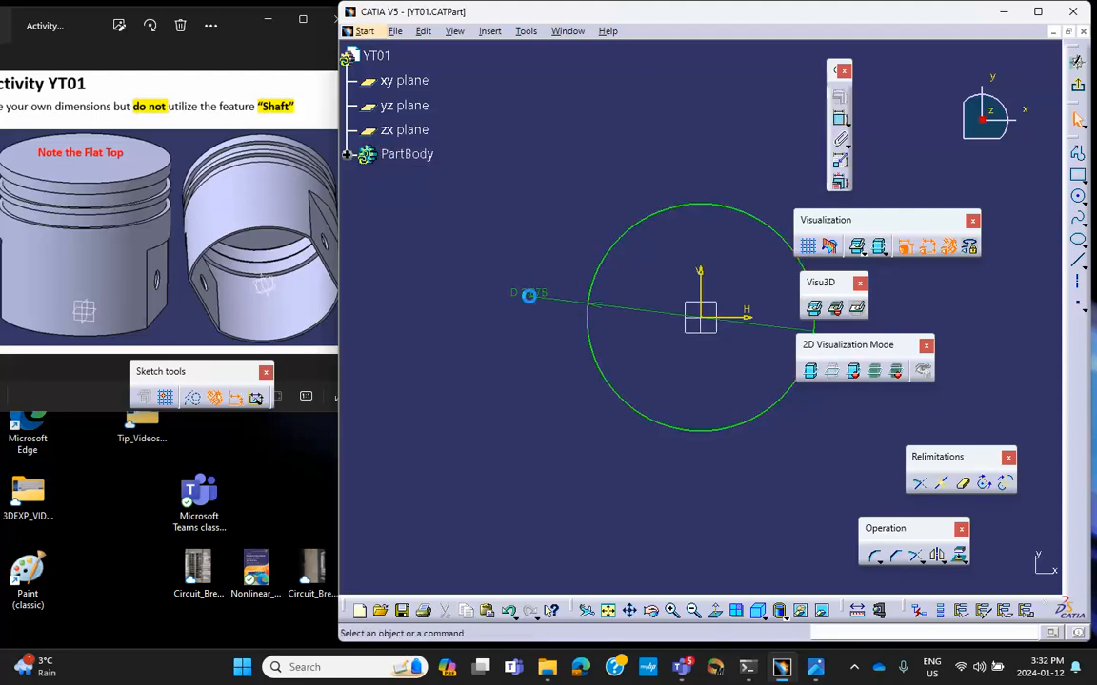
double_click(529, 294)
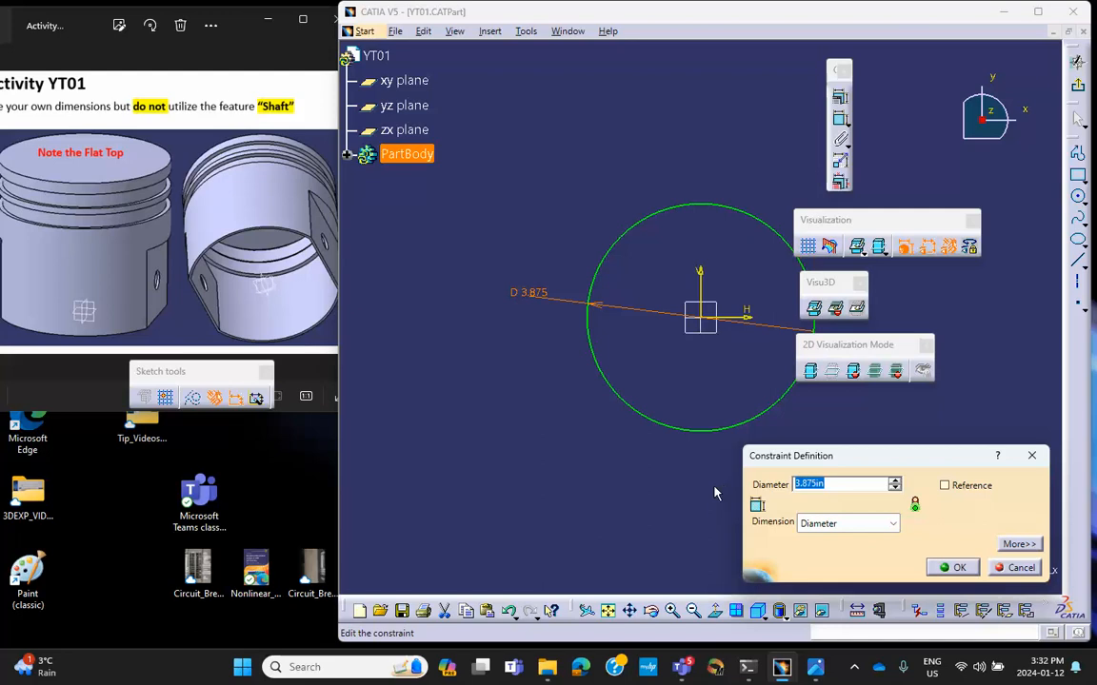
type("4")
key("Return")
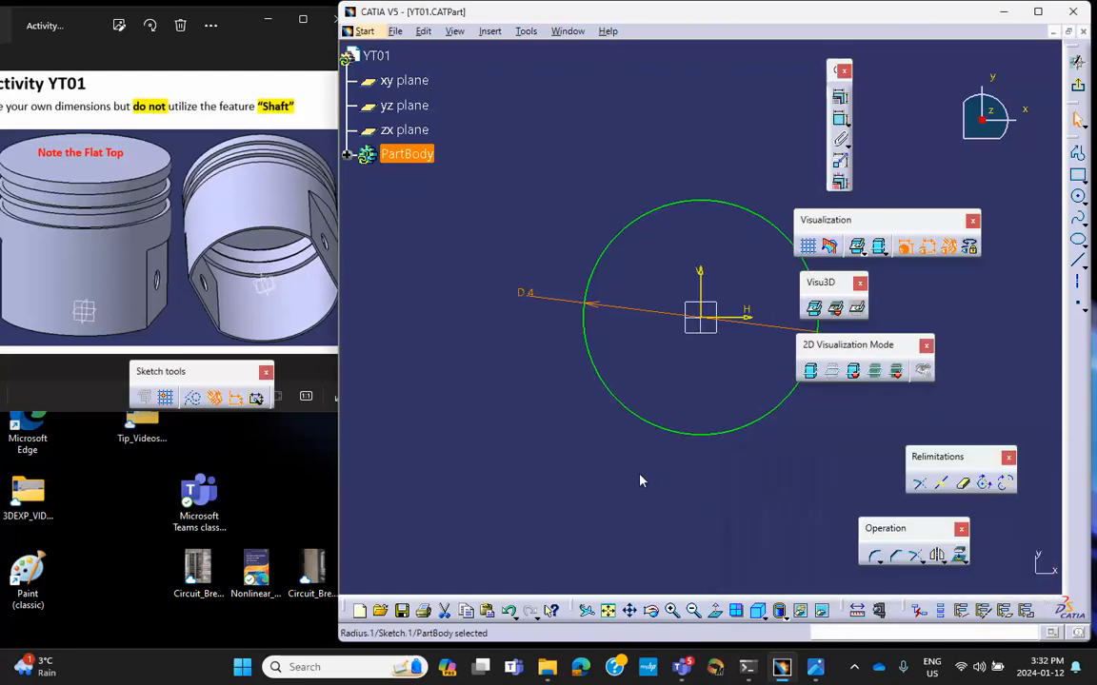
left_click(1077, 84)
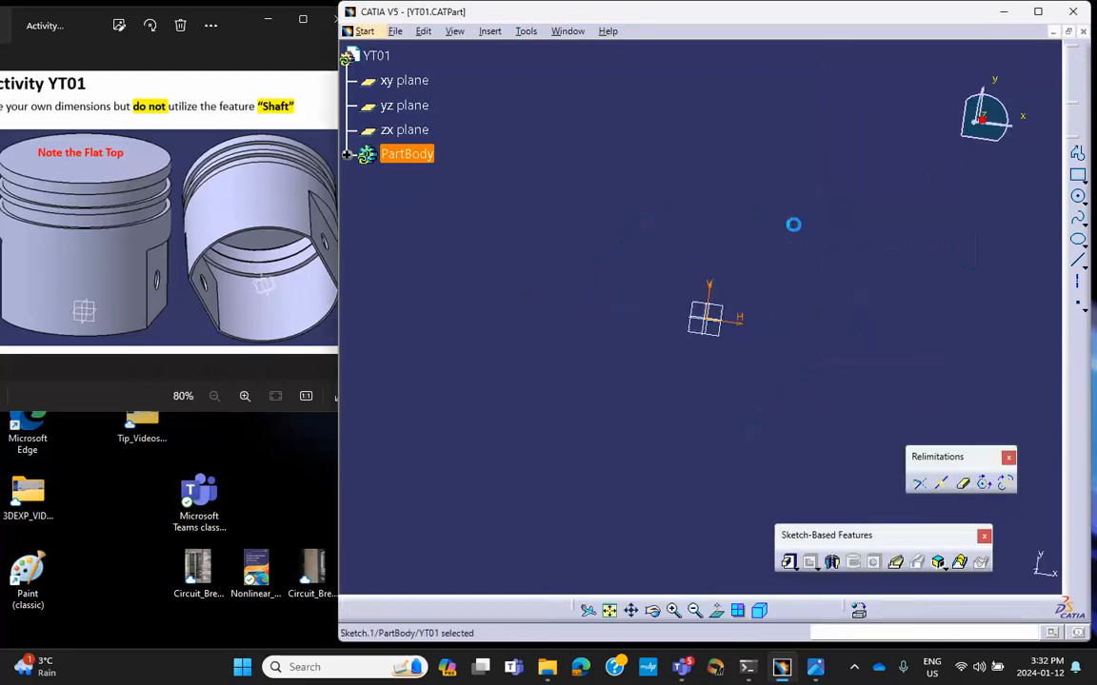
- Pad the circle sketch to a length of 5 in to form a solid cylinder
mouse_move(703, 198)
middle_mouse_down()
mouse_move(700, 256)
mouse_move(681, 298)
middle_mouse_up()
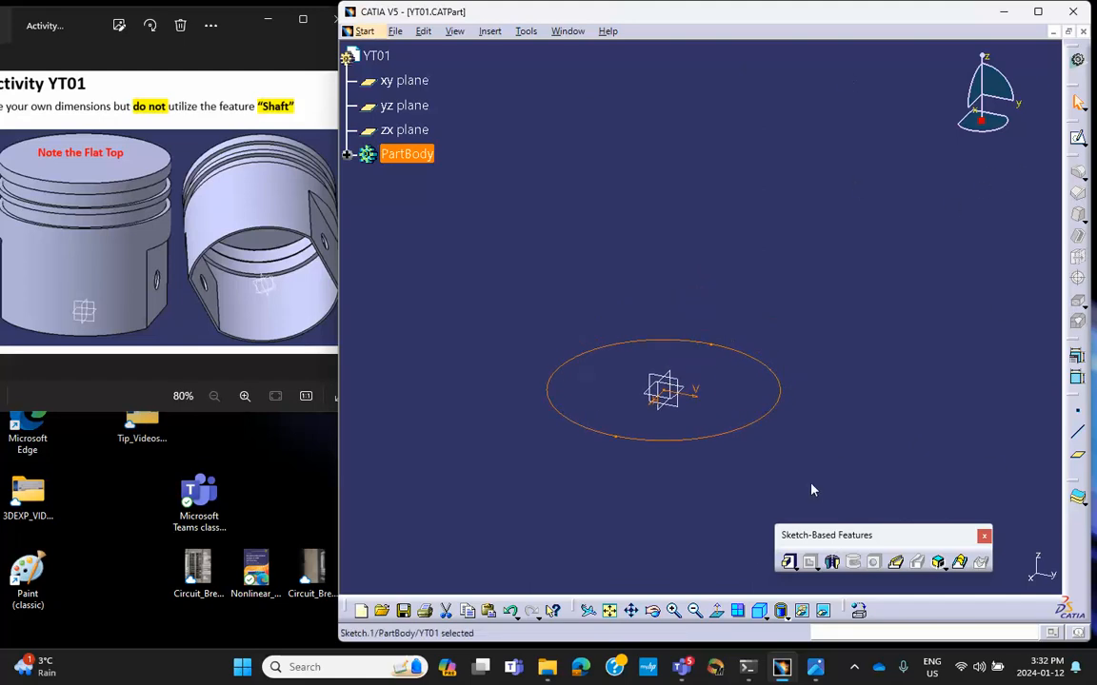
left_click(788, 561)
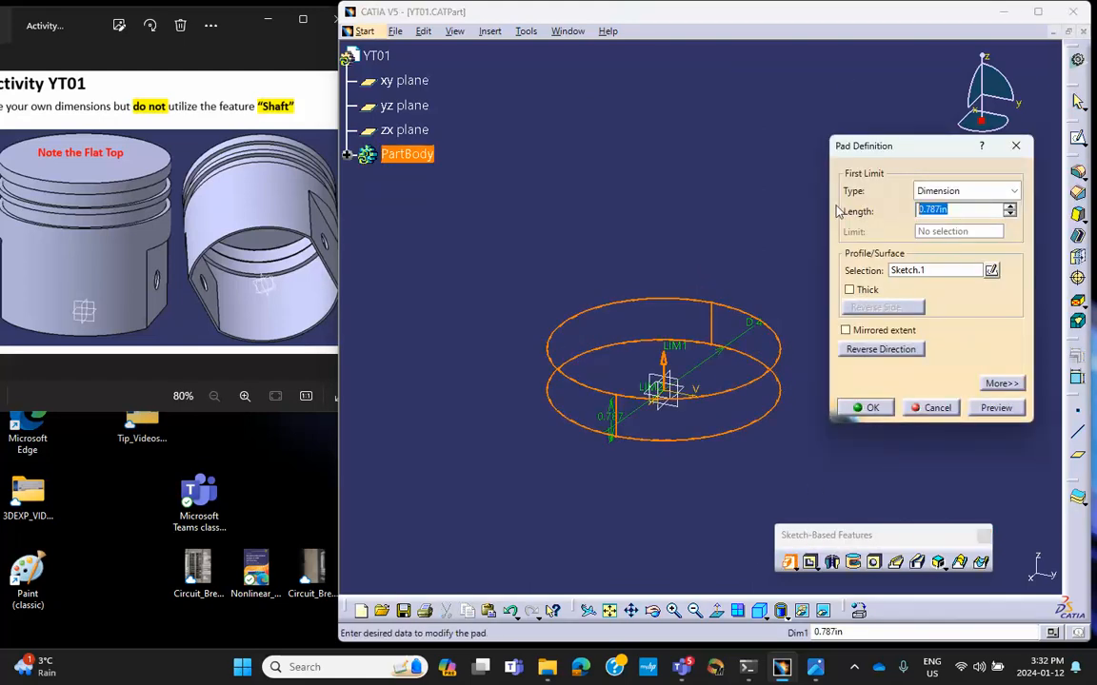
type("5")
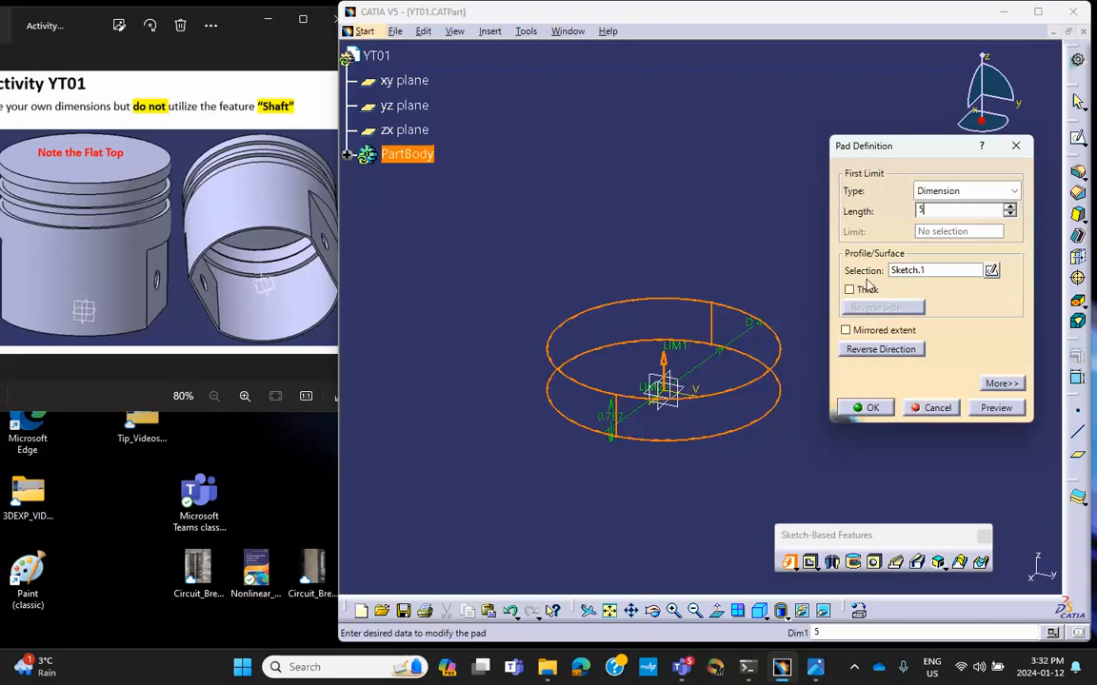
left_click(862, 408)
- Set the pad's length to 4 in and create the cylinder
double_click(759, 254)
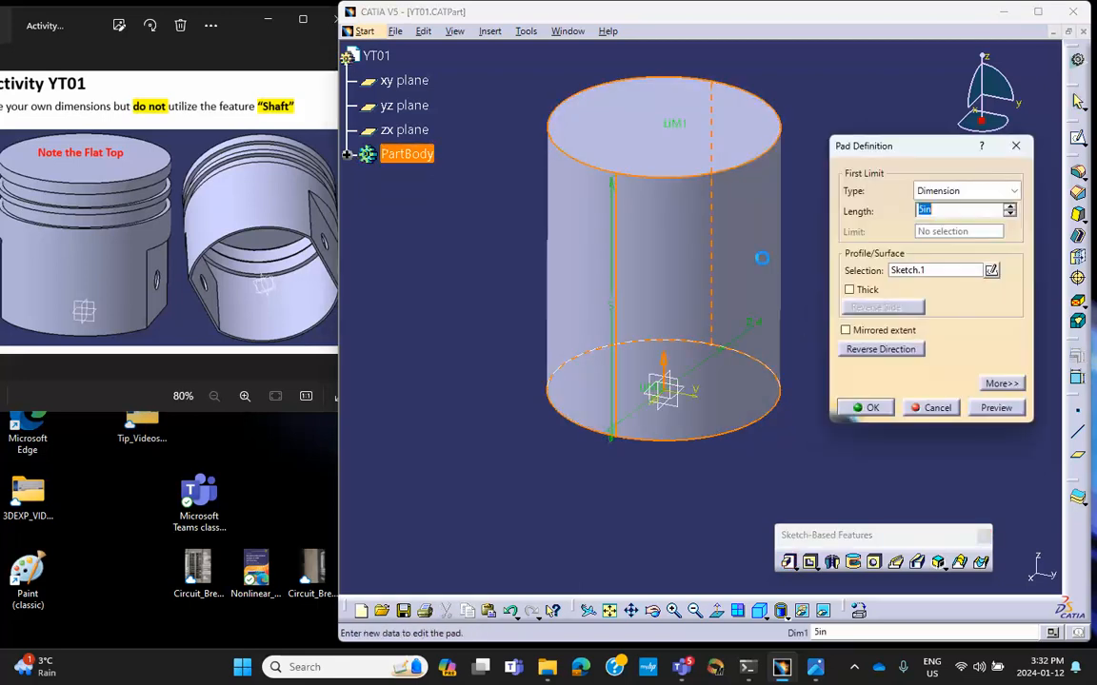
type("4")
left_click(863, 408)
left_click(866, 406)
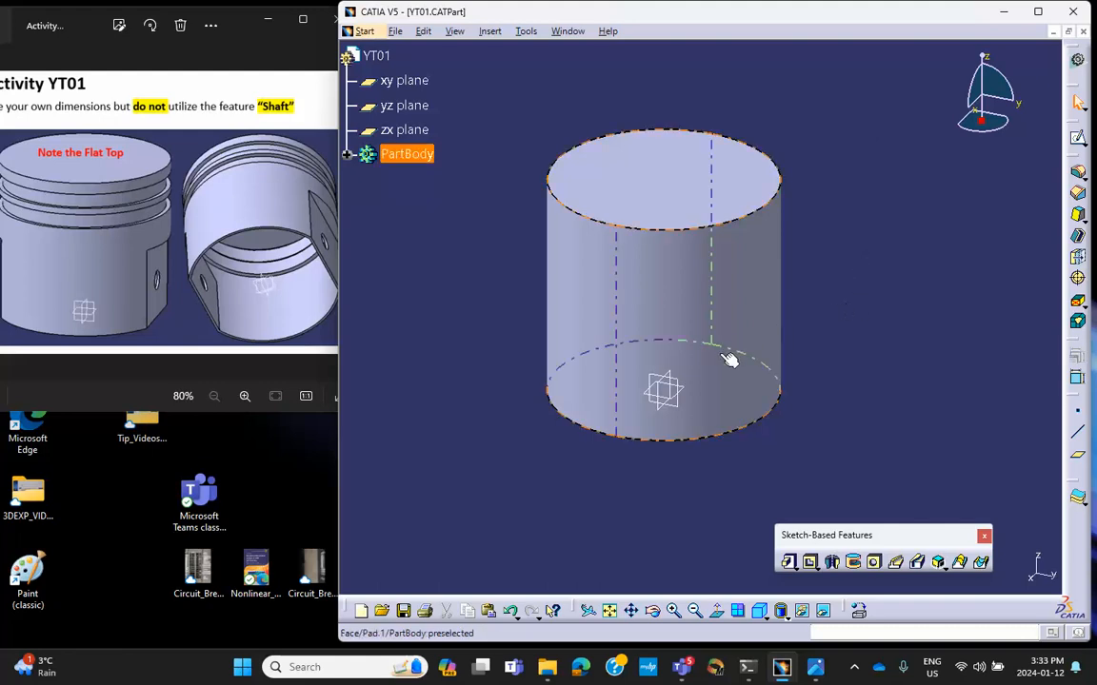
- Sketch a rectangle about 0.48 in tall on the yz plane, straddling the cylinder's side edge just below its top face
left_click(681, 385)
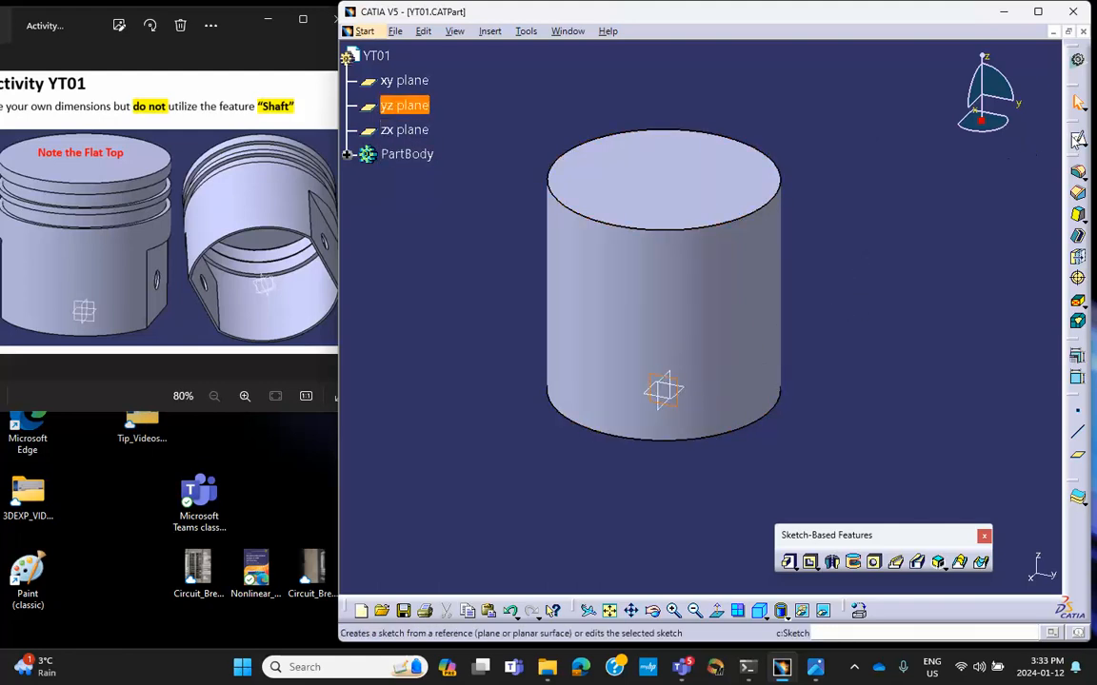
left_click(1077, 138)
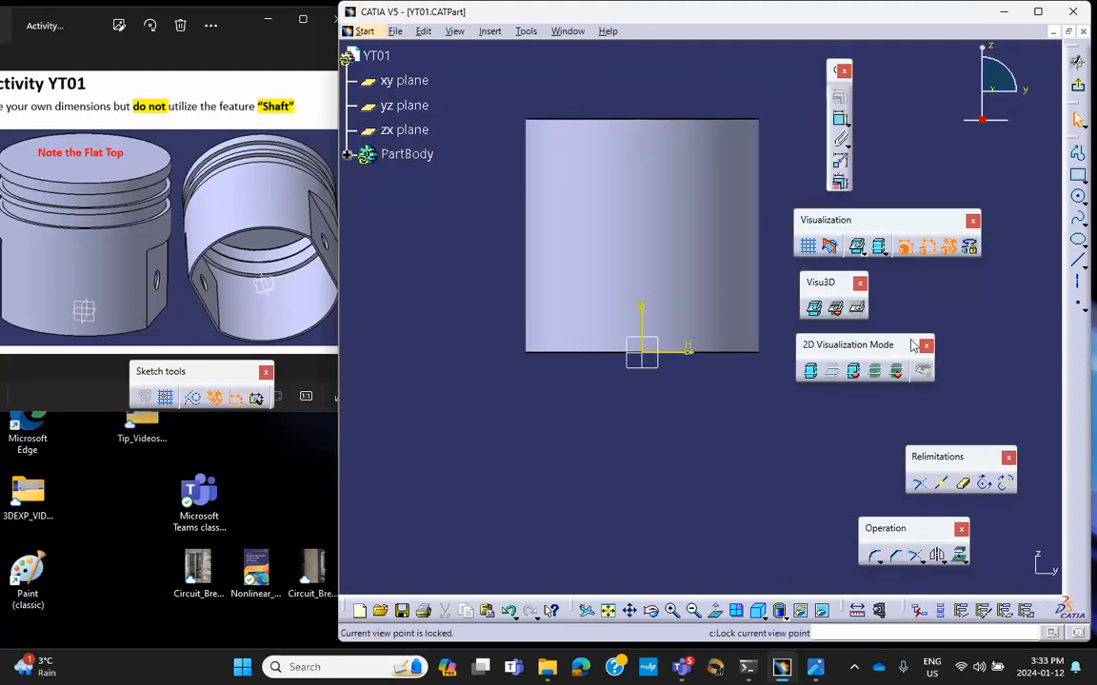
left_click(1079, 178)
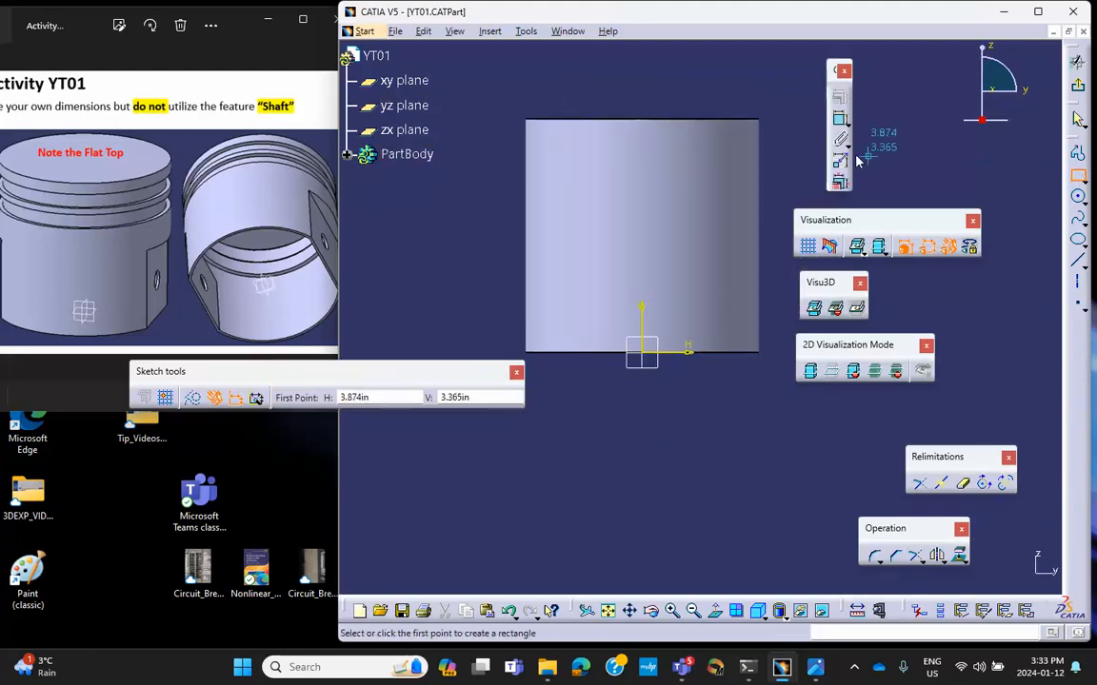
left_click(746, 137)
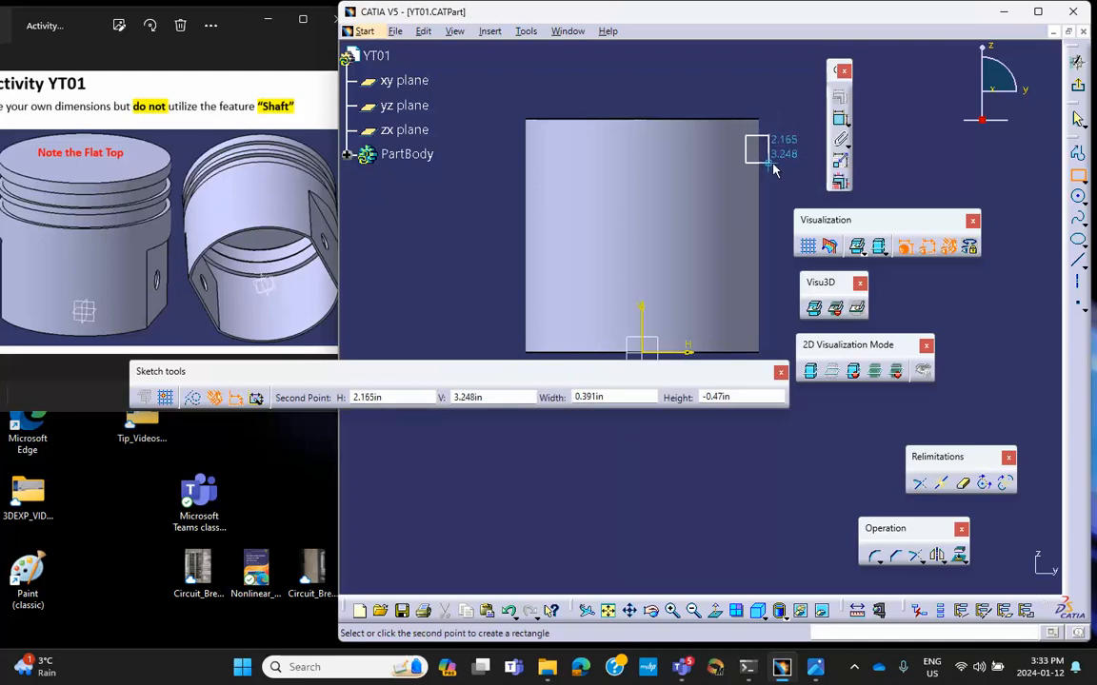
left_click(771, 161)
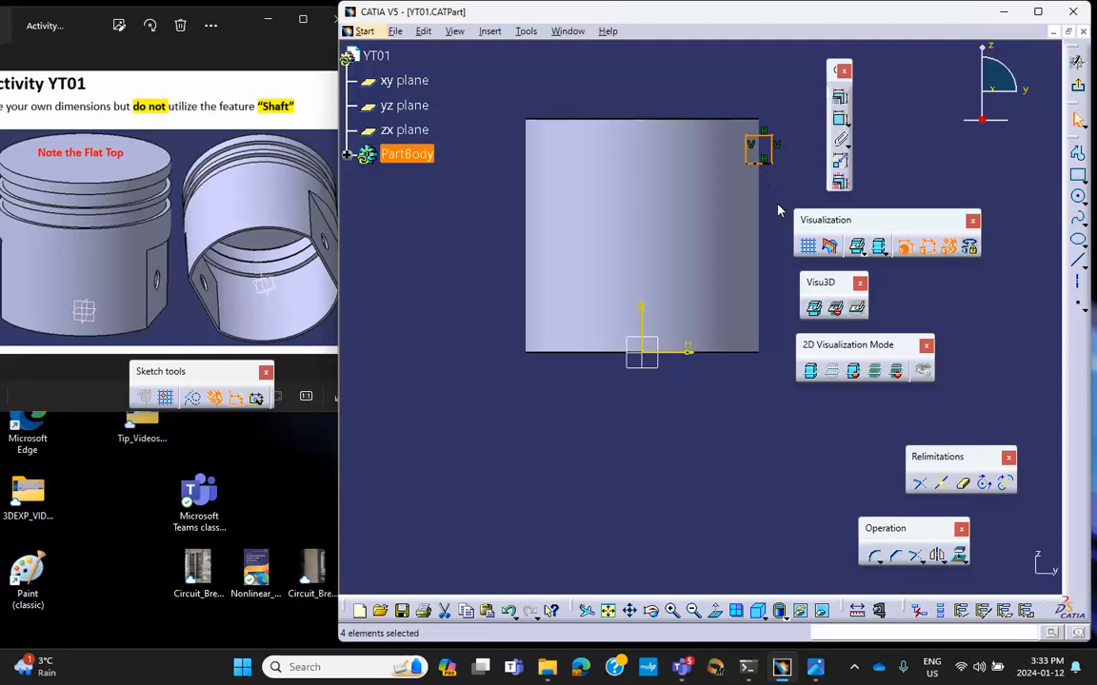
left_click(788, 188)
- Select the rectangle, float the Transformation tools below the model and turn on the sketch grid
middle_click_drag(749, 102, 705, 149)
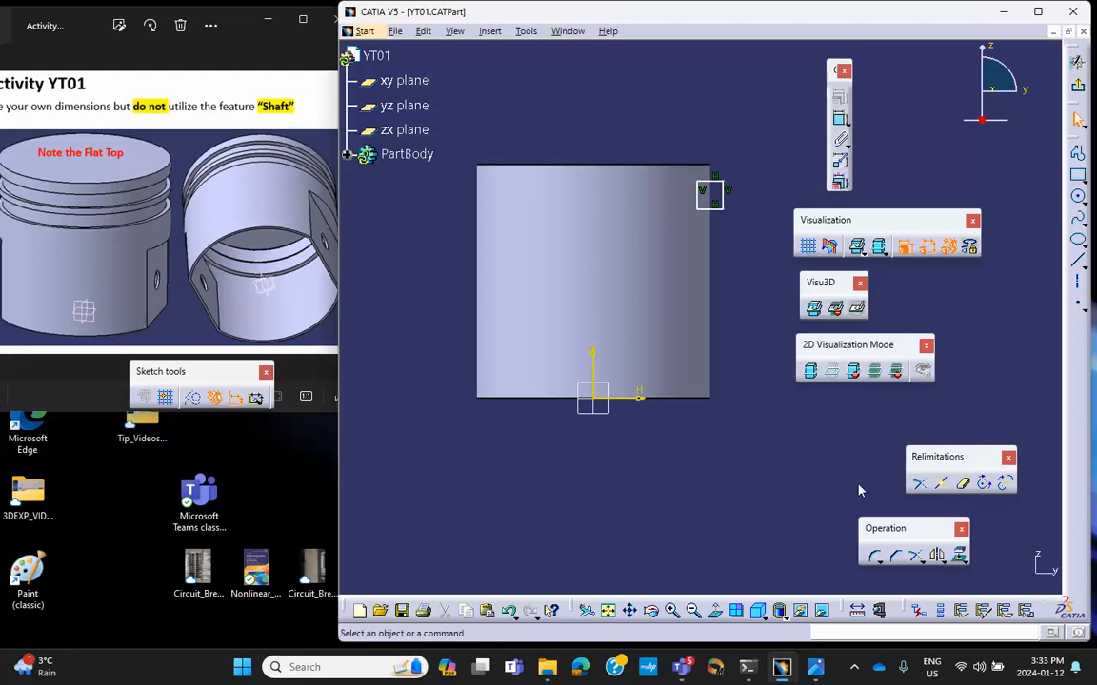
left_click_drag(678, 165, 752, 255)
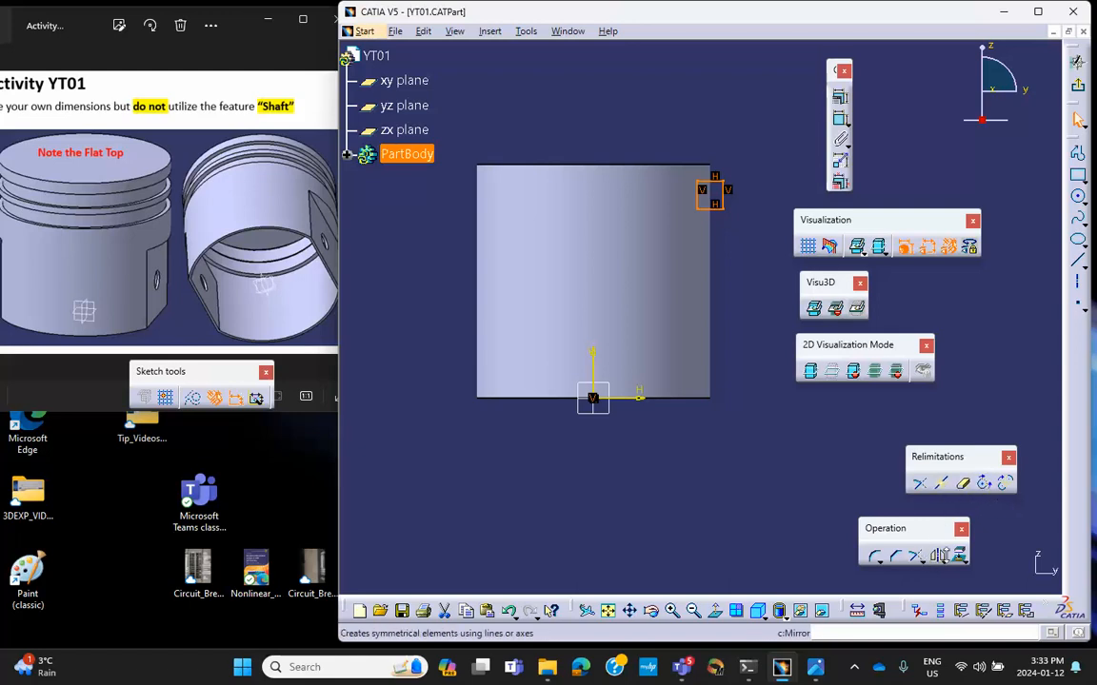
left_click(943, 558)
left_click_drag(951, 566, 628, 519)
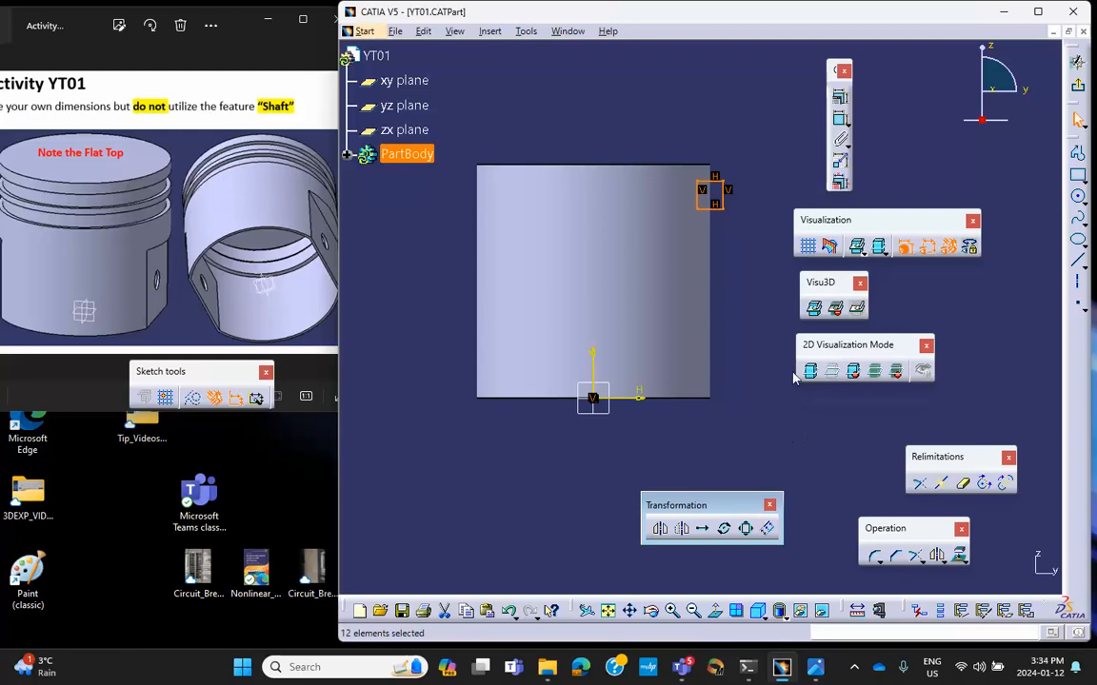
left_click(808, 248)
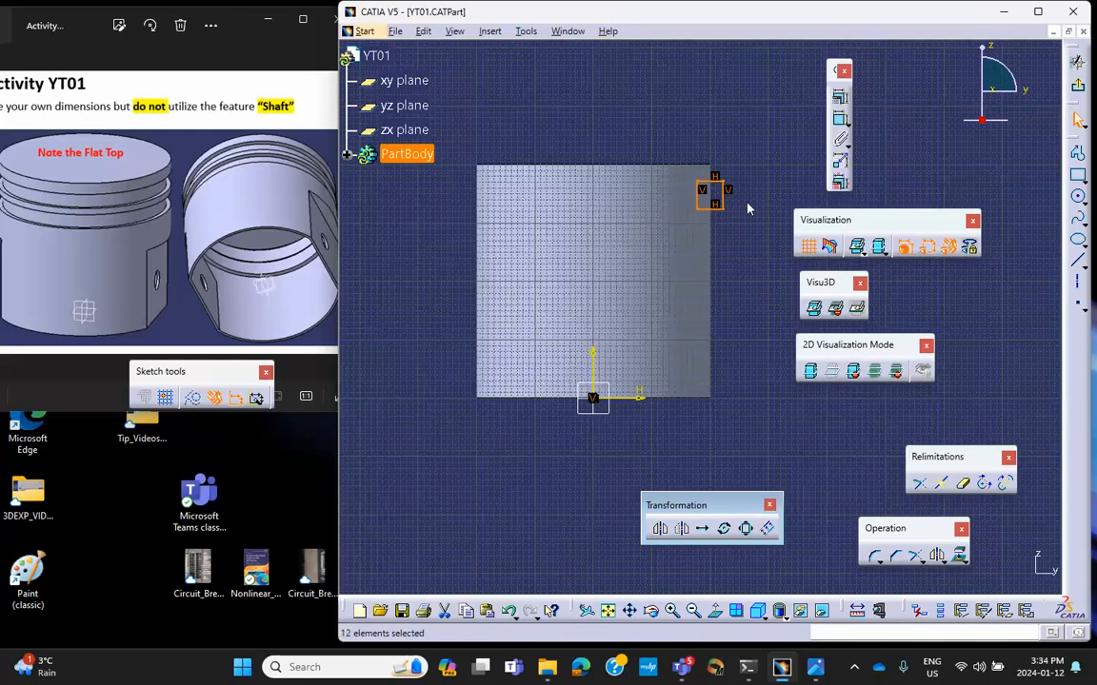
- Duplicate the rectangle once about 0.7 in below the original using Translate and exit the sketch
left_click(706, 530)
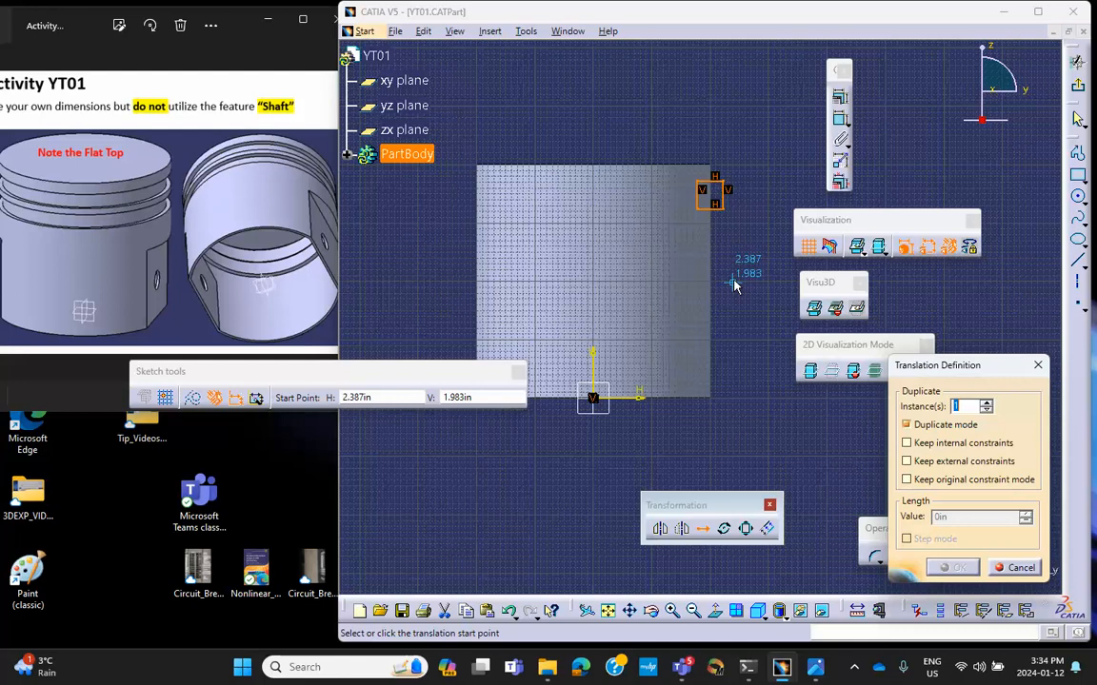
left_click(719, 189)
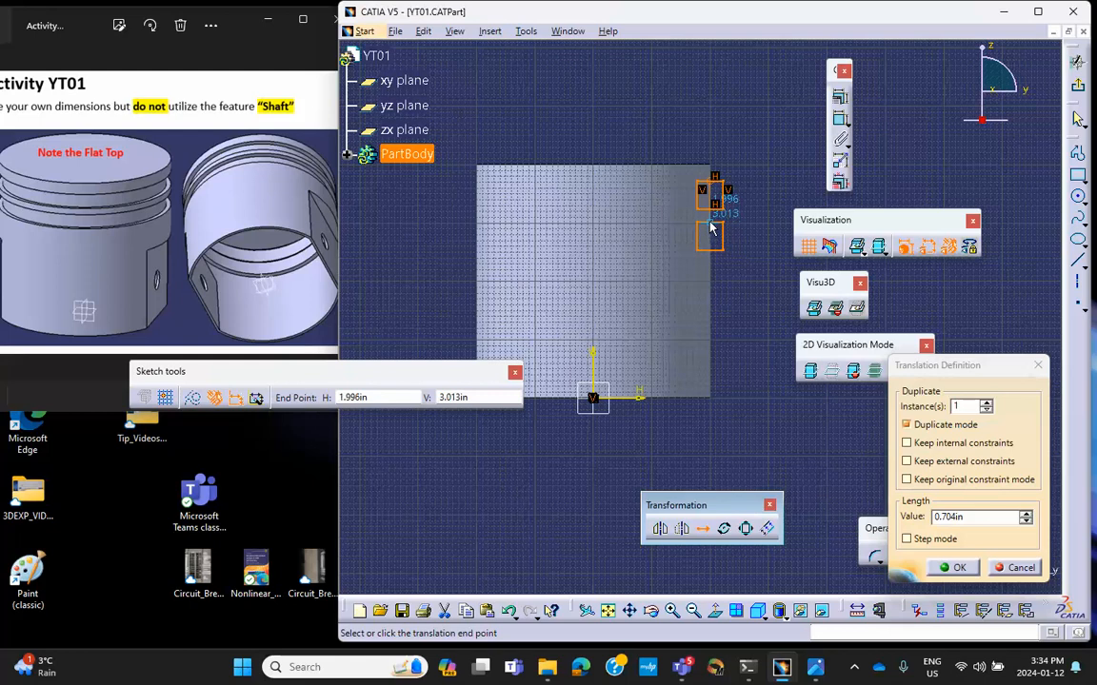
left_click(710, 220)
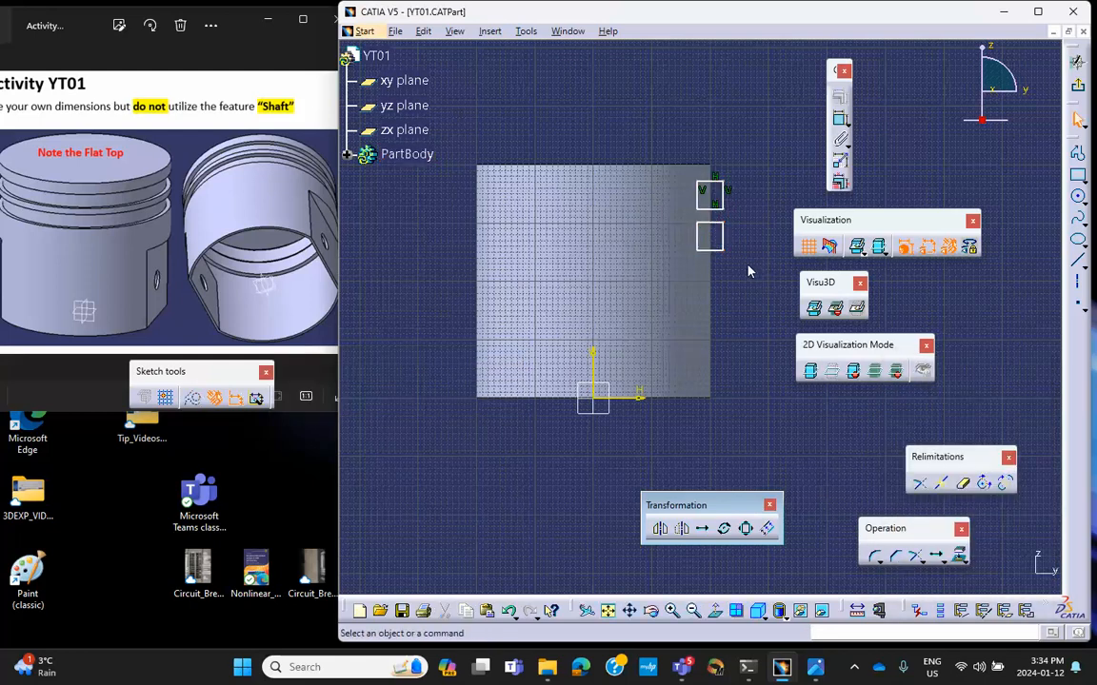
left_click(1078, 89)
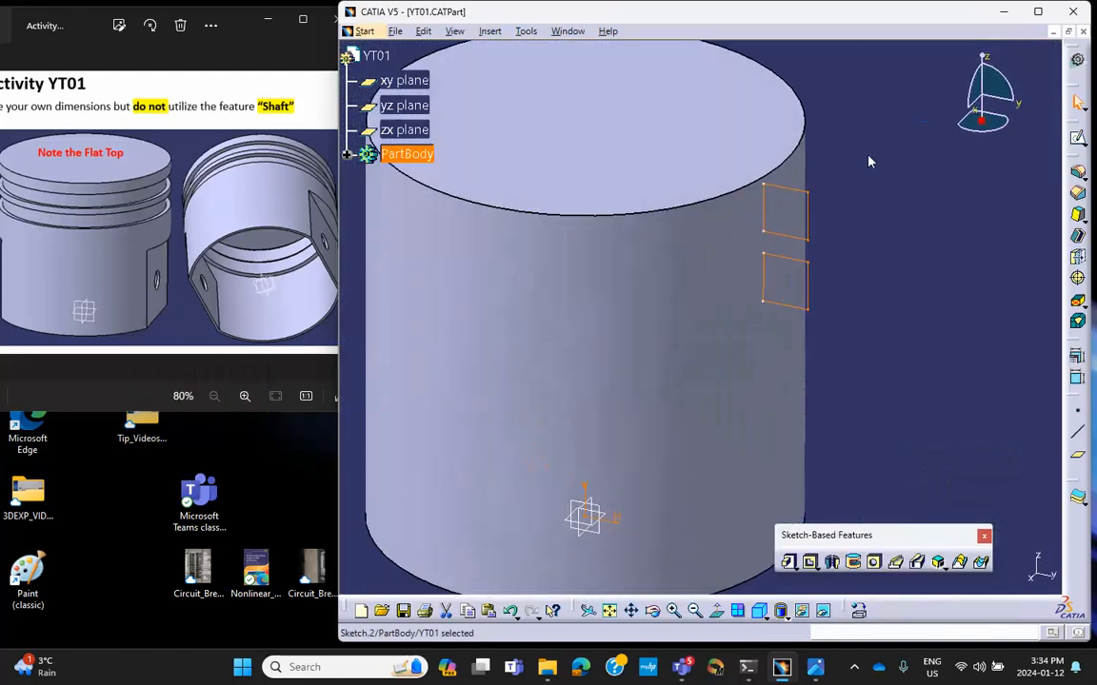
- Cut two ring grooves with a Slot, sweeping the two-rectangle sketch along the cylinder's top circular edge
middle_click_drag(839, 113, 773, 261)
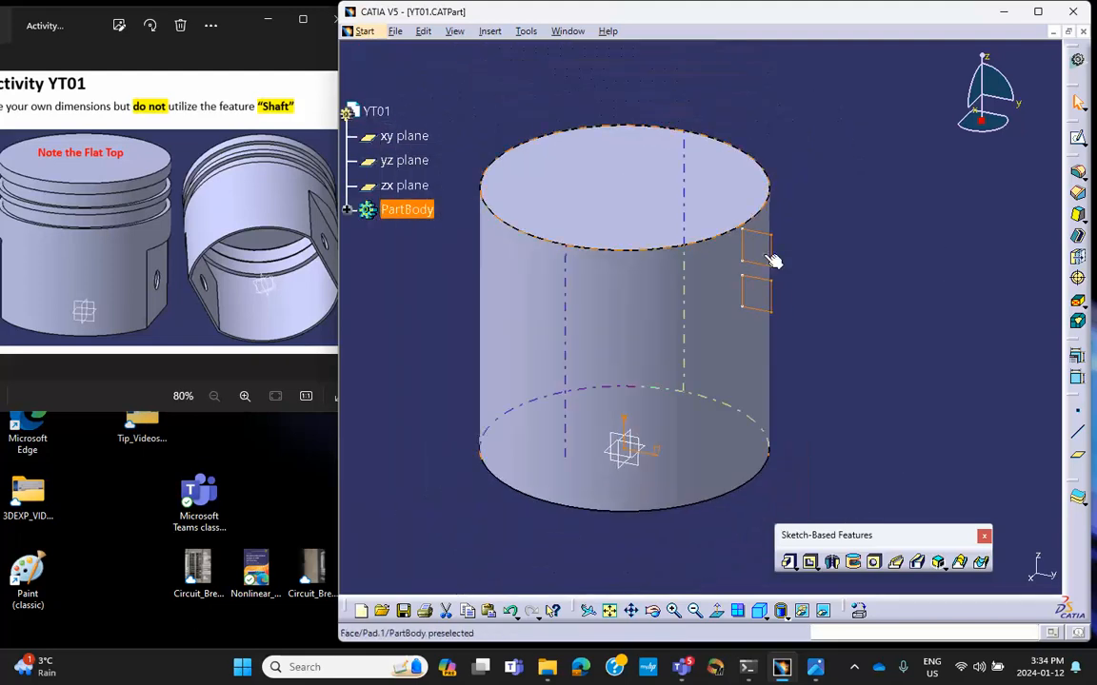
left_click(563, 85)
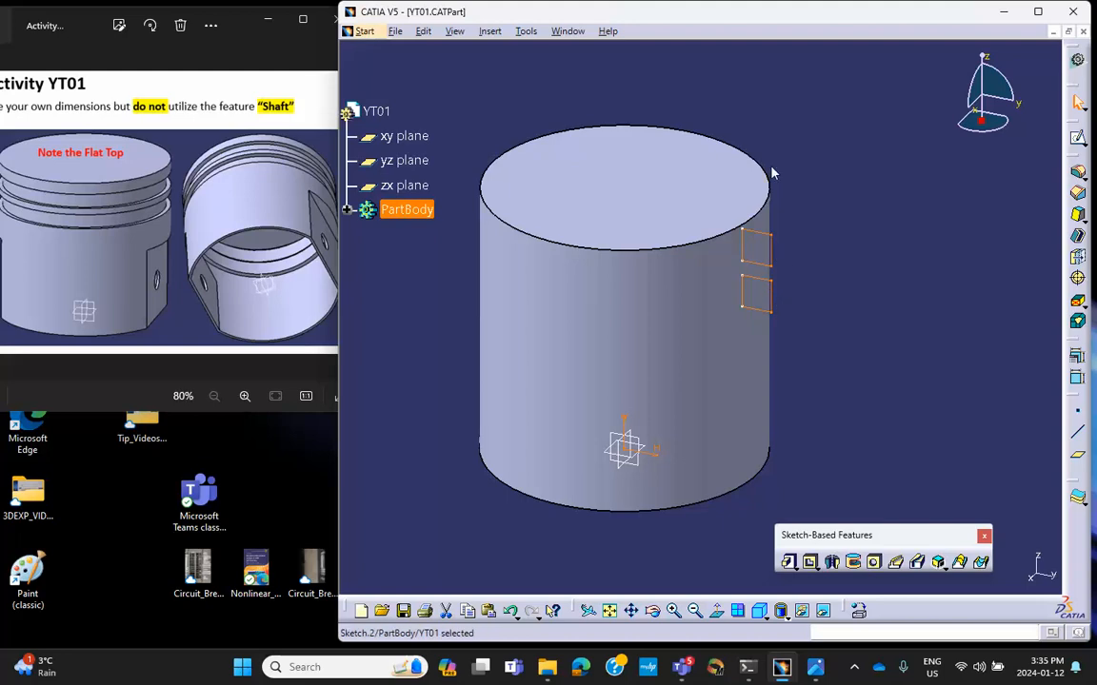
left_click(917, 563)
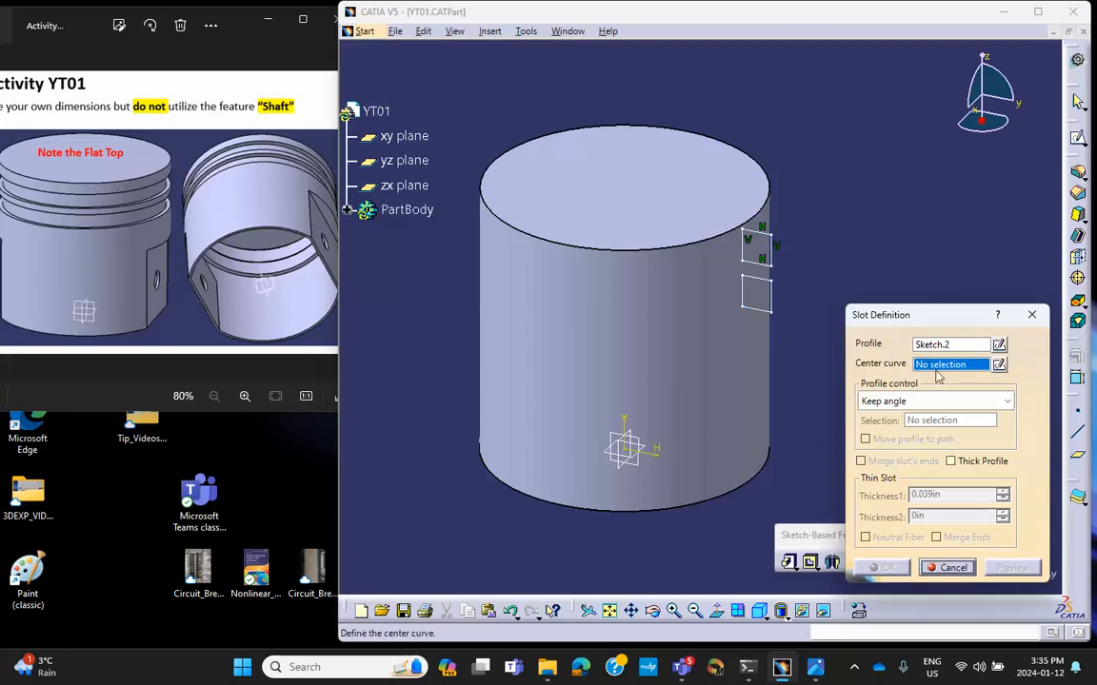
left_click(758, 162)
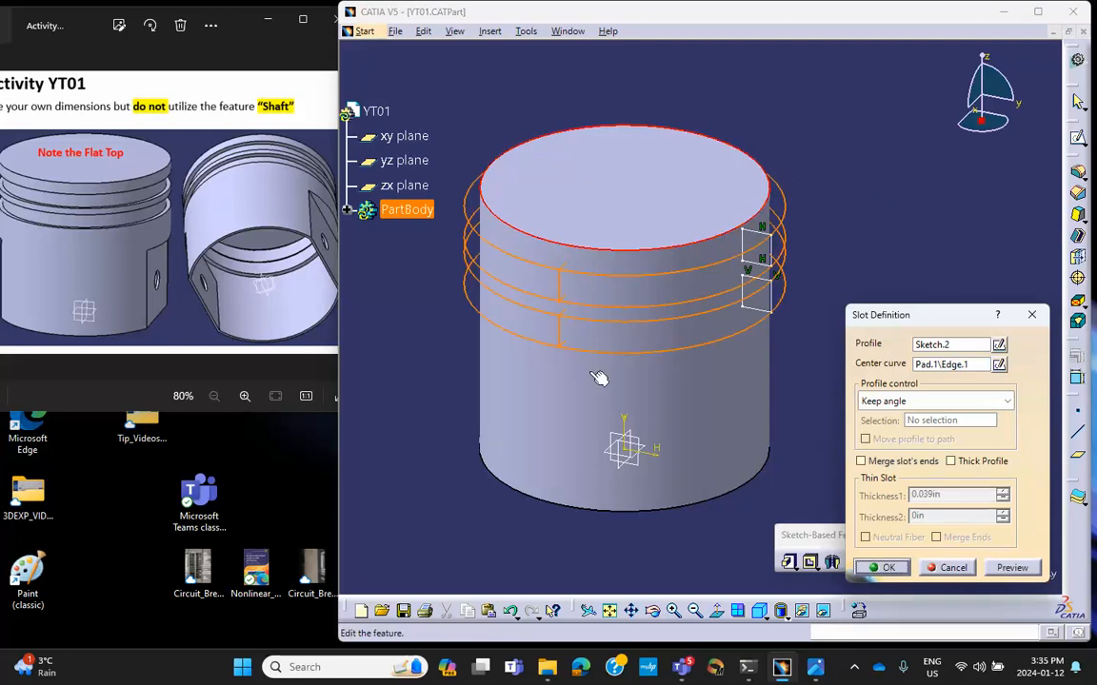
left_click(888, 568)
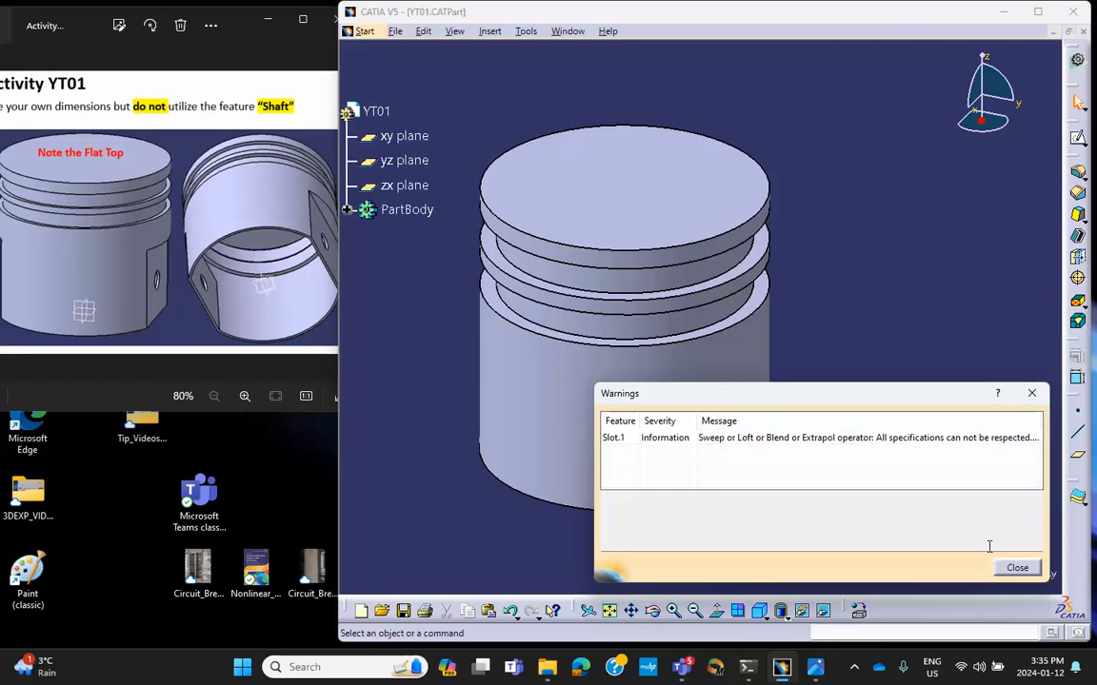
left_click(1017, 568)
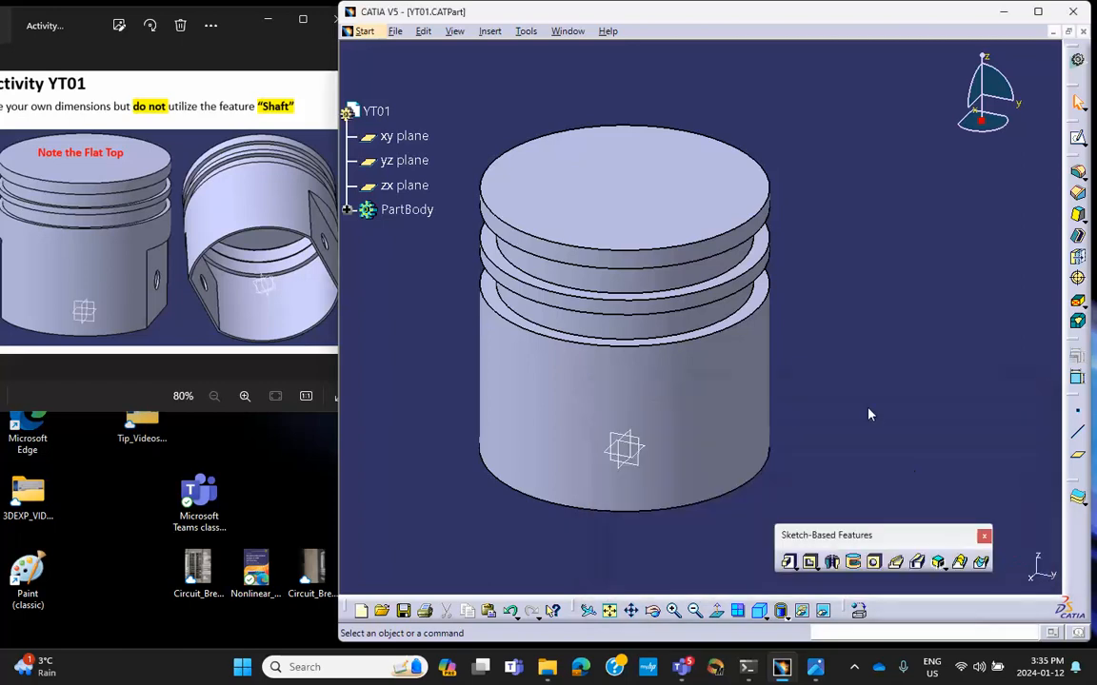
- Expand the part body's features and reopen the slot's profile sketch for editing
mouse_move(694, 500)
middle_mouse_down()
mouse_move(676, 514)
mouse_move(681, 417)
mouse_move(695, 447)
mouse_move(690, 502)
middle_mouse_up()
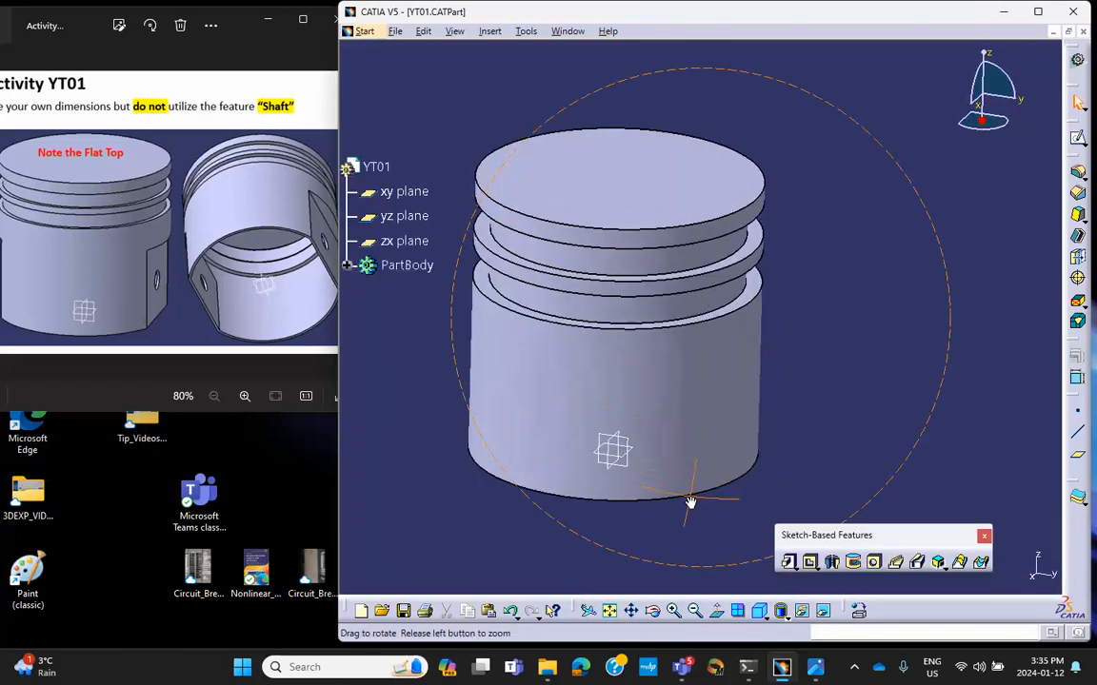
middle_click_drag(659, 383, 695, 378)
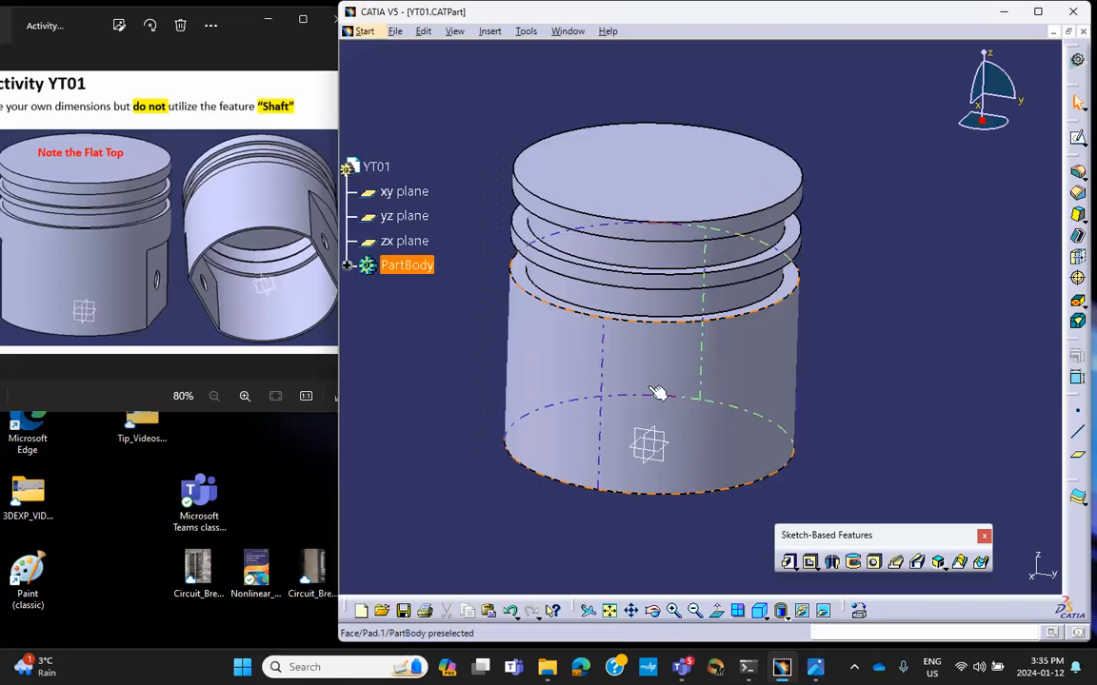
left_click(348, 267)
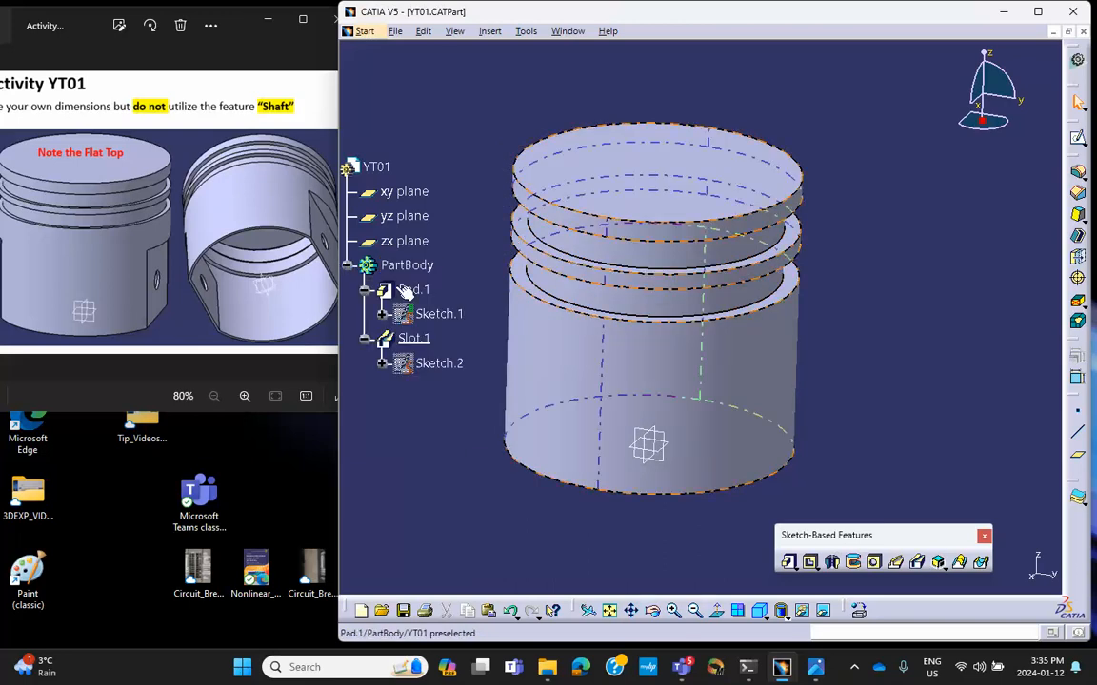
left_click(433, 362)
double_click(433, 362)
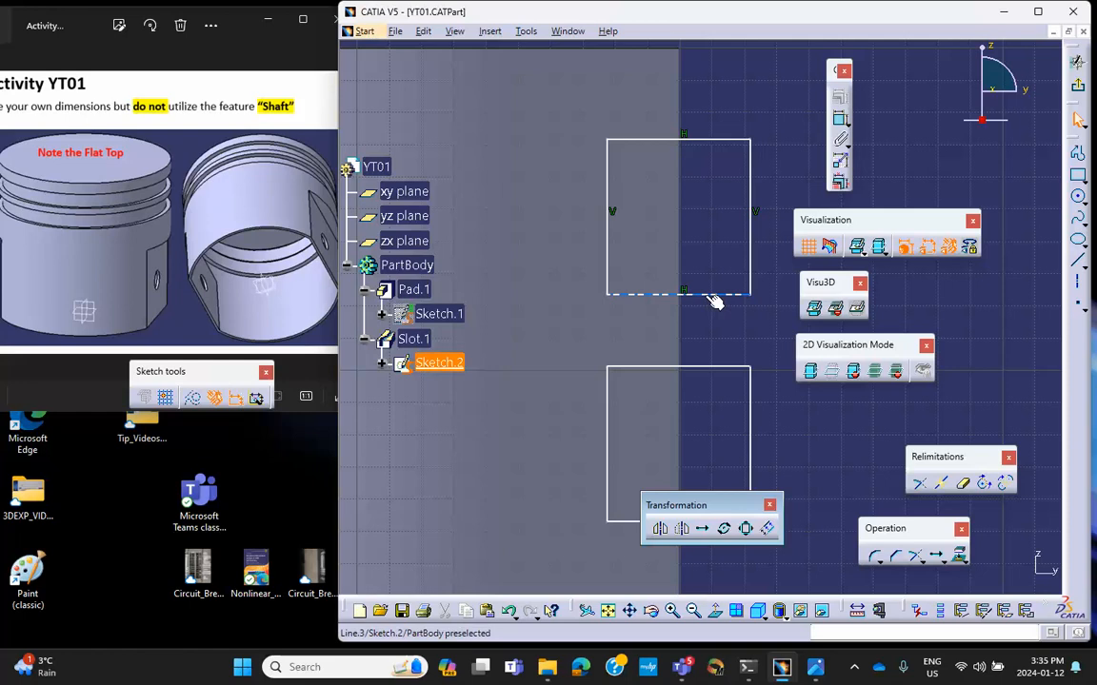
- Dimension the vertical gap between the two rectangles, keeping its current value
mouse_move(767, 207)
middle_mouse_down()
mouse_move(720, 147)
mouse_move(758, 198)
middle_mouse_up()
middle_click_drag(641, 232, 581, 193)
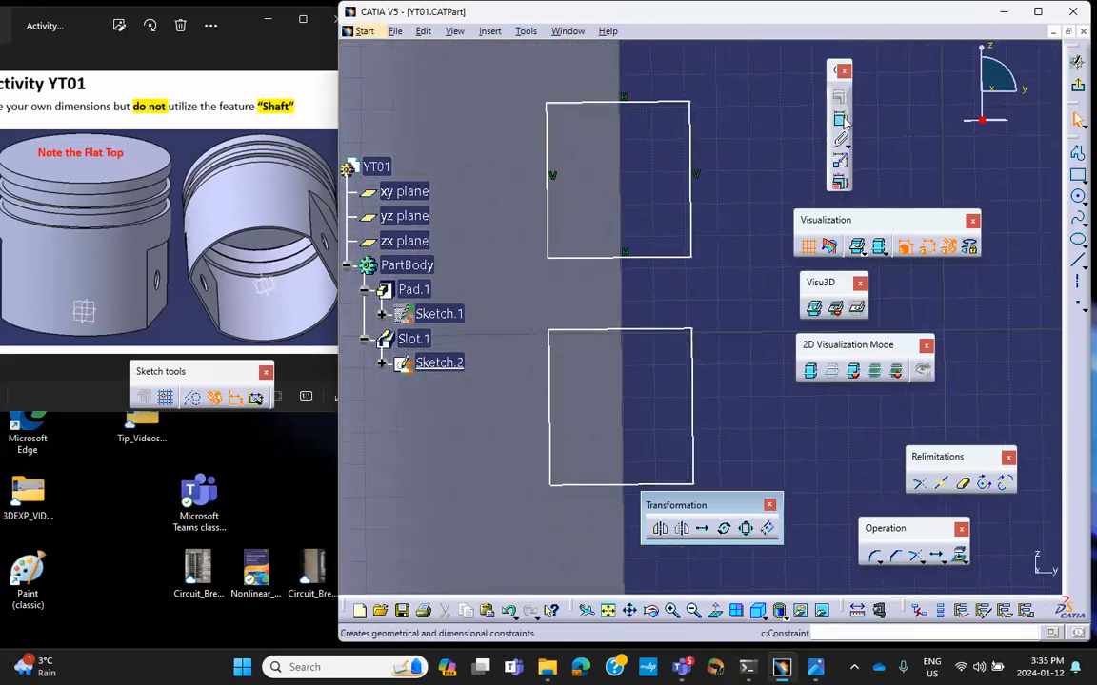
left_click(839, 160)
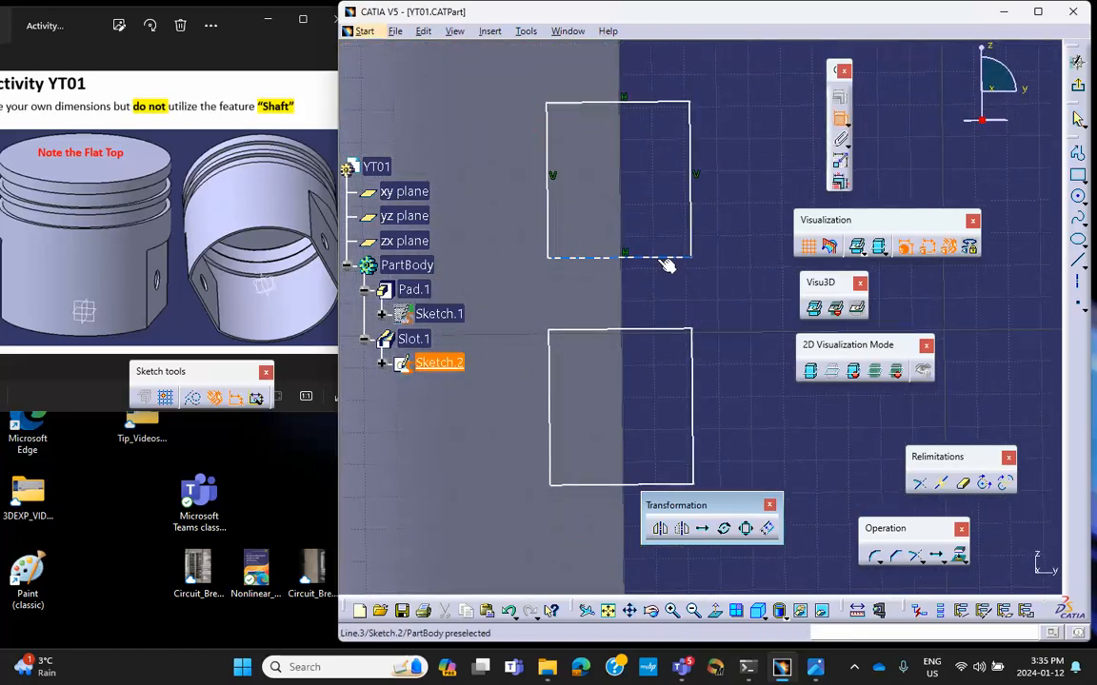
left_click(666, 256)
left_click(663, 332)
left_click(704, 297)
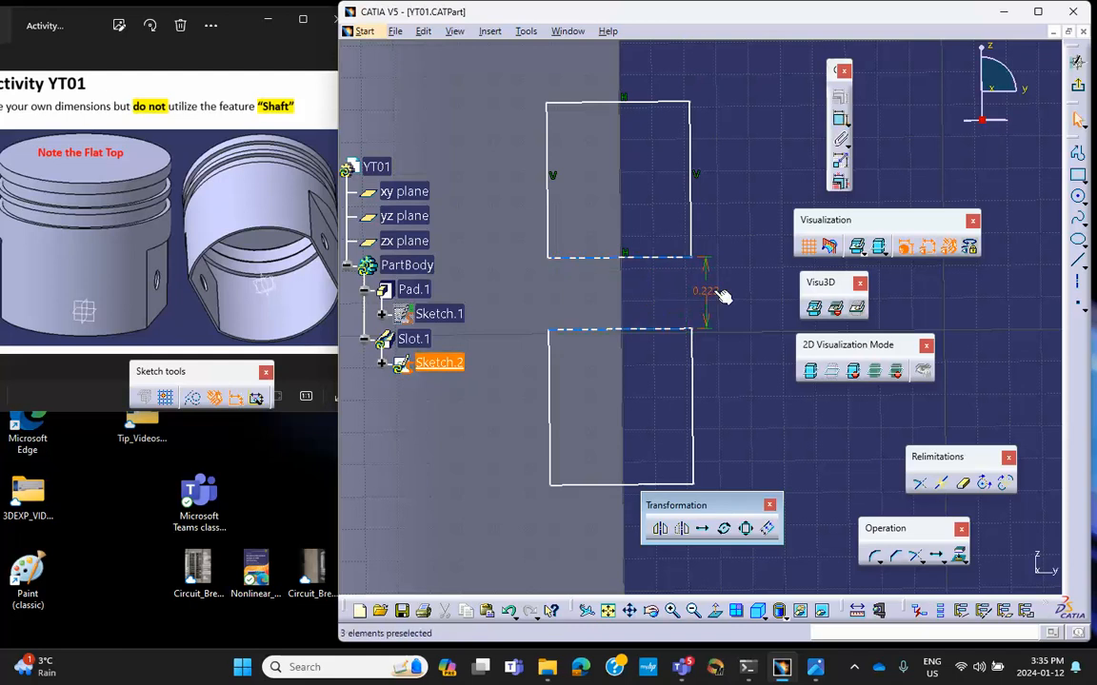
double_click(705, 289)
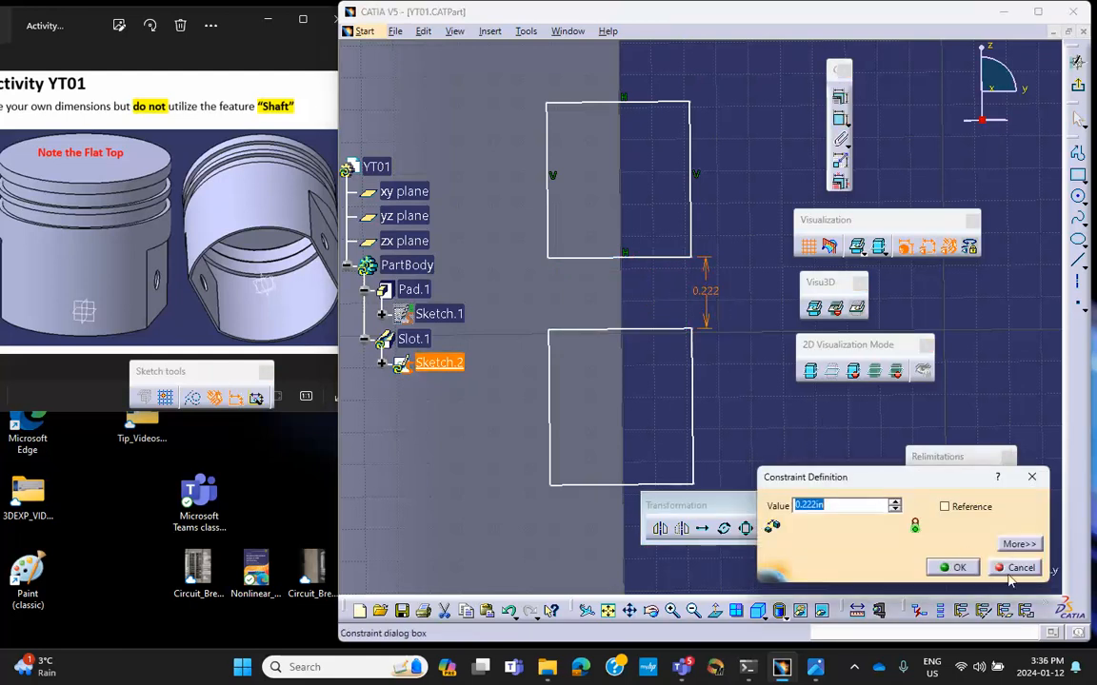
left_click(954, 567)
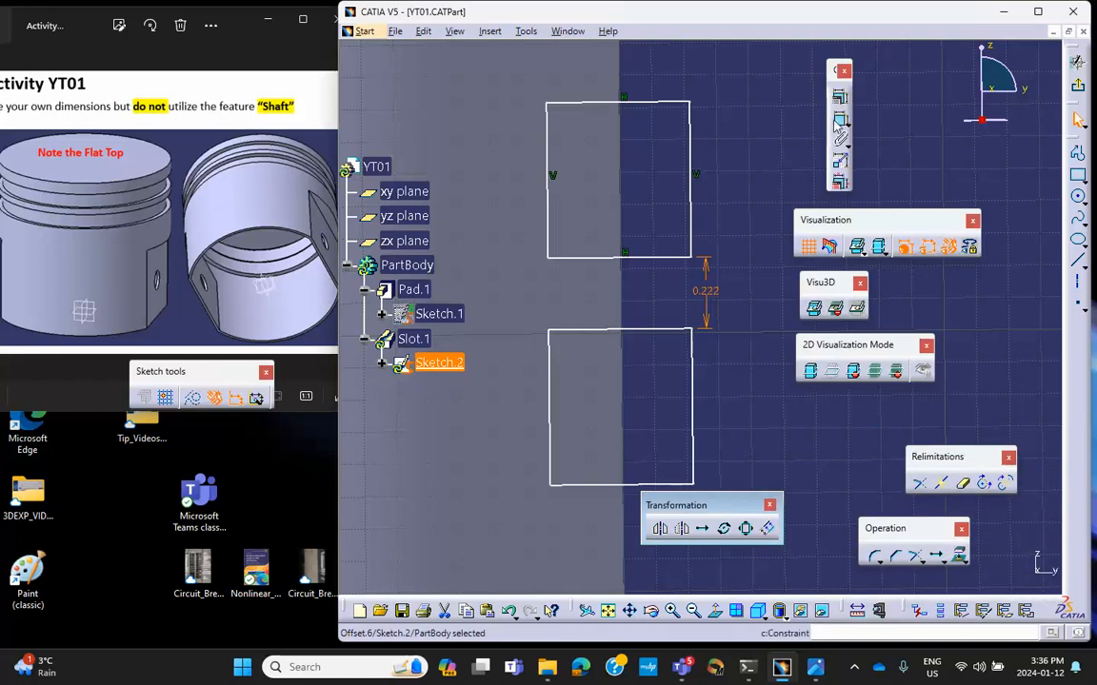
- Constrain the upper rectangle's height to 0.3 in
left_click(700, 174)
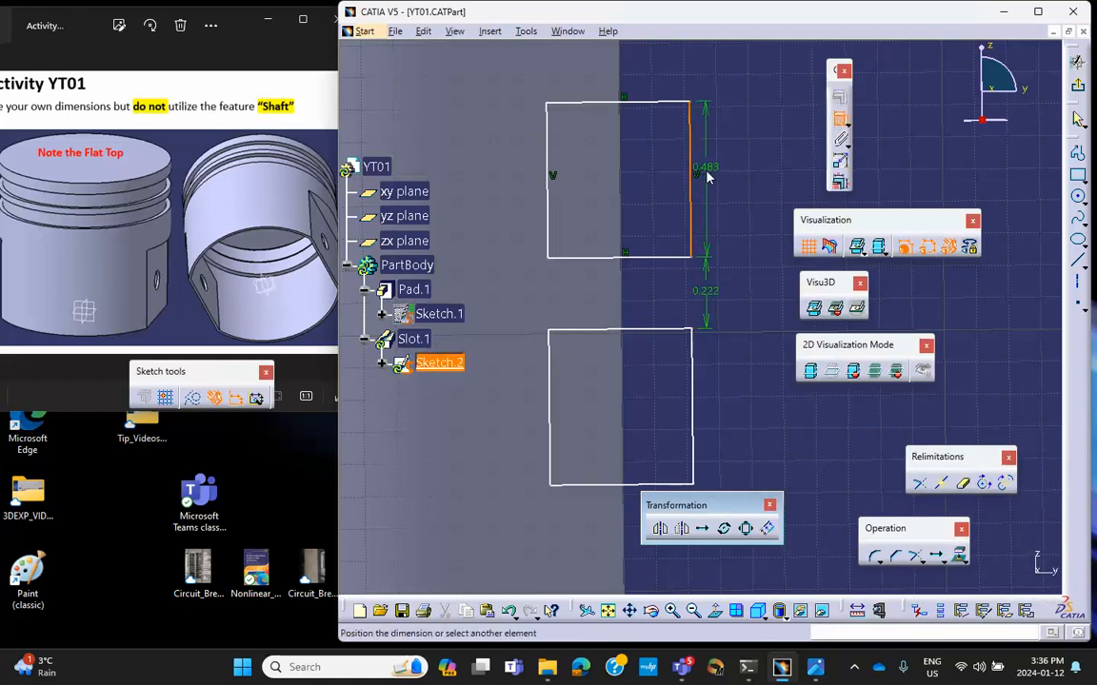
left_click(707, 171)
double_click(707, 169)
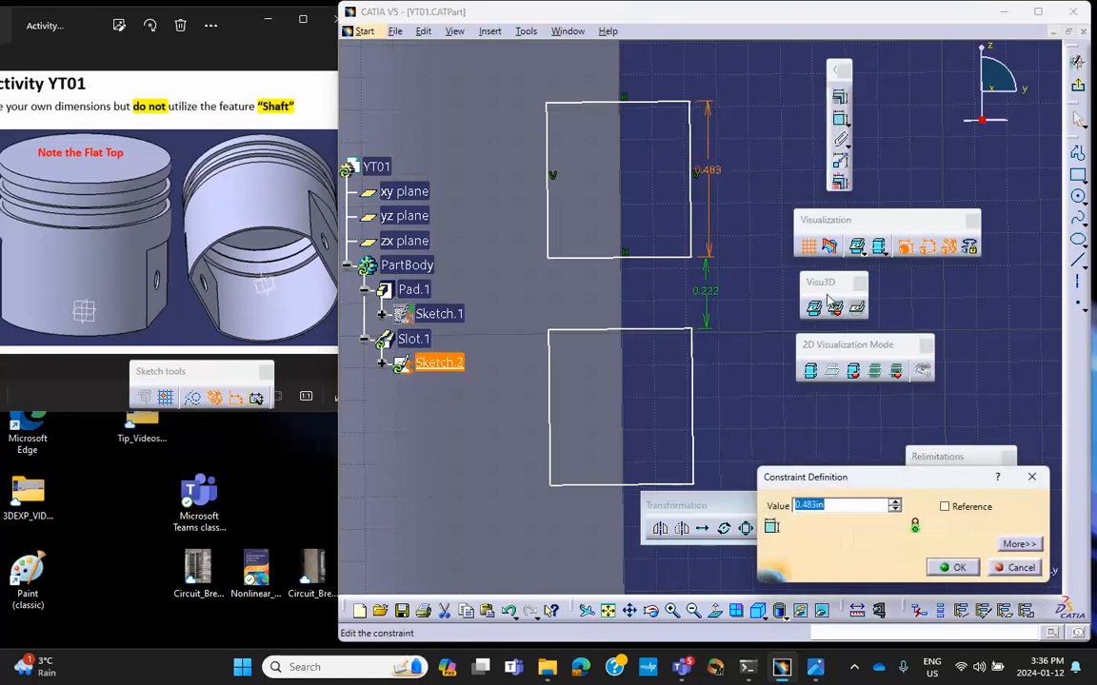
type(".3")
left_click(957, 568)
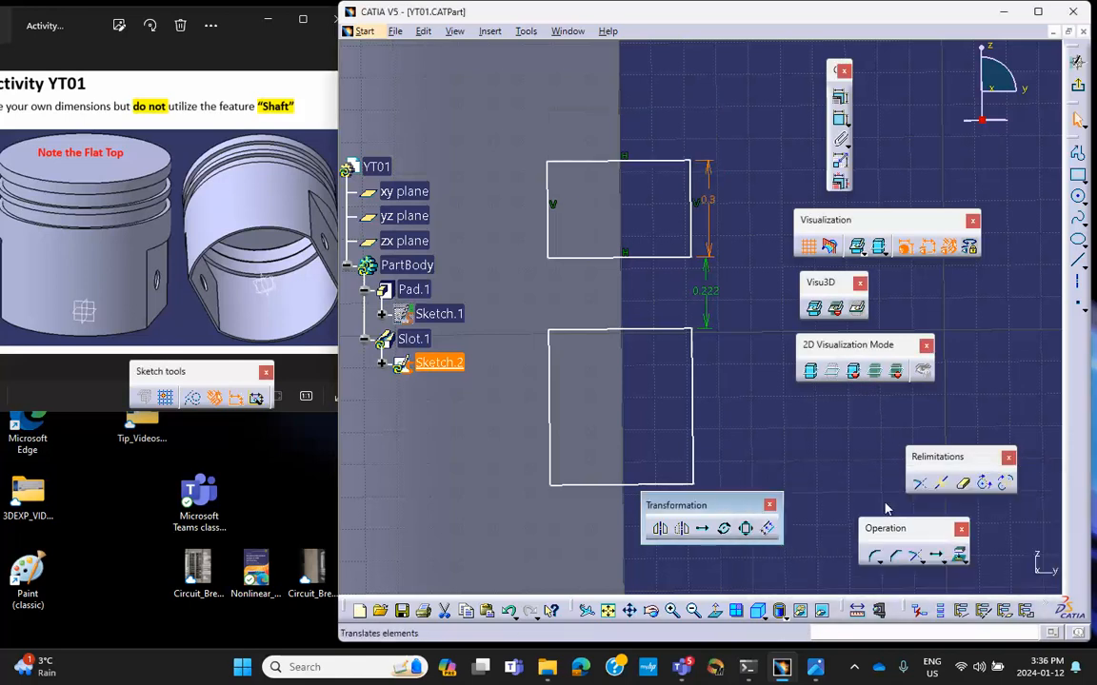
- Dimension the length of the lower rectangle's outer vertical edge
left_click(696, 403)
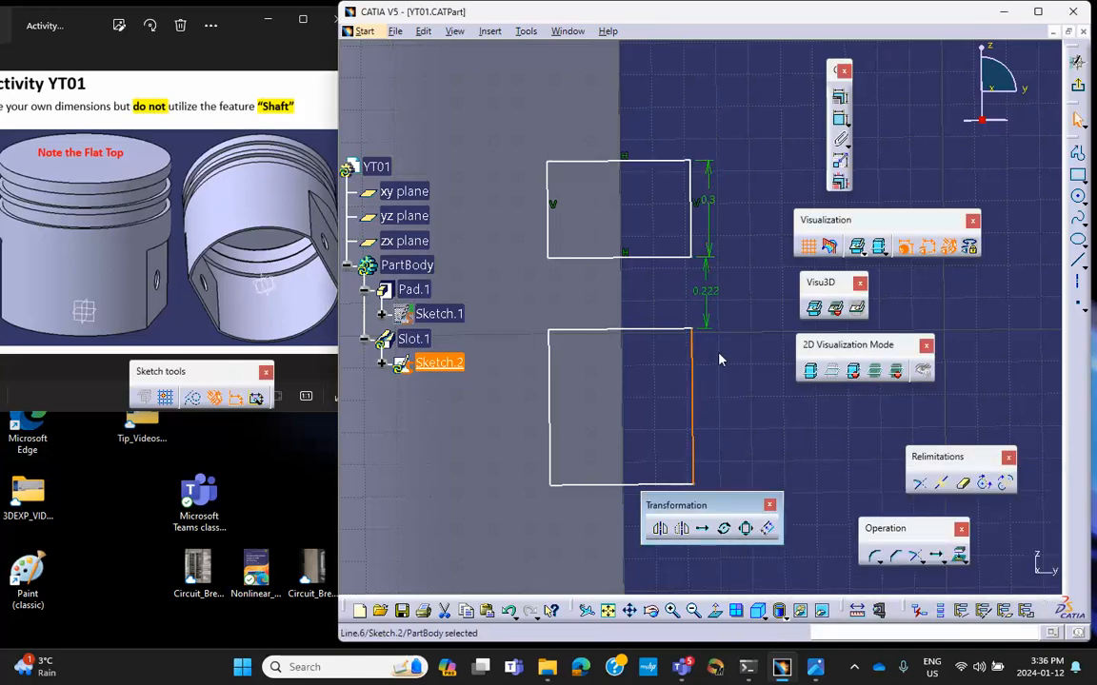
left_click(840, 140)
left_click(756, 405)
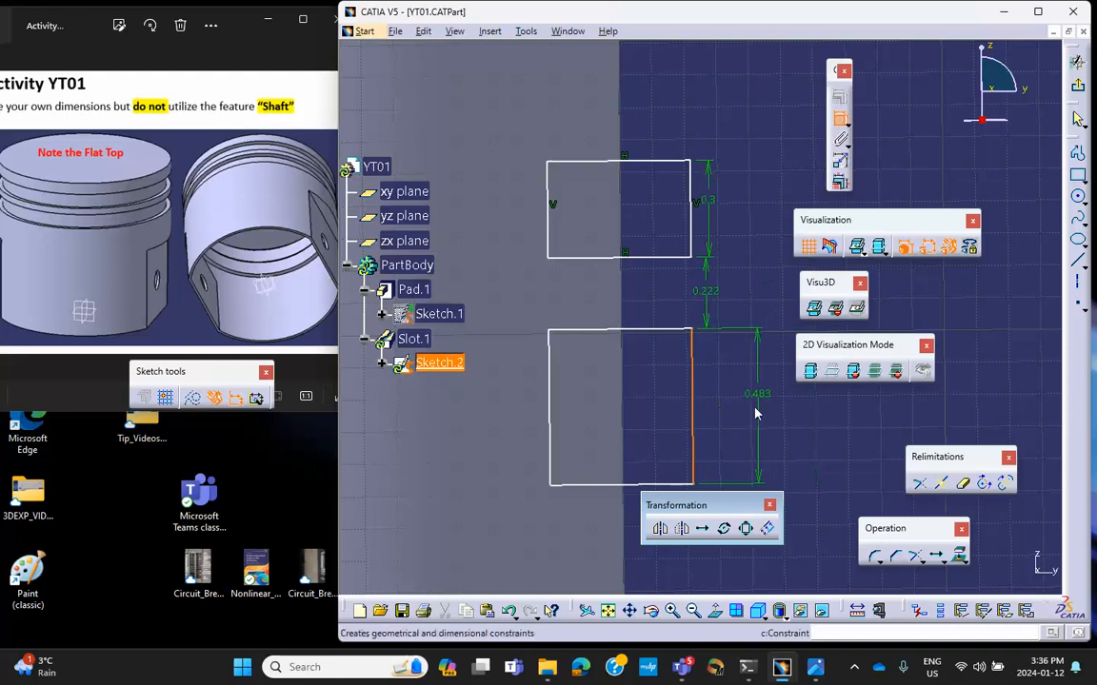
double_click(755, 420)
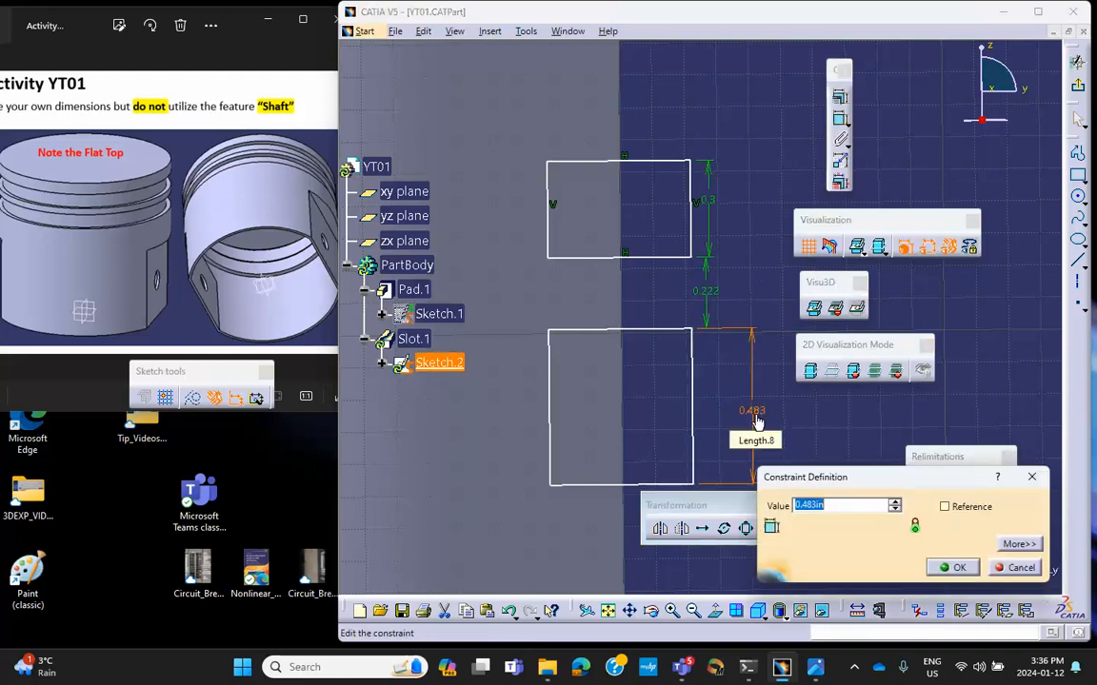
type(".3")
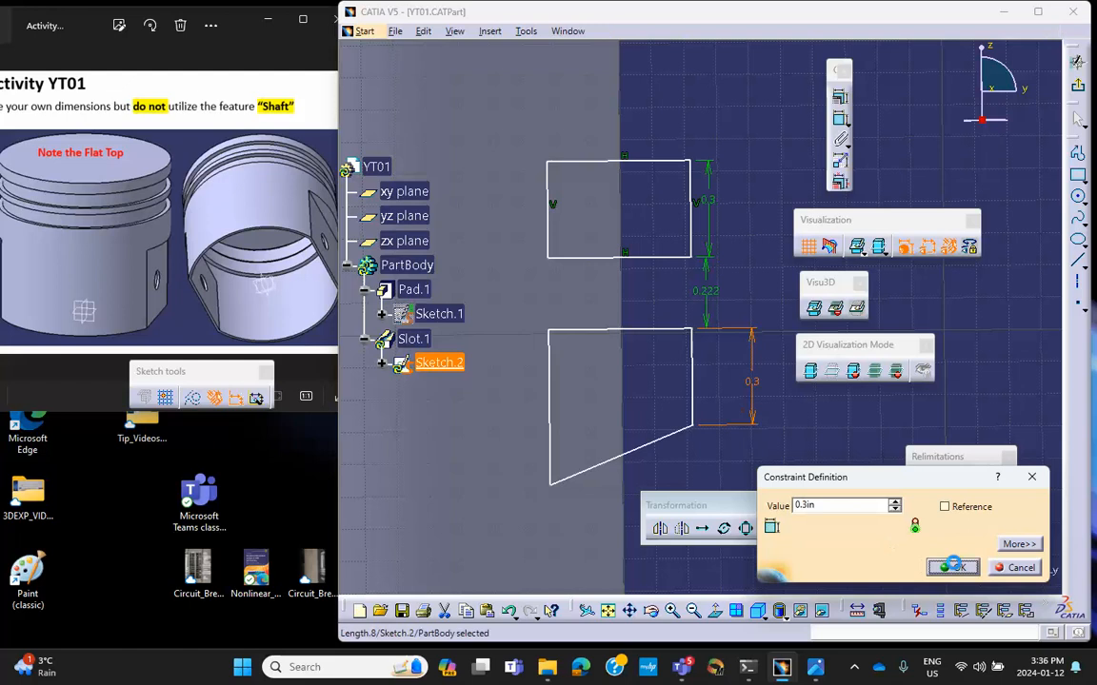
left_click(950, 566)
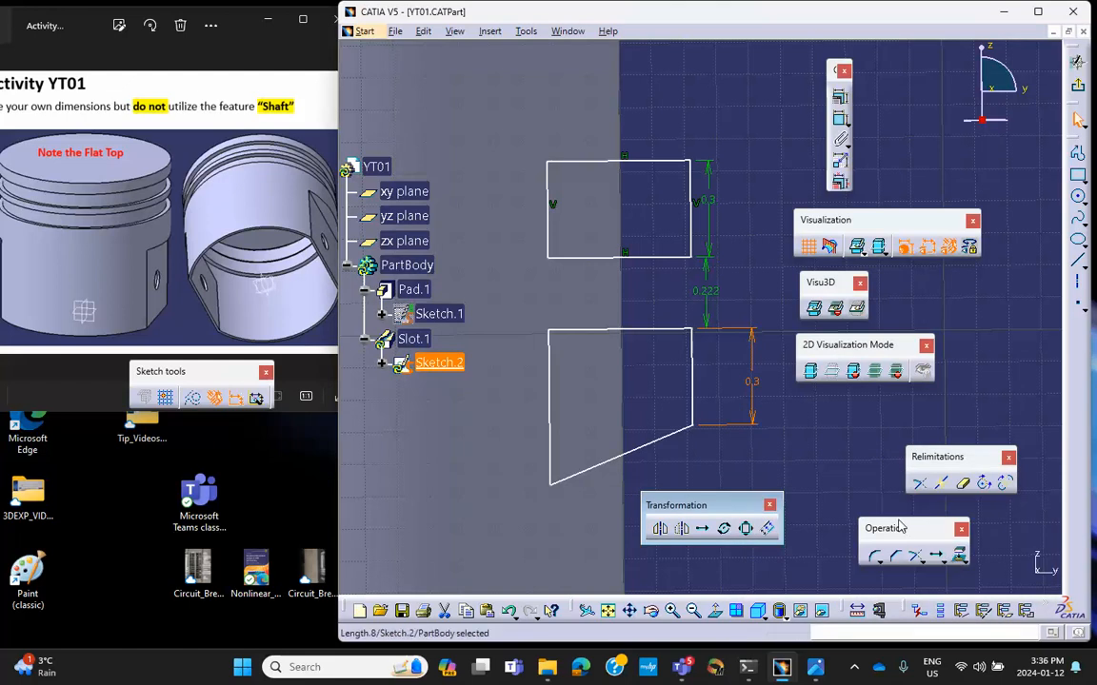
key("ctrl+z")
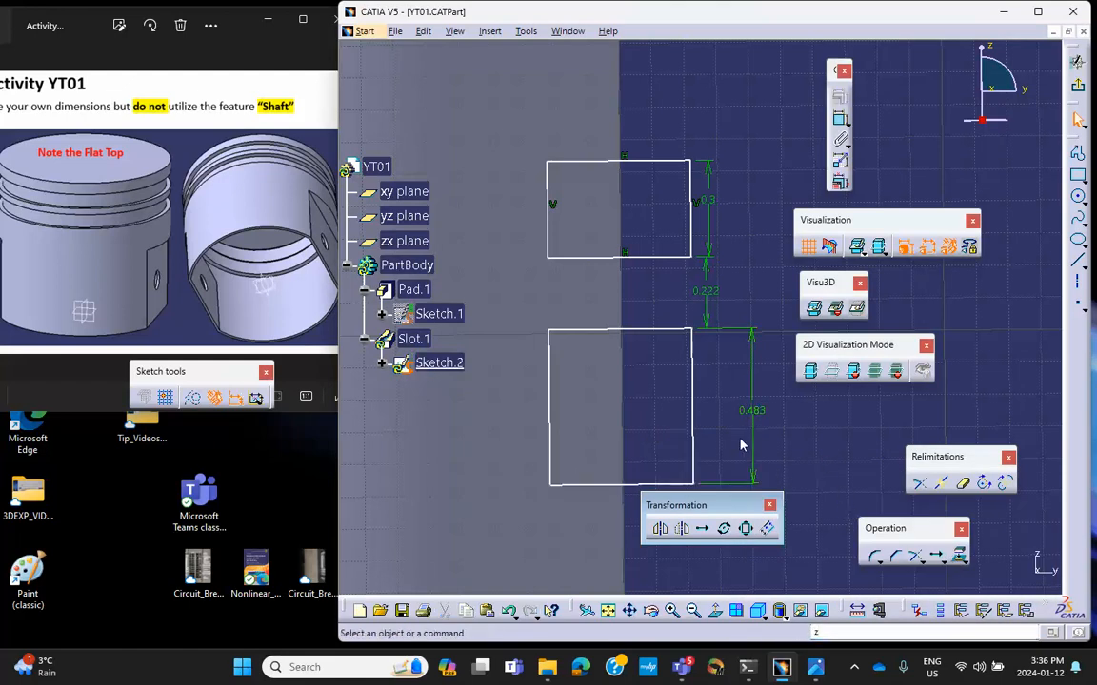
- Set the dimension of the lower rectangle's outer vertical edge to 0.3 in
middle_click_drag(725, 427, 695, 379)
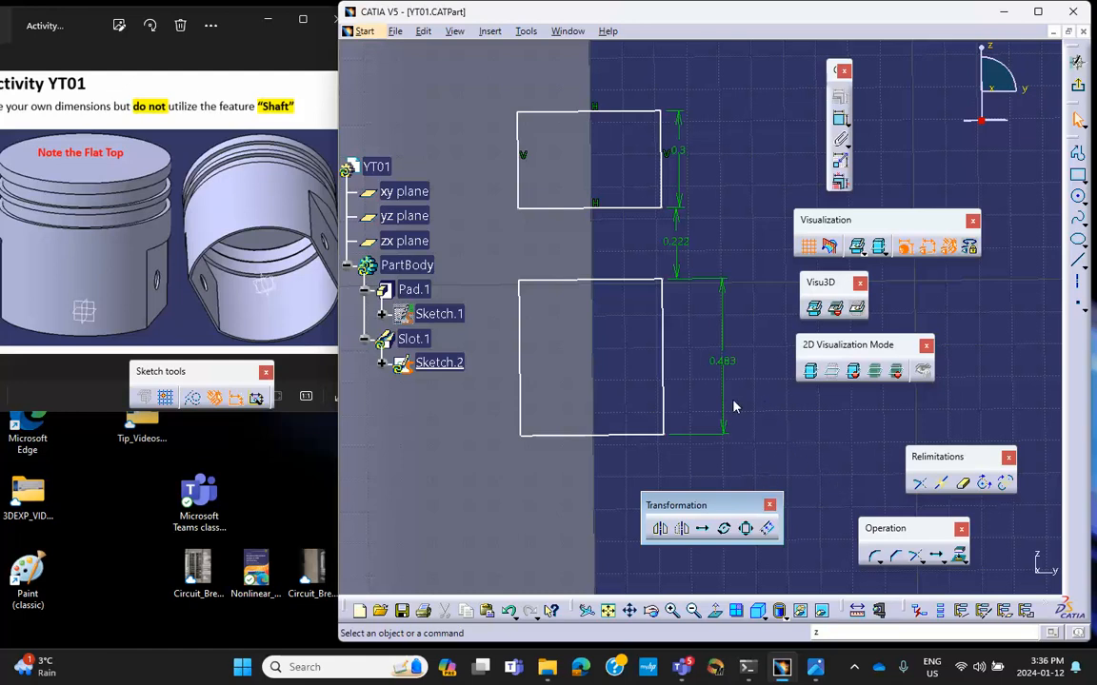
double_click(727, 361)
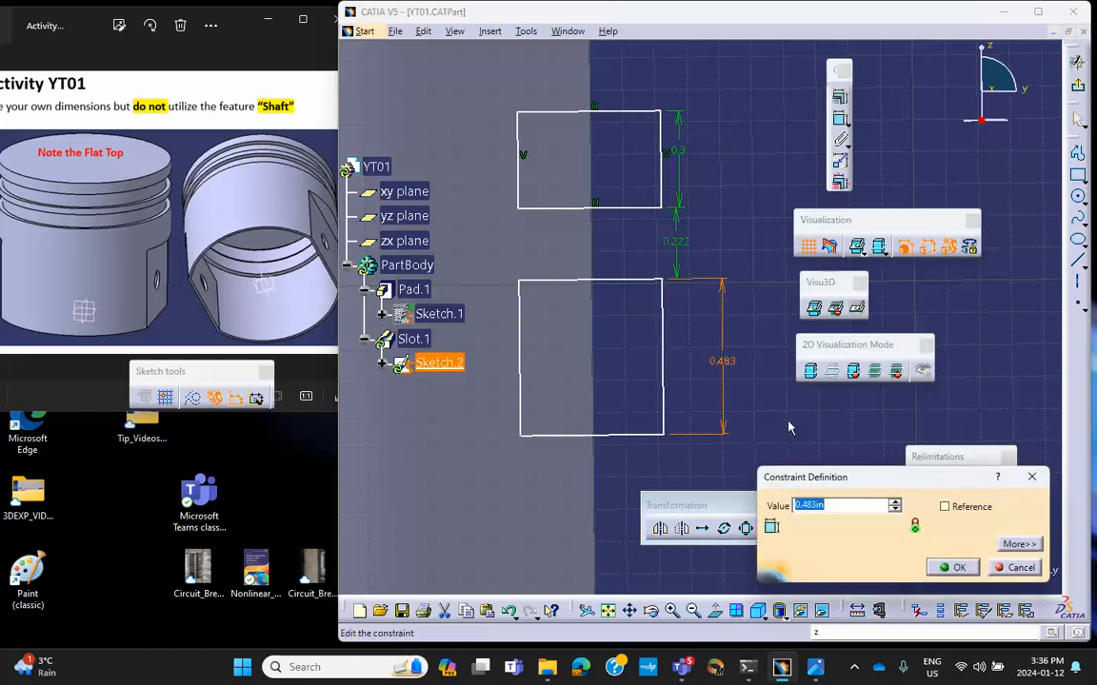
type(".3")
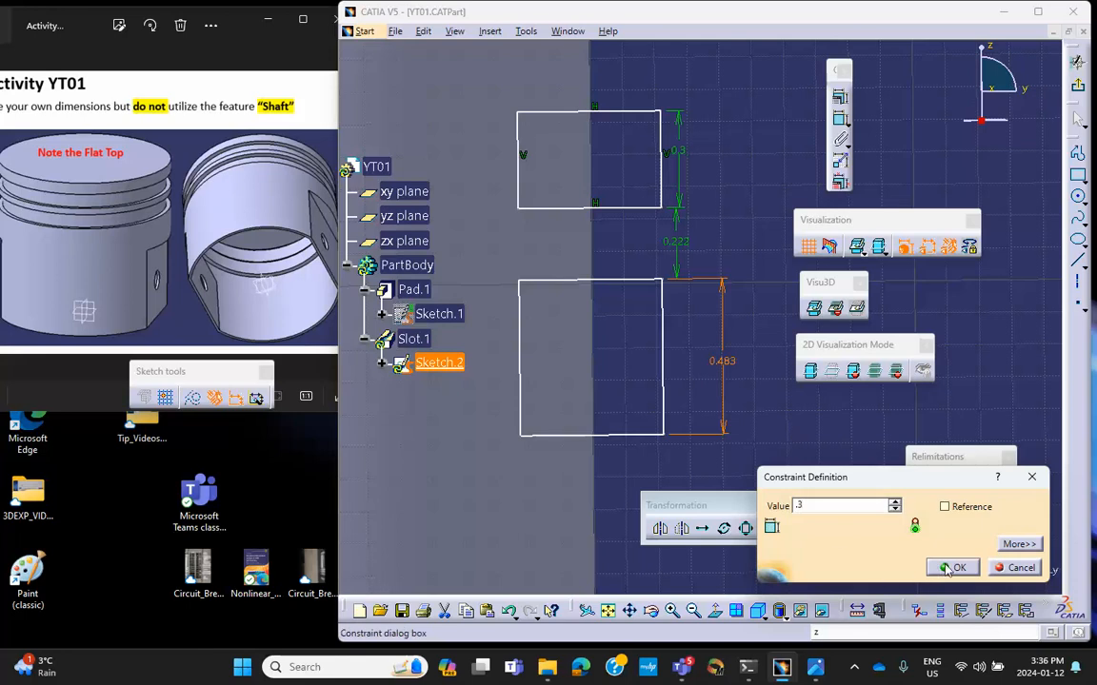
key("Return")
left_click(518, 355)
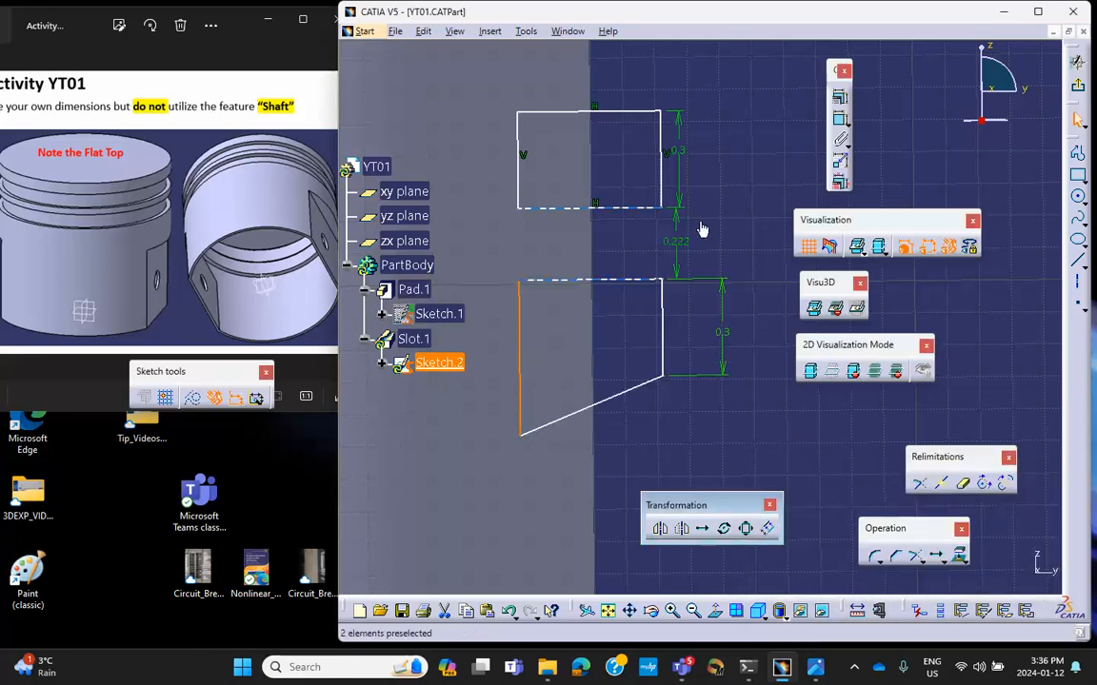
left_click(840, 114)
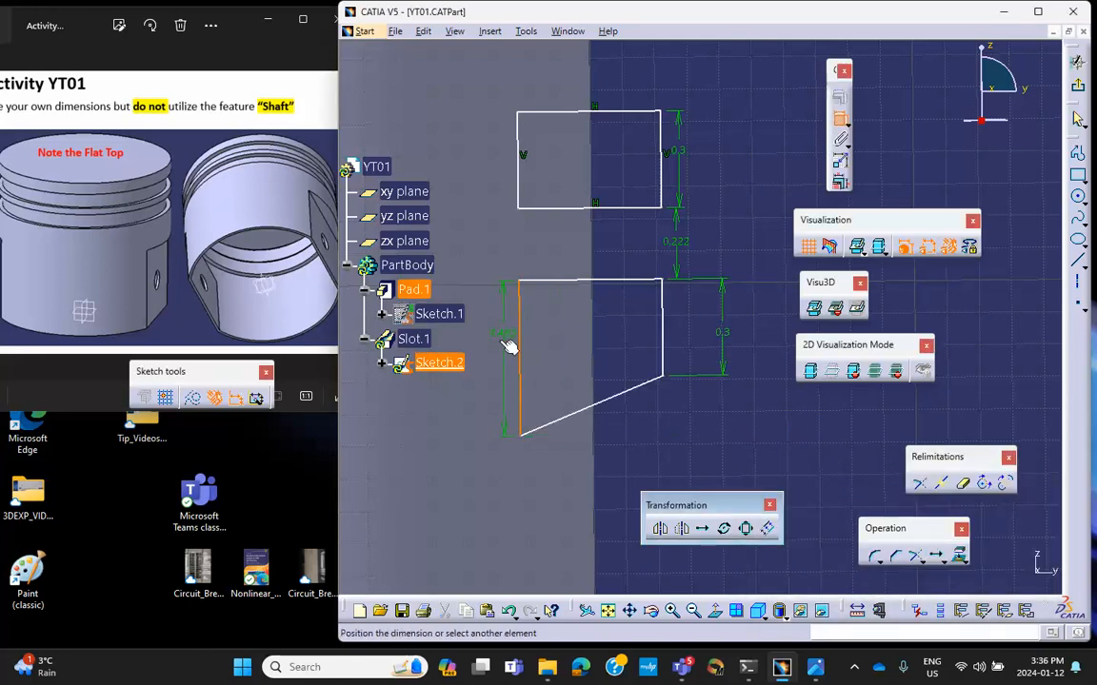
left_click(503, 342)
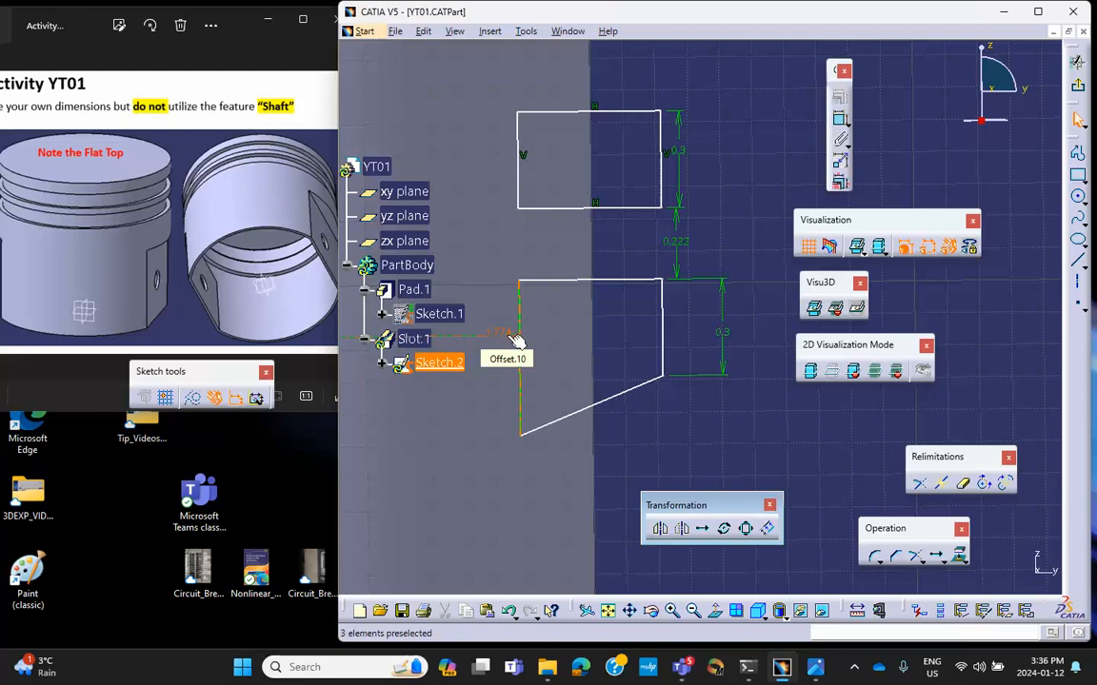
mouse_move(505, 344)
middle_mouse_down()
mouse_move(506, 311)
mouse_move(558, 314)
mouse_move(565, 340)
middle_mouse_up()
right_click(563, 329)
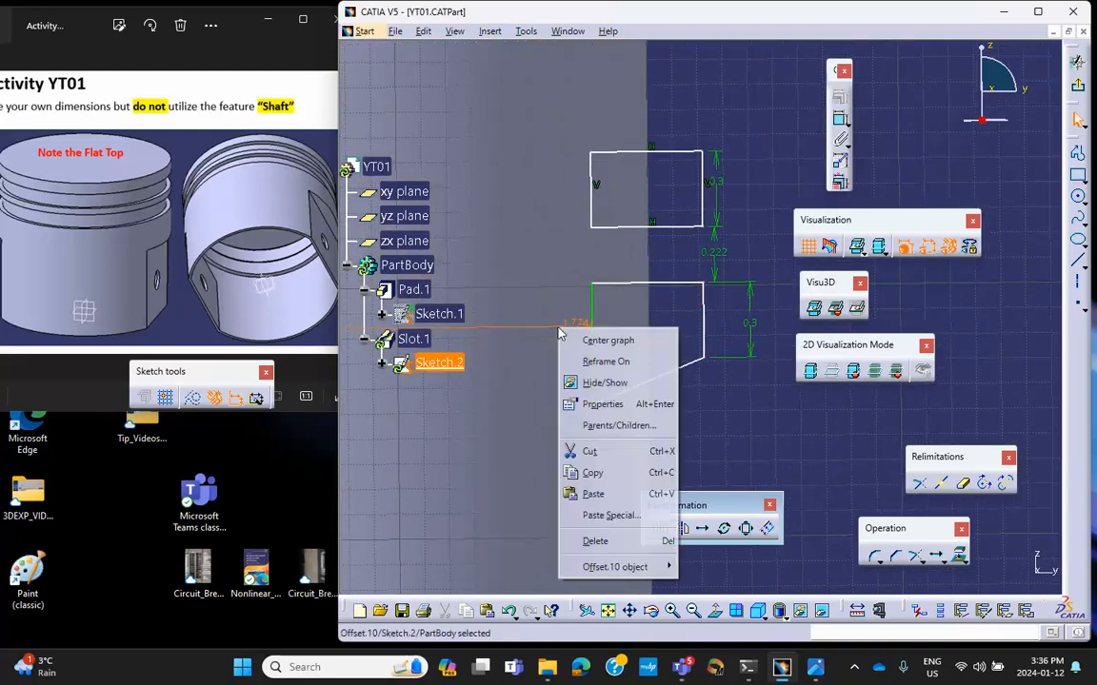
mouse_move(628, 566)
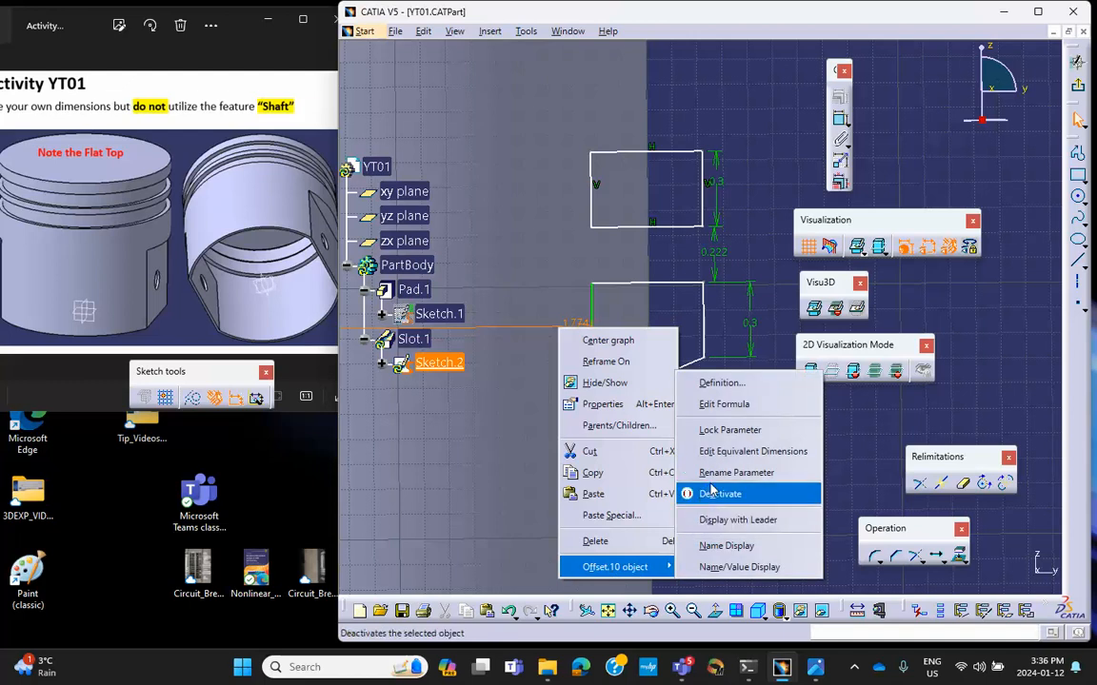
left_click(840, 431)
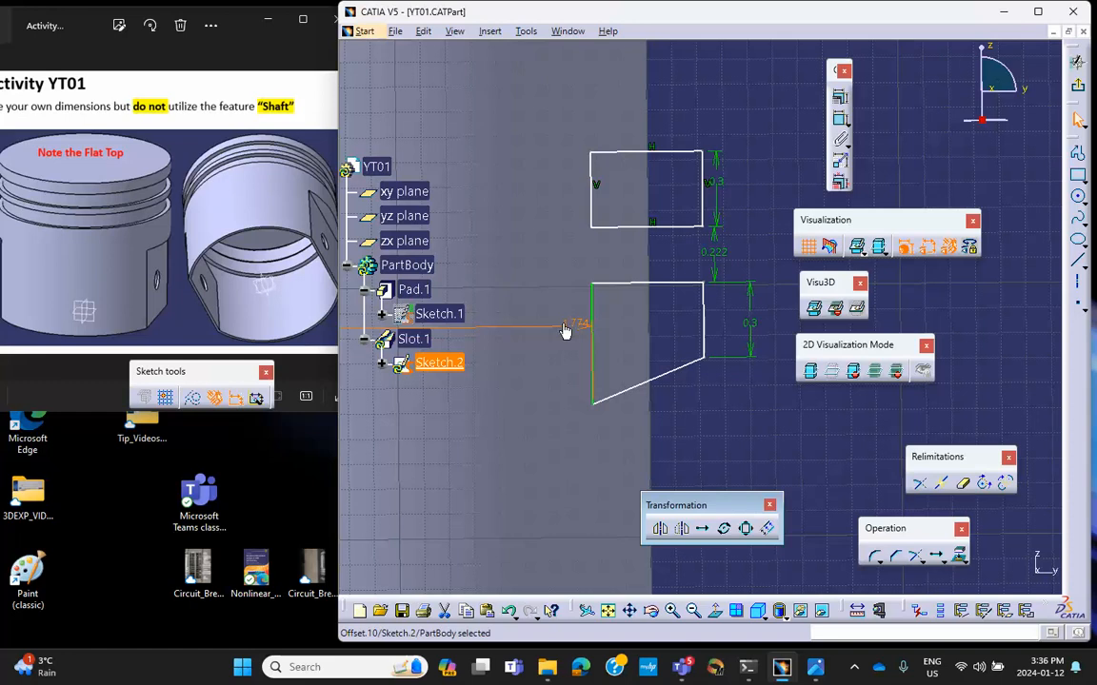
left_click(757, 173)
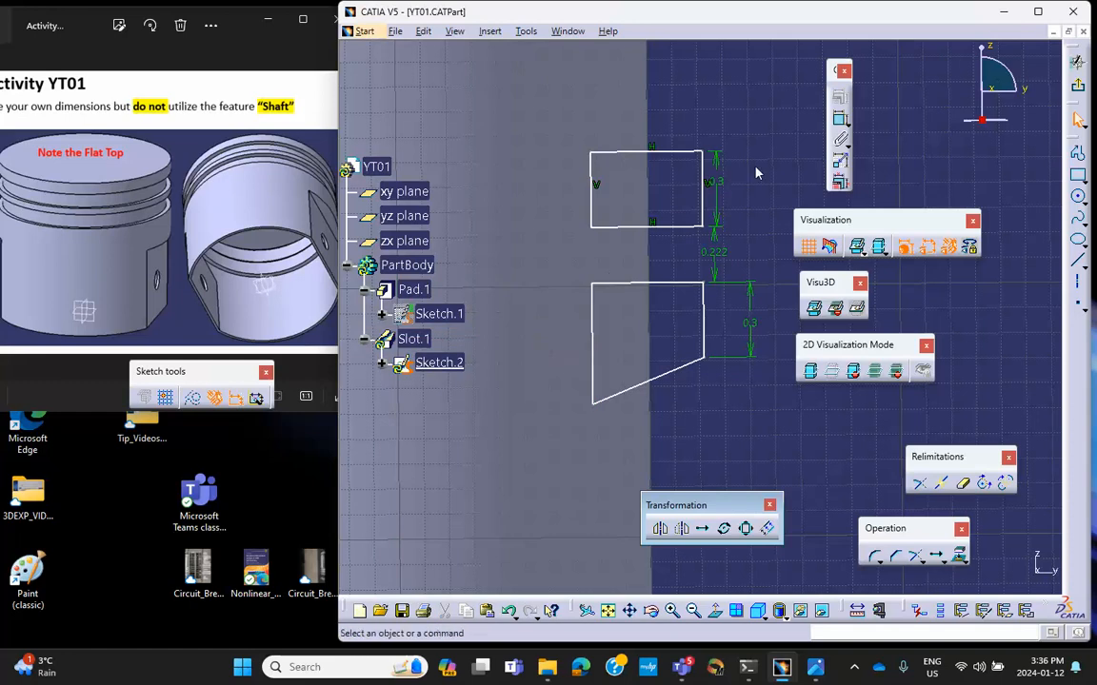
left_click(840, 119)
left_click(600, 334)
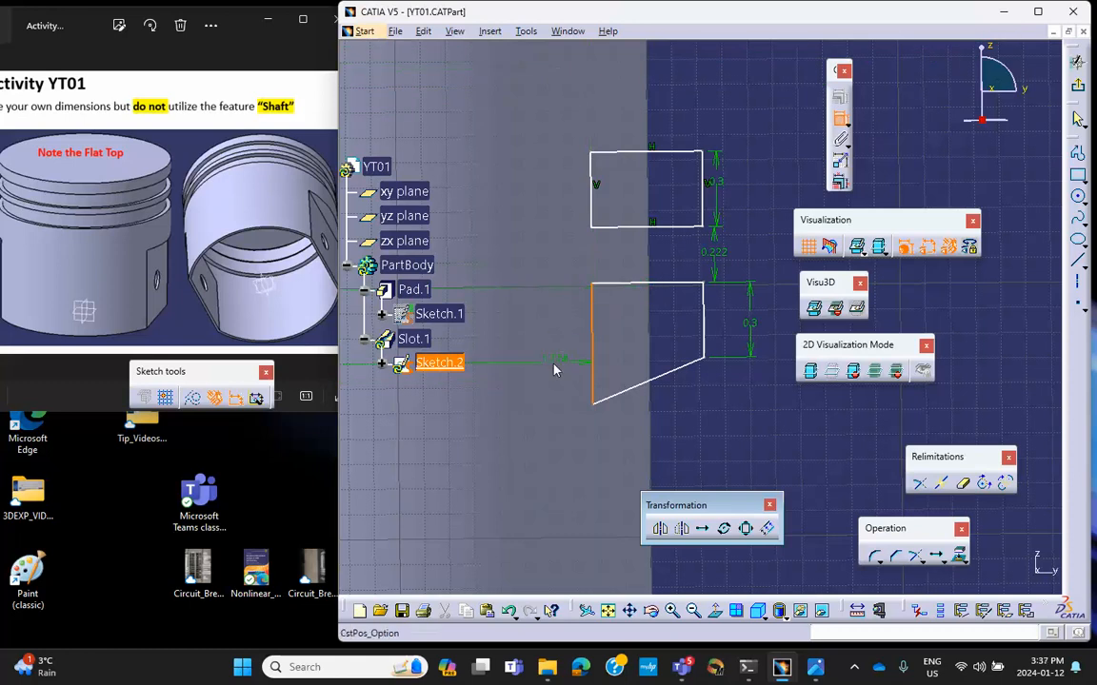
right_click(555, 370)
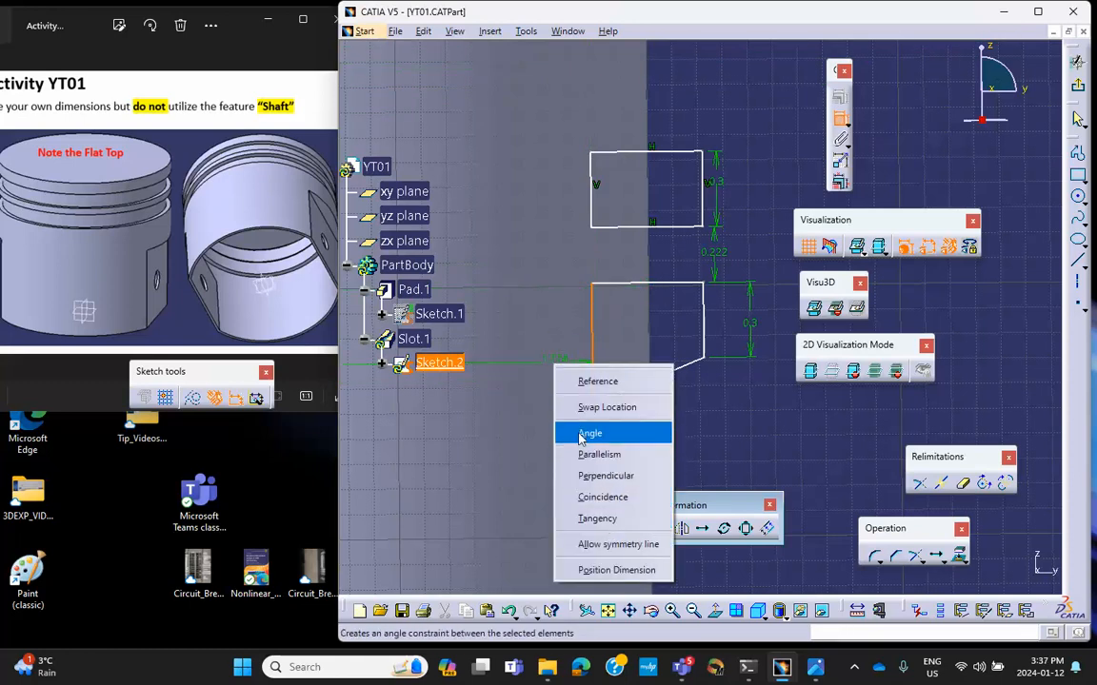
left_click(601, 476)
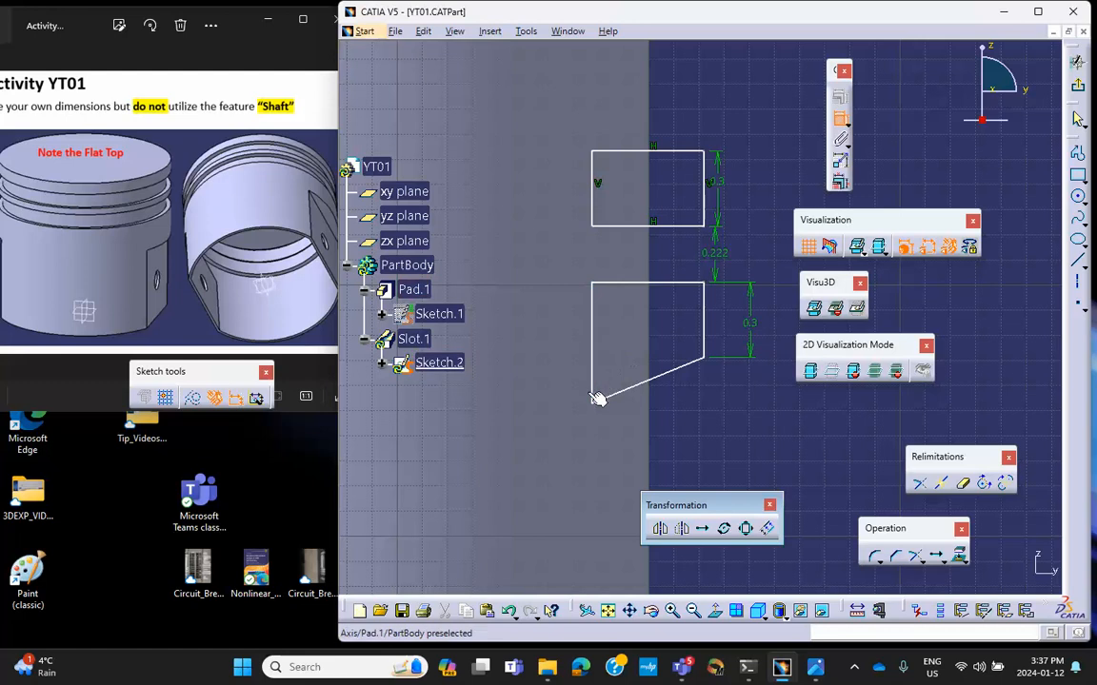
left_click(591, 392)
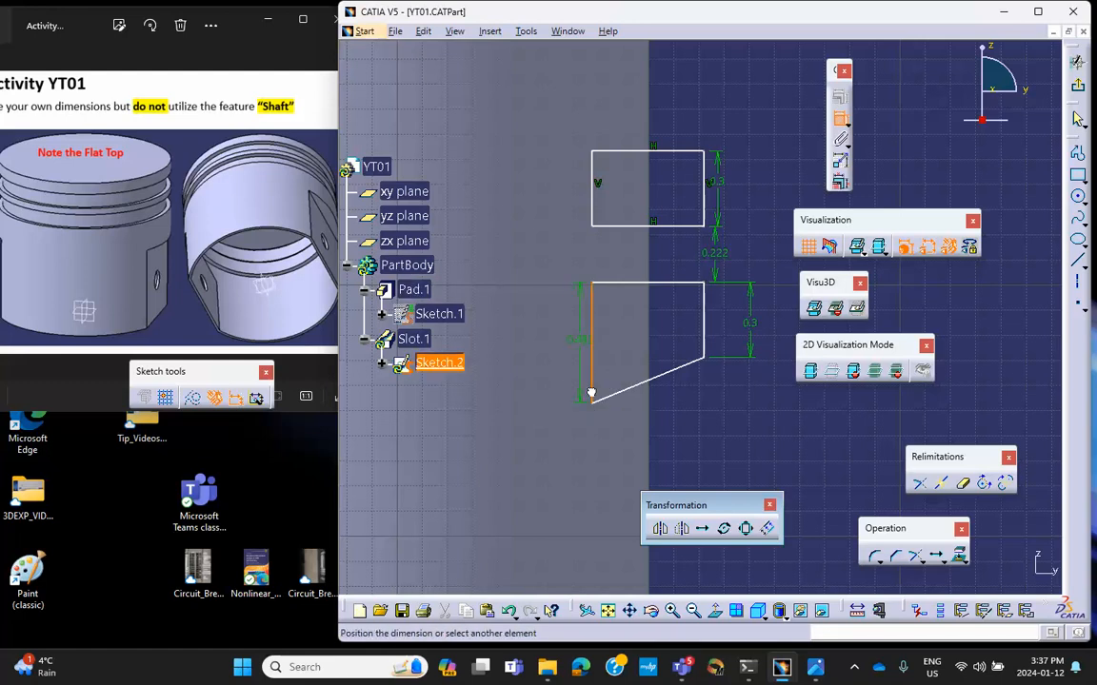
left_click(576, 370)
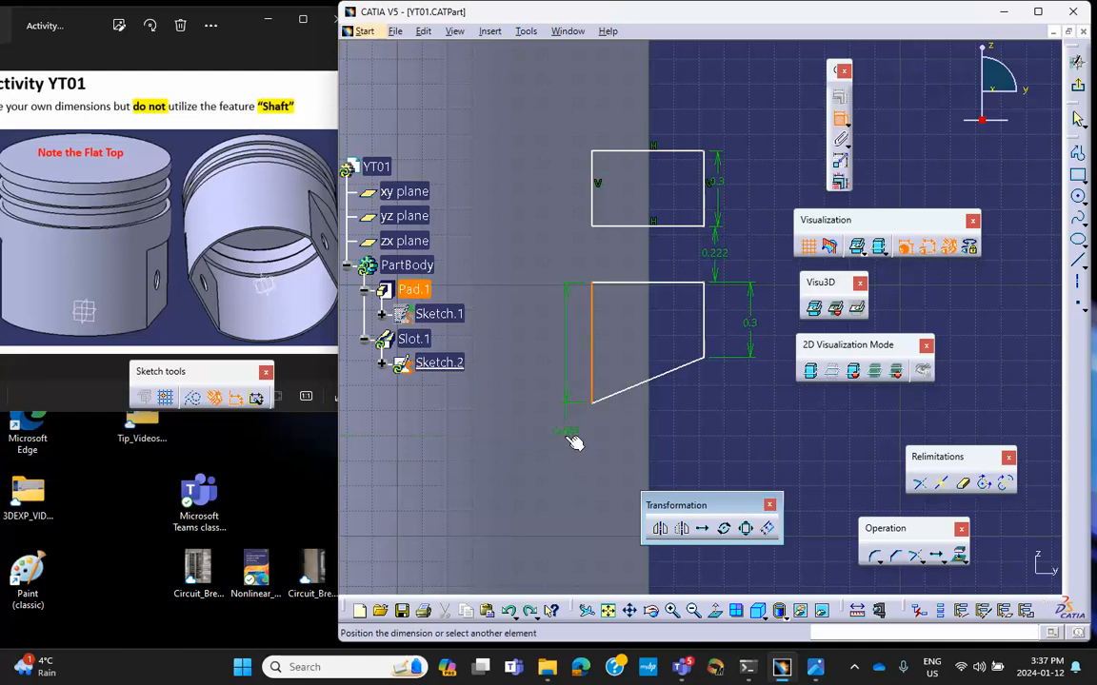
key("Escape")
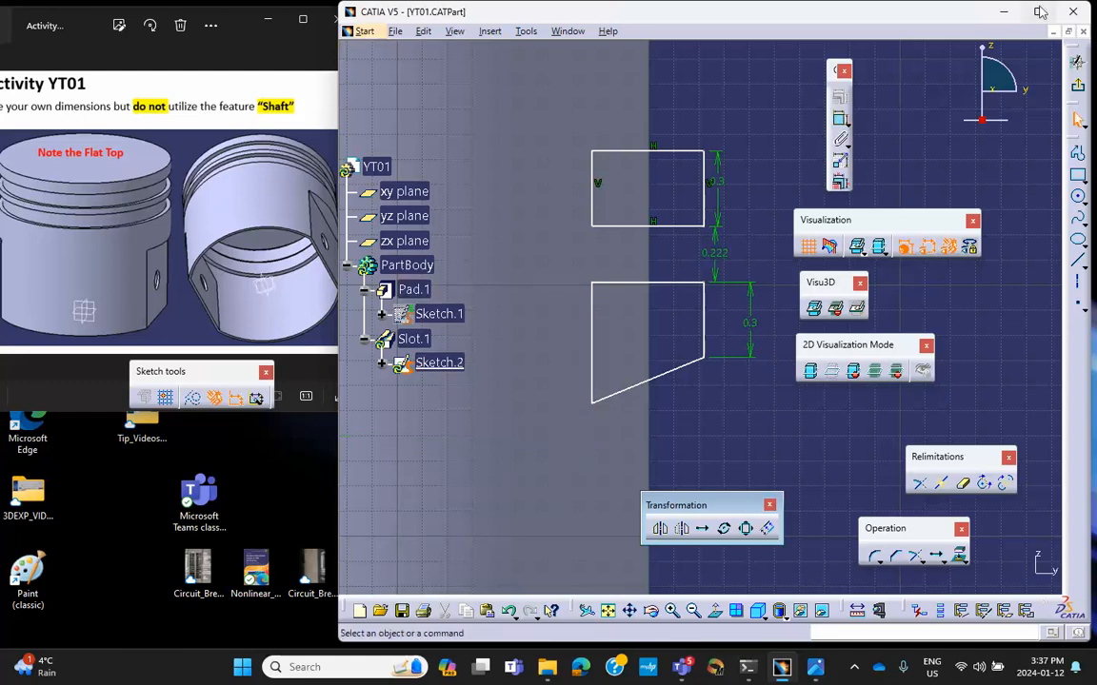
- Maximize the window and constrain the length of the lower profile's inner vertical edge to 0.3 in
left_click(1040, 12)
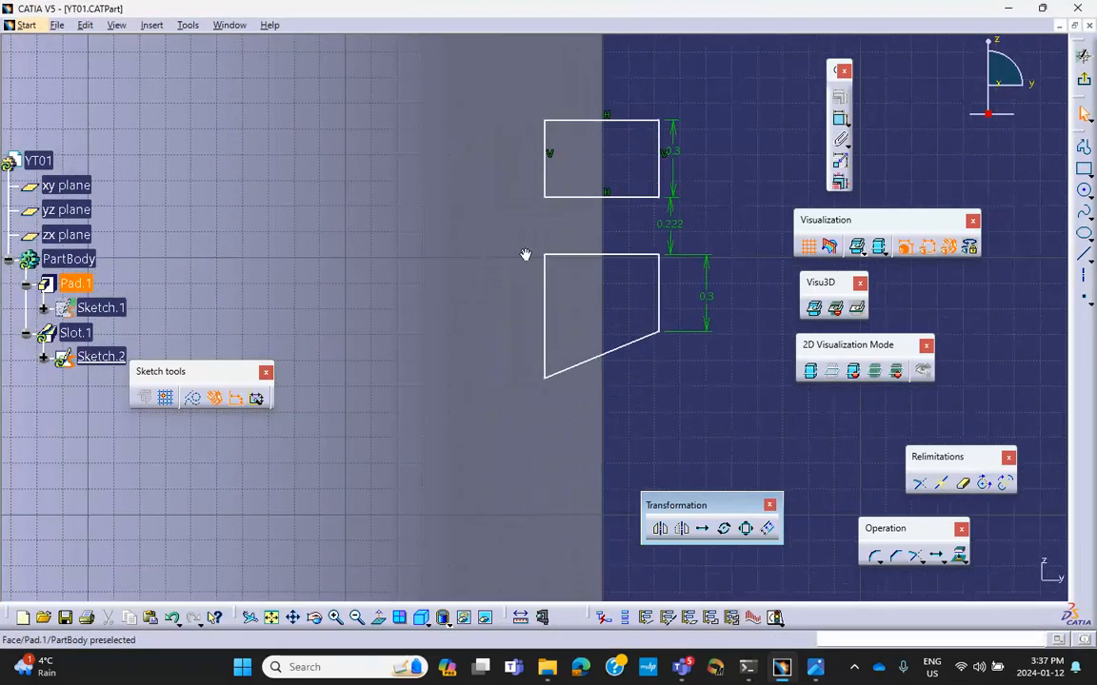
mouse_move(524, 255)
middle_mouse_down()
mouse_move(524, 360)
mouse_move(458, 360)
mouse_move(487, 306)
middle_mouse_up()
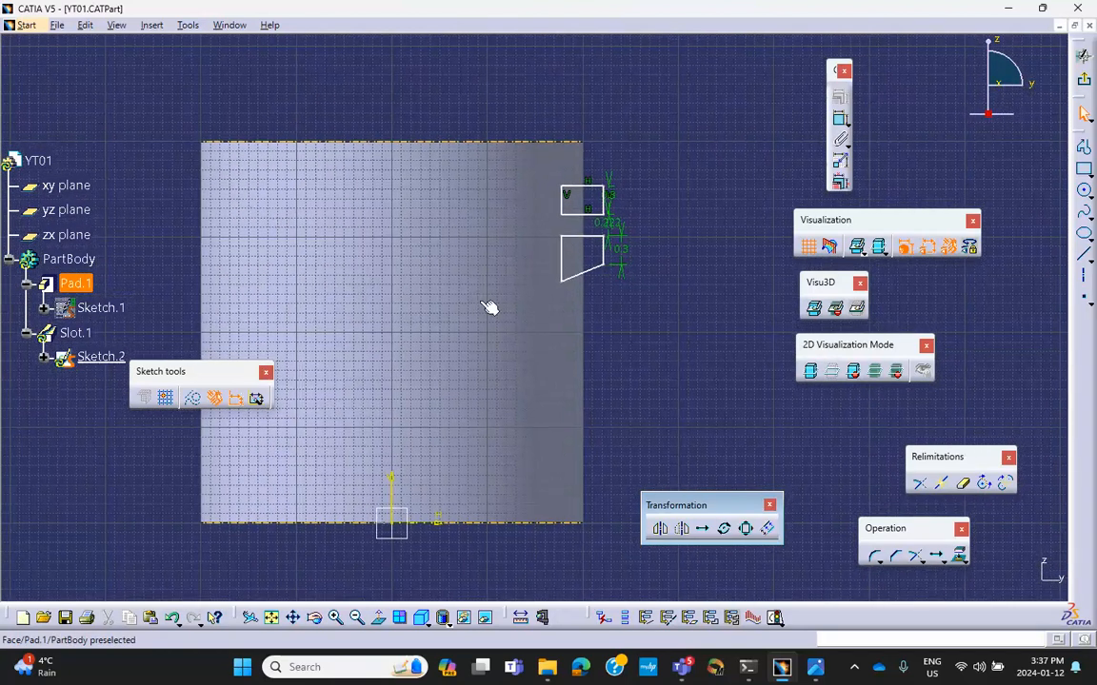
left_click(840, 118)
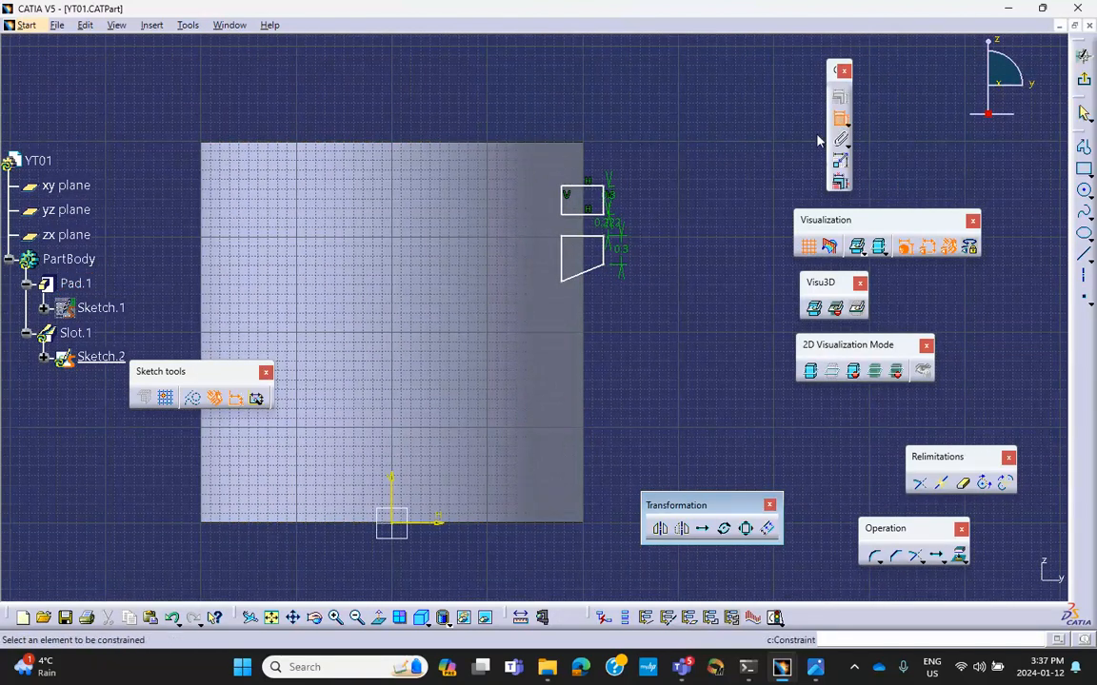
left_click(566, 262)
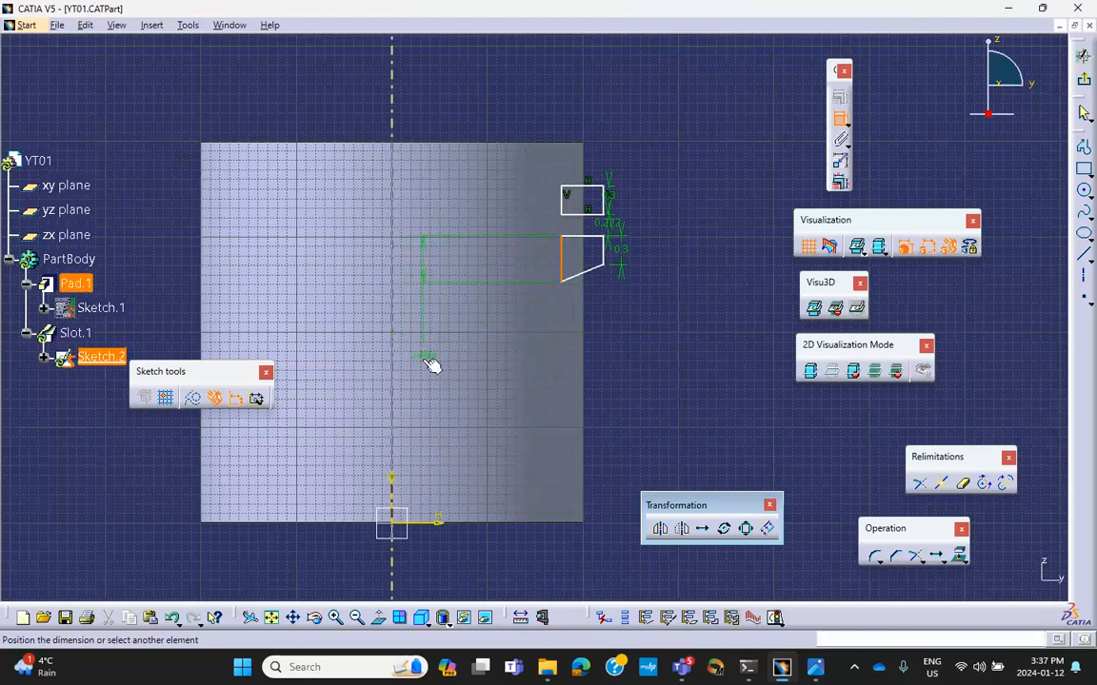
left_click(667, 370)
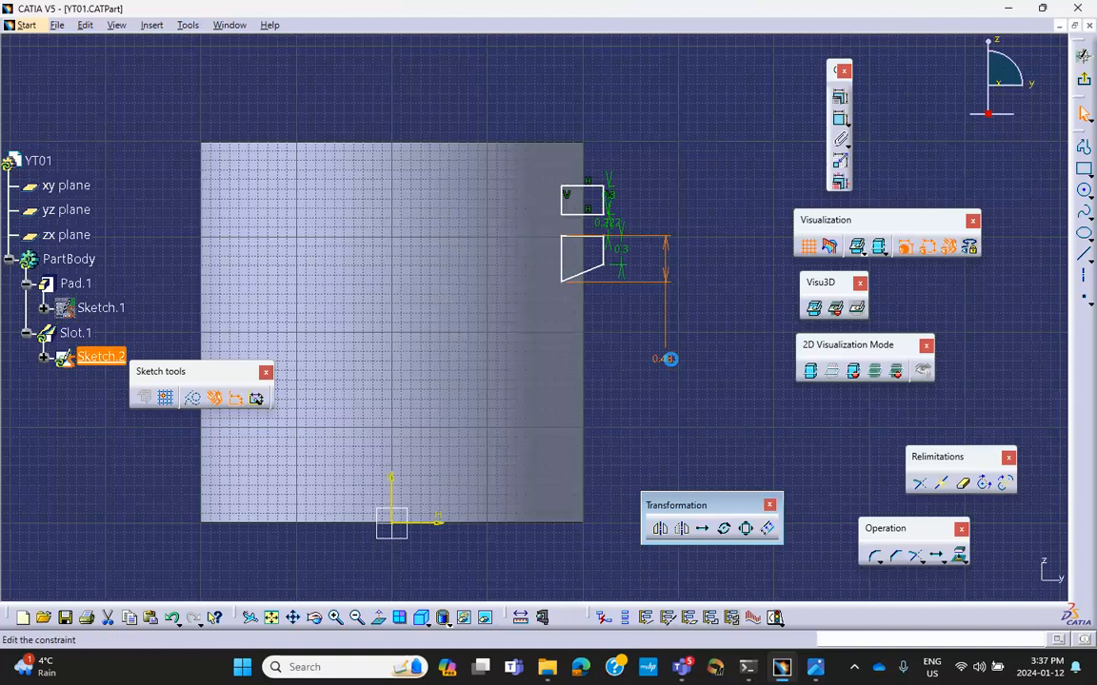
double_click(670, 359)
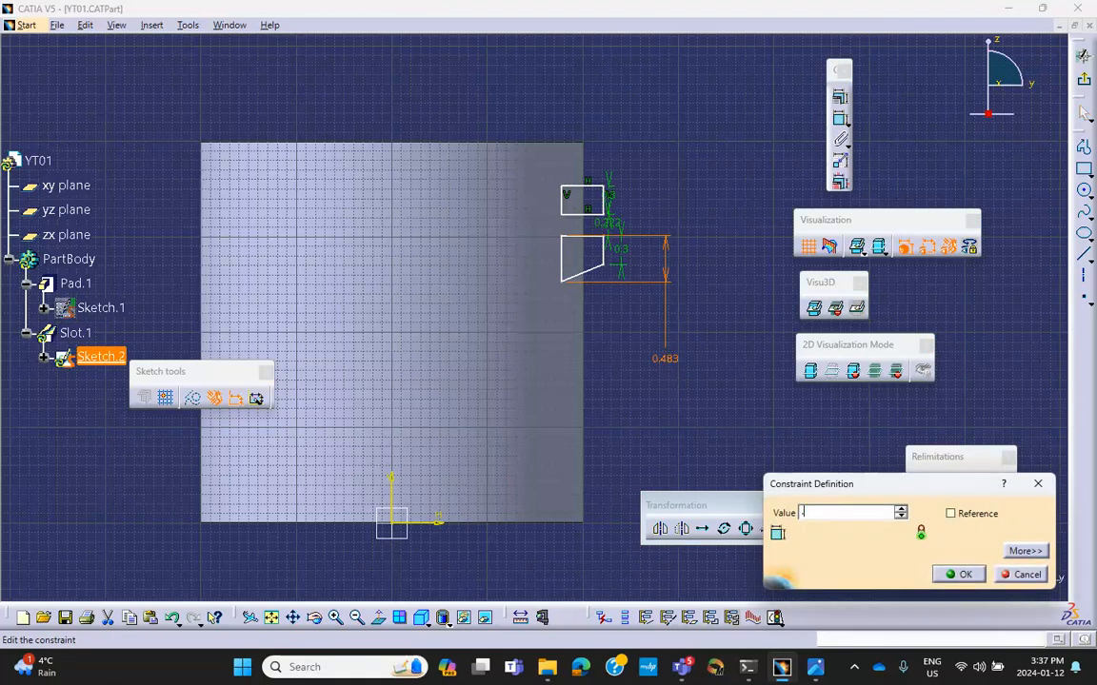
type(".3")
left_click(959, 575)
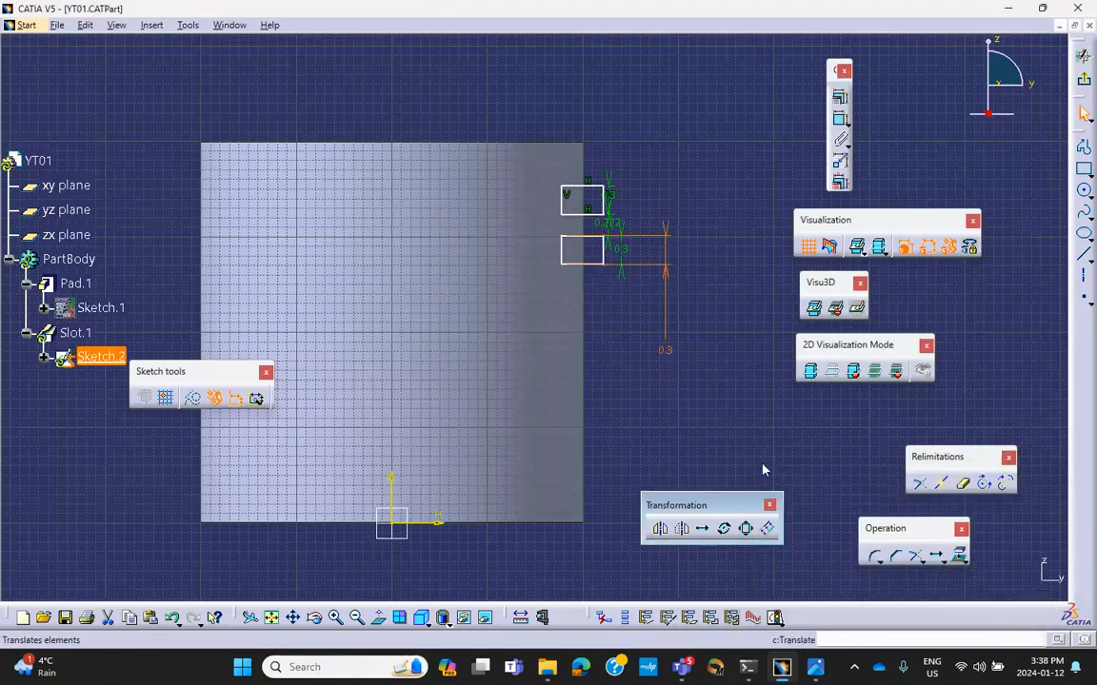
- Exit the sketch to update the ring grooves, and restore the smaller window beside the reference image
left_click(1083, 56)
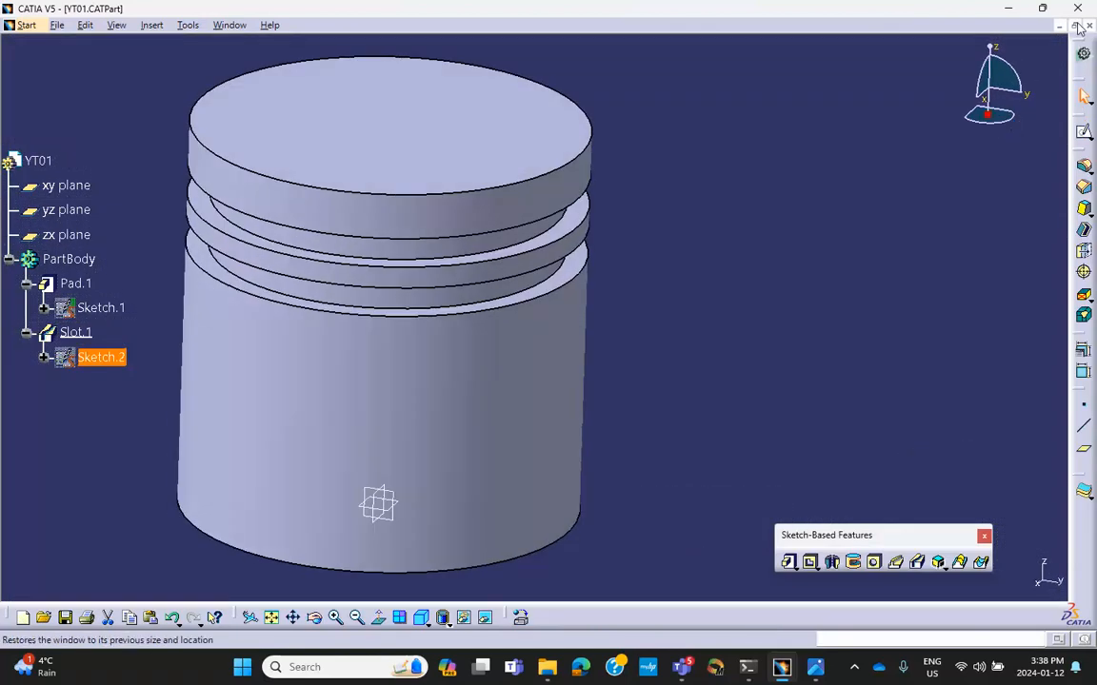
left_click(1075, 26)
left_click(565, 87)
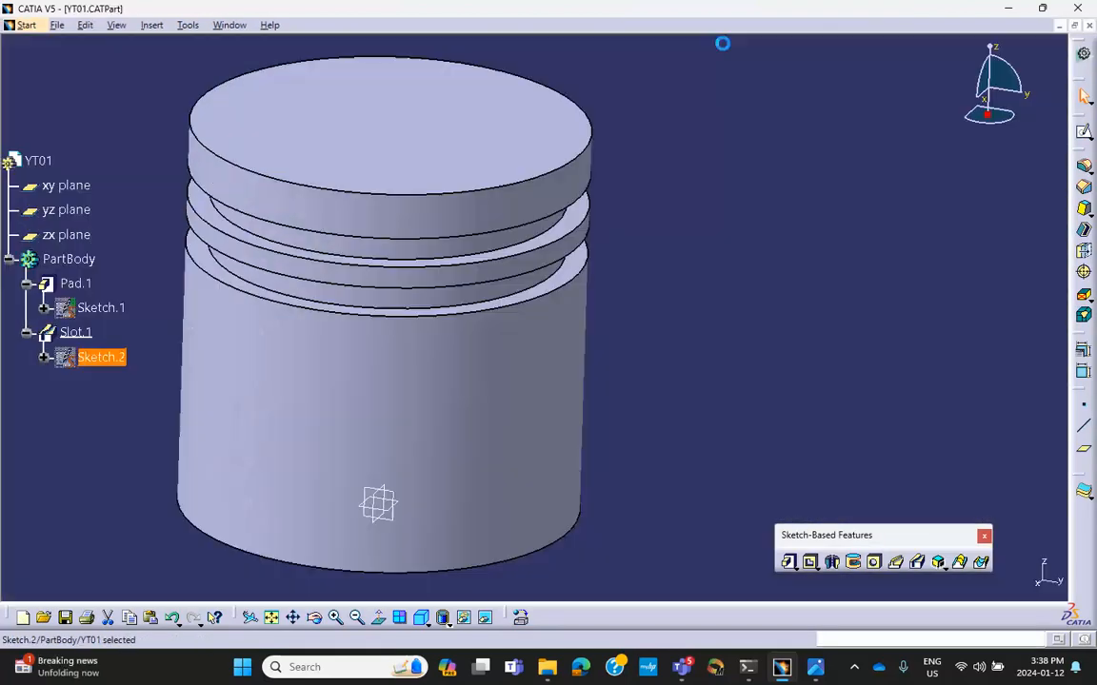
left_click(1041, 9)
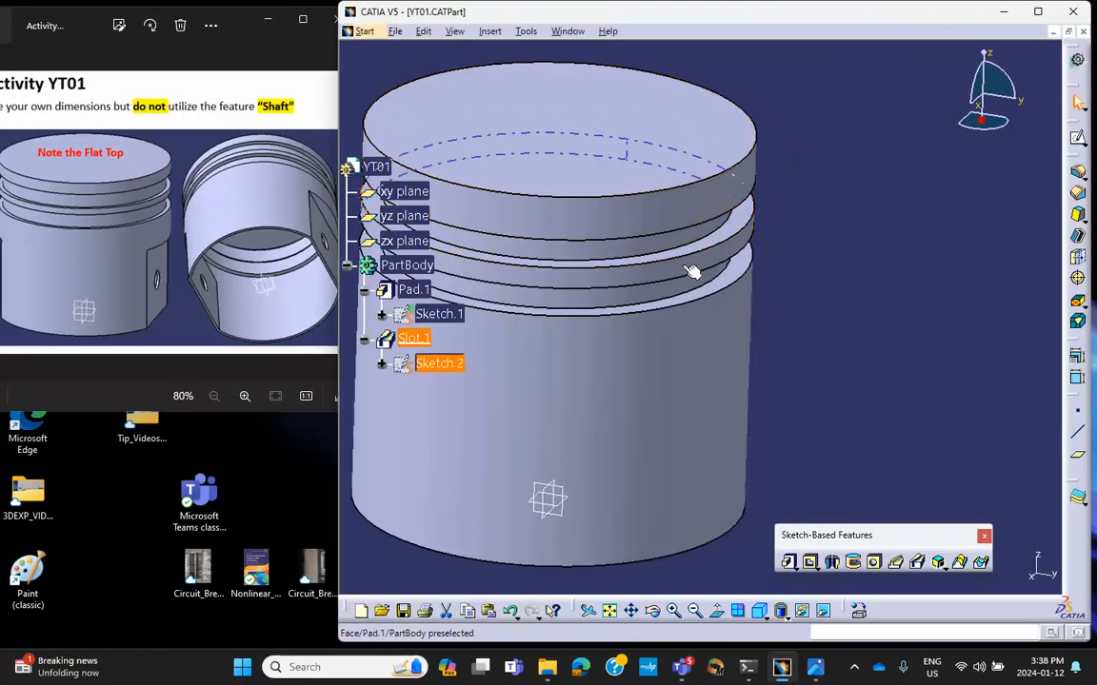
middle_click_drag(729, 244, 681, 240)
scroll(531, 217, "down", 1)
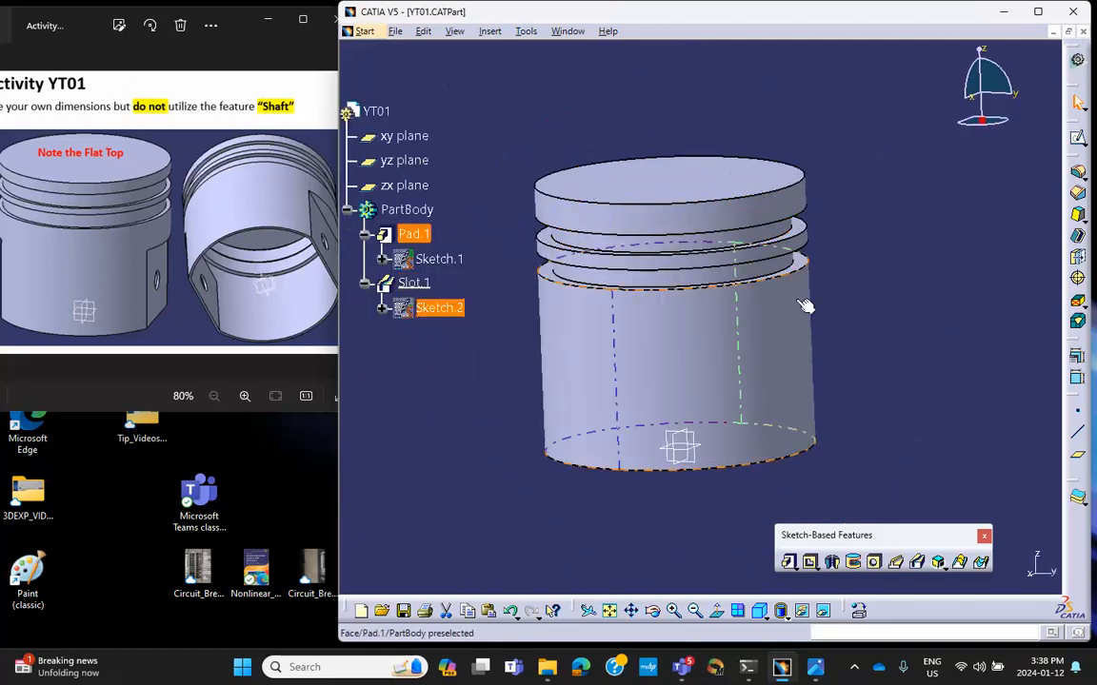
middle_click_drag(802, 306, 796, 355)
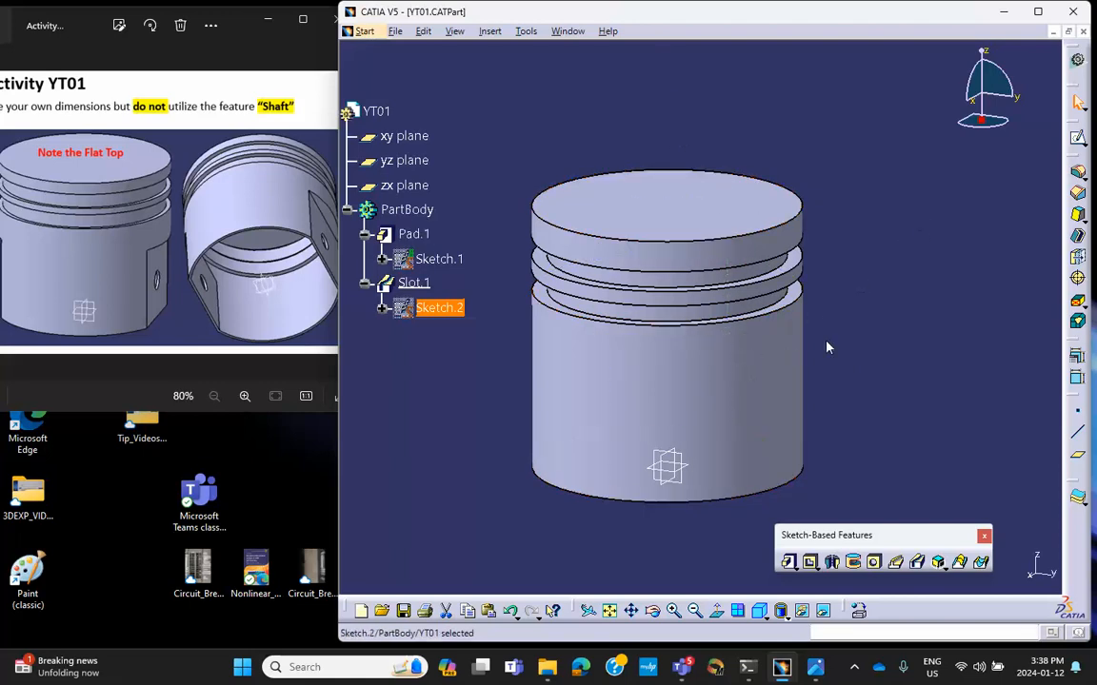
middle_click_drag(683, 397, 666, 333)
left_click(661, 528)
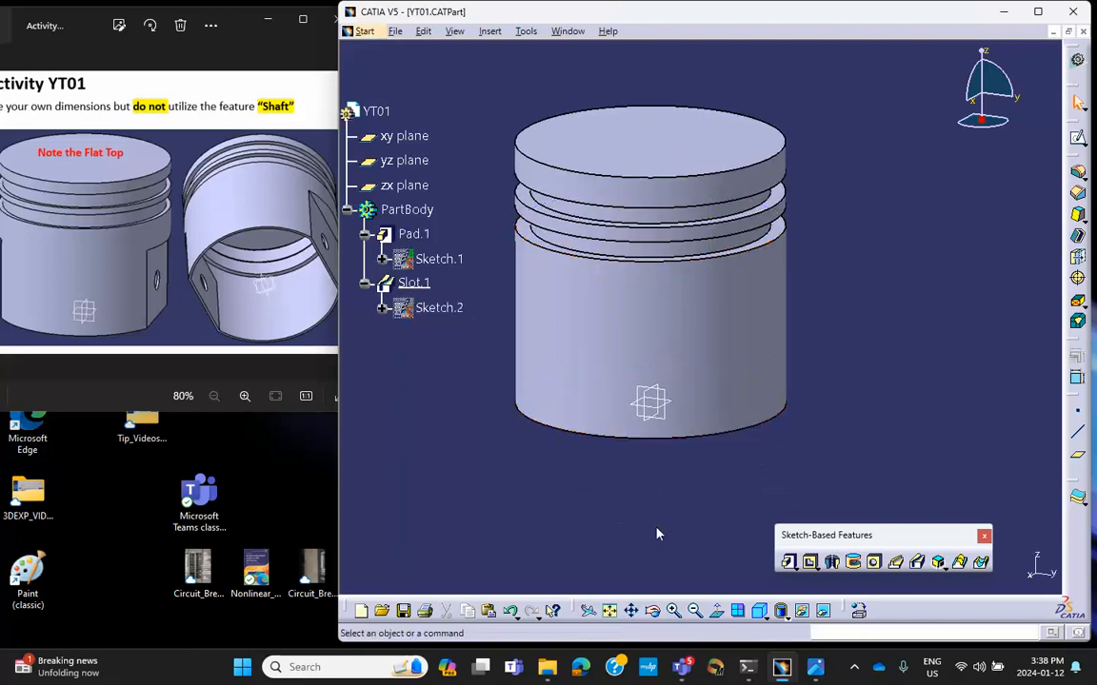
- Sketch a rectangle on the yz plane overlapping the piston's lower outer side and extending below its base, and exit the sketch
left_click(673, 400)
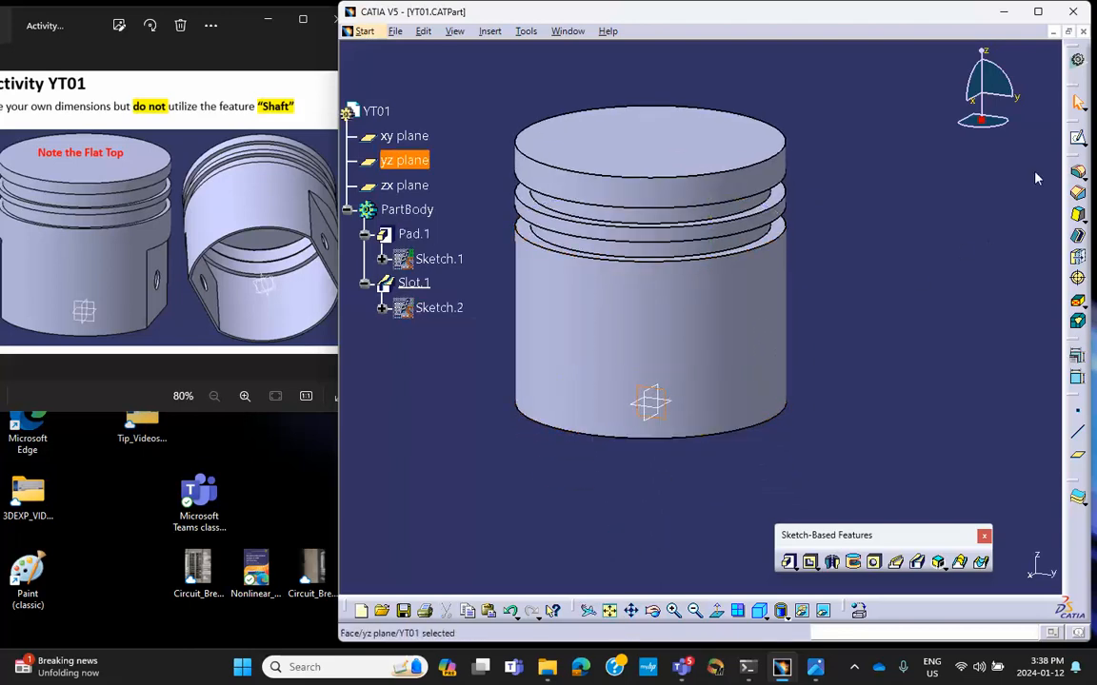
left_click(1076, 138)
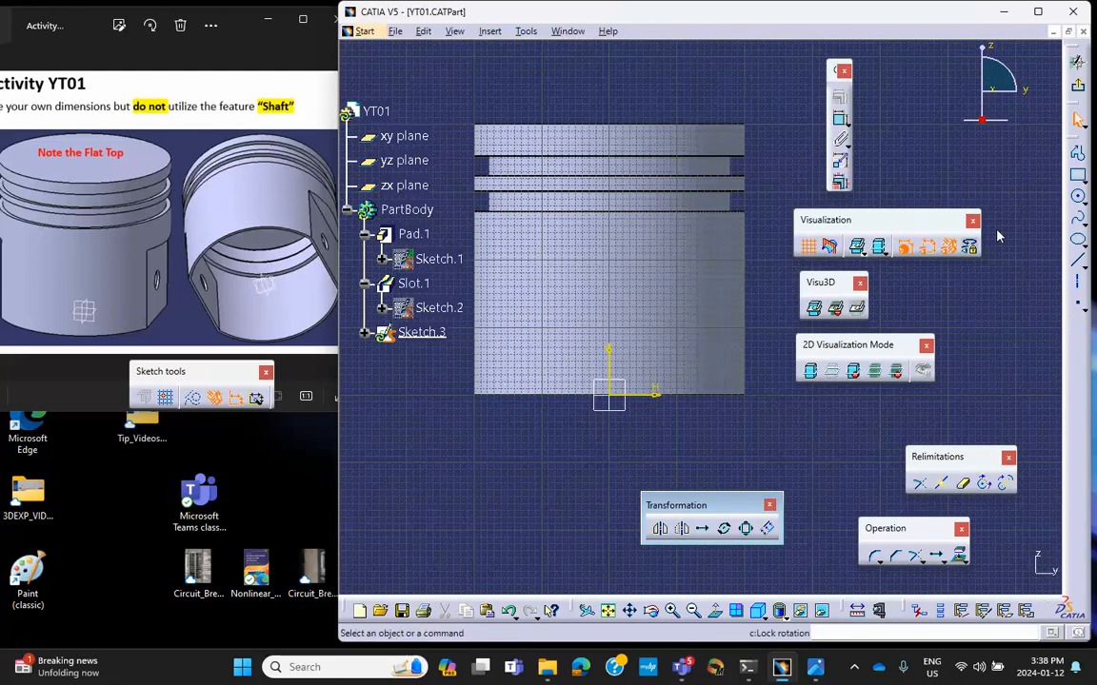
left_click(1076, 175)
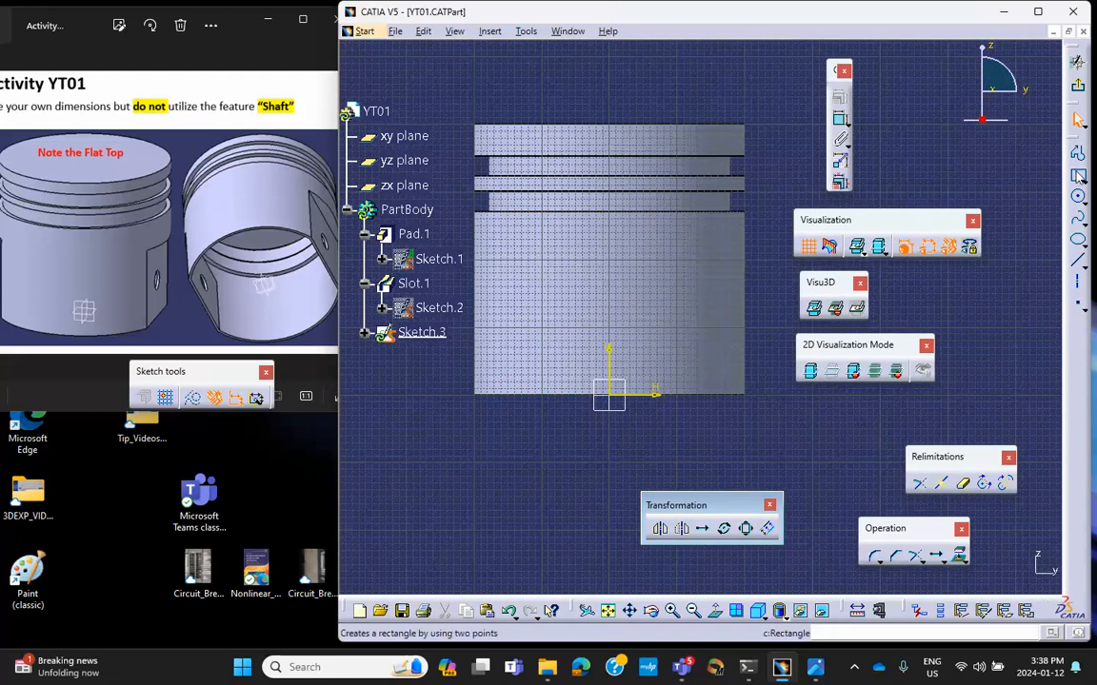
left_click(716, 276)
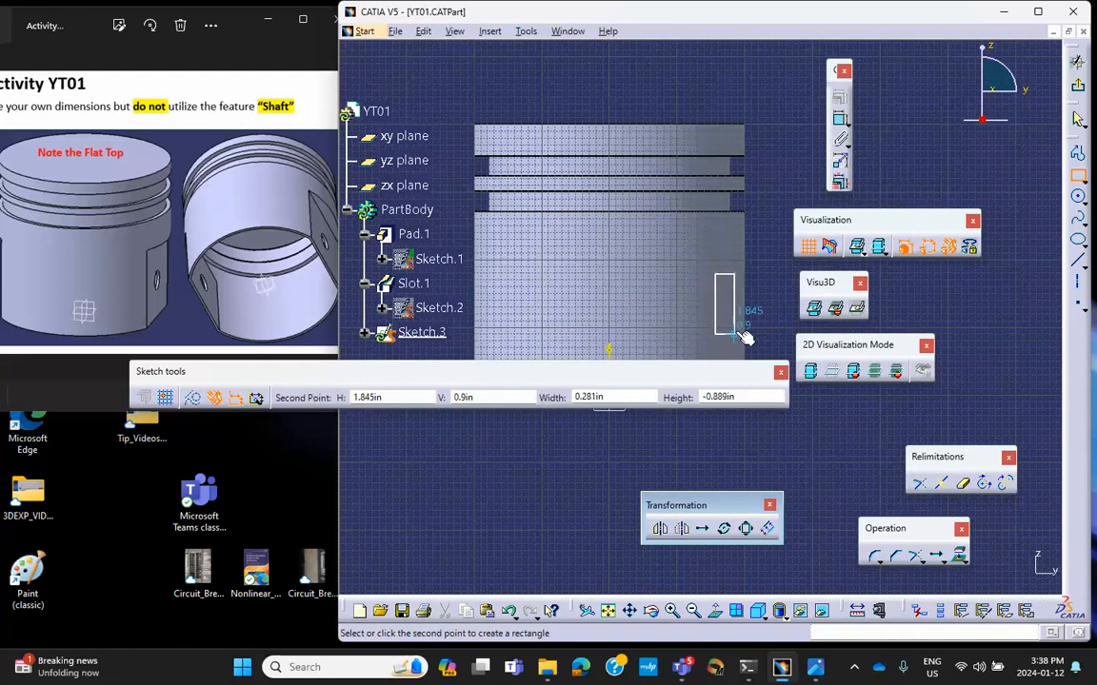
left_click(784, 458)
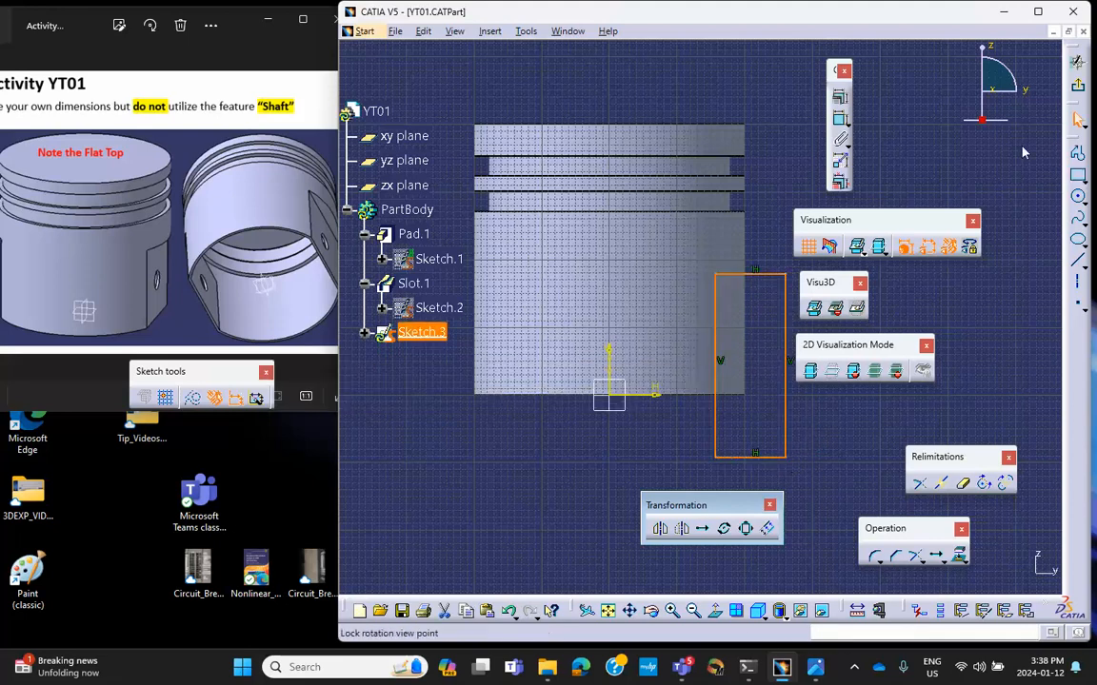
left_click(1076, 62)
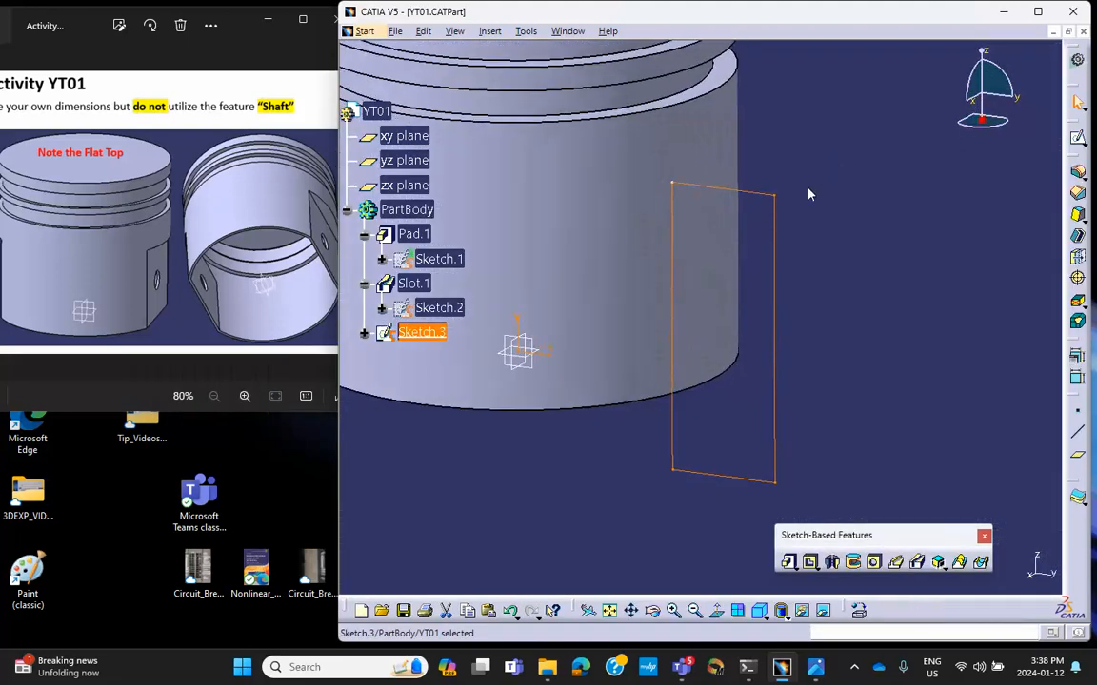
- Pocket the rectangle 4 in deep with mirrored extent to cut a flat on the lower side of the piston
mouse_move(741, 178)
middle_mouse_down()
mouse_move(776, 171)
mouse_move(796, 276)
middle_mouse_up()
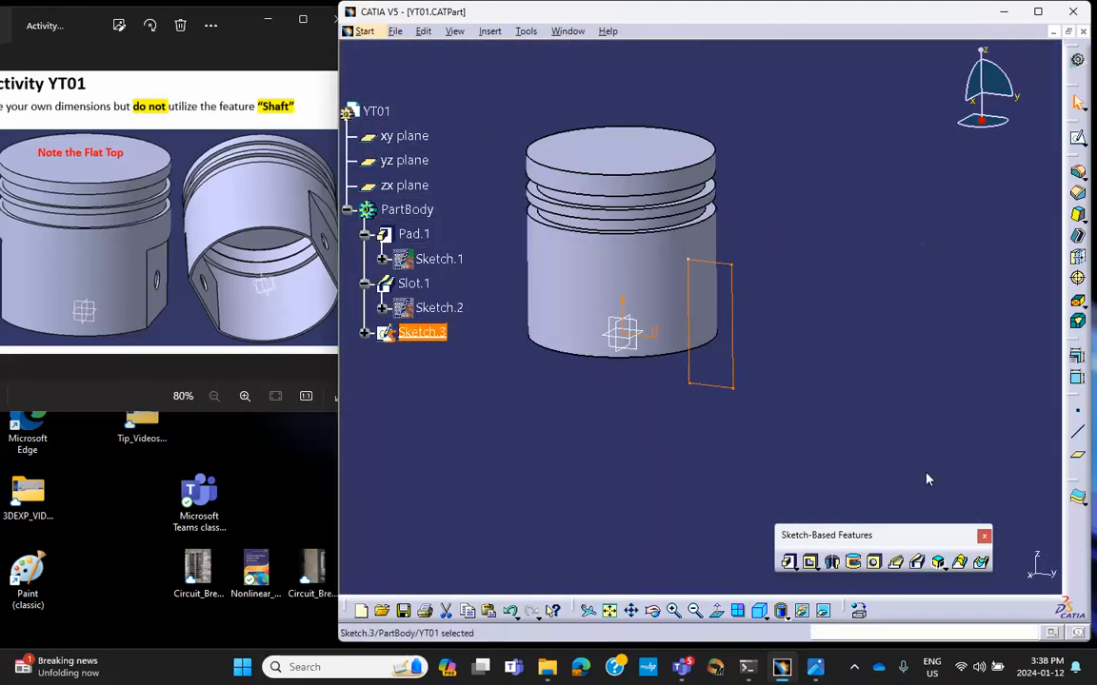
left_click(810, 561)
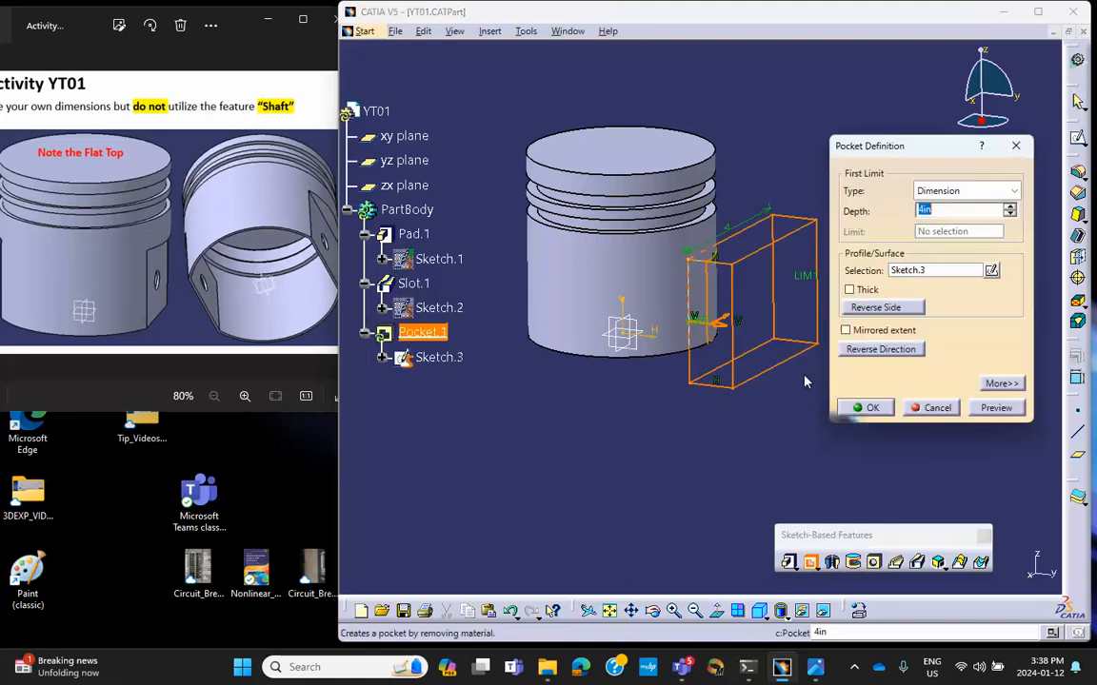
left_click(846, 331)
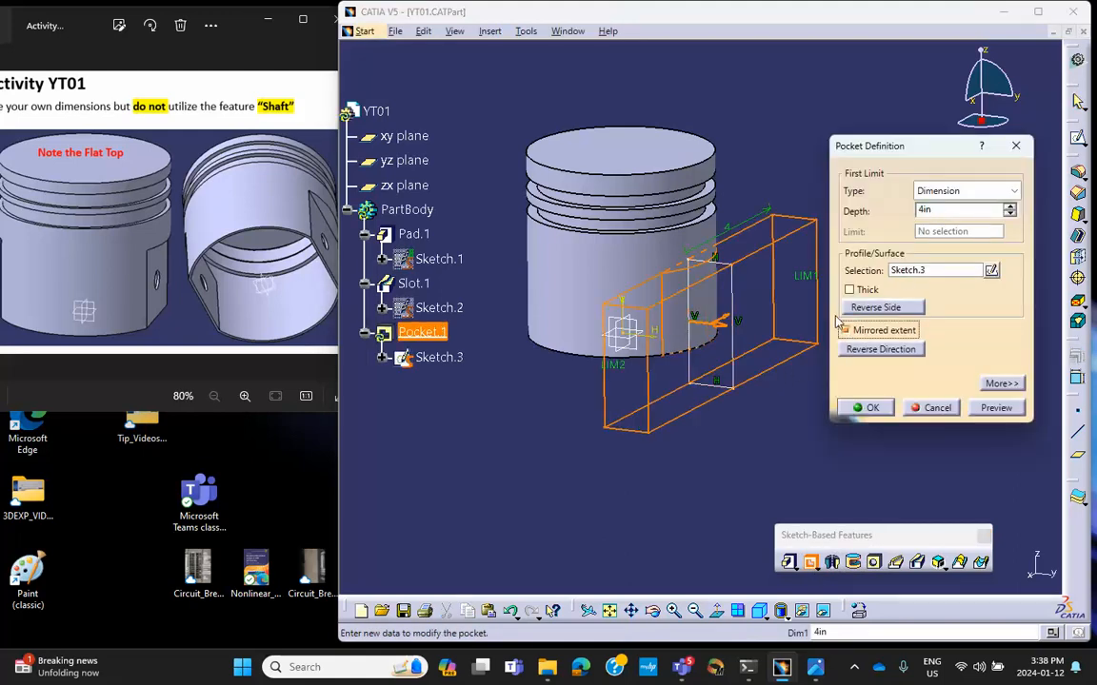
left_click(869, 408)
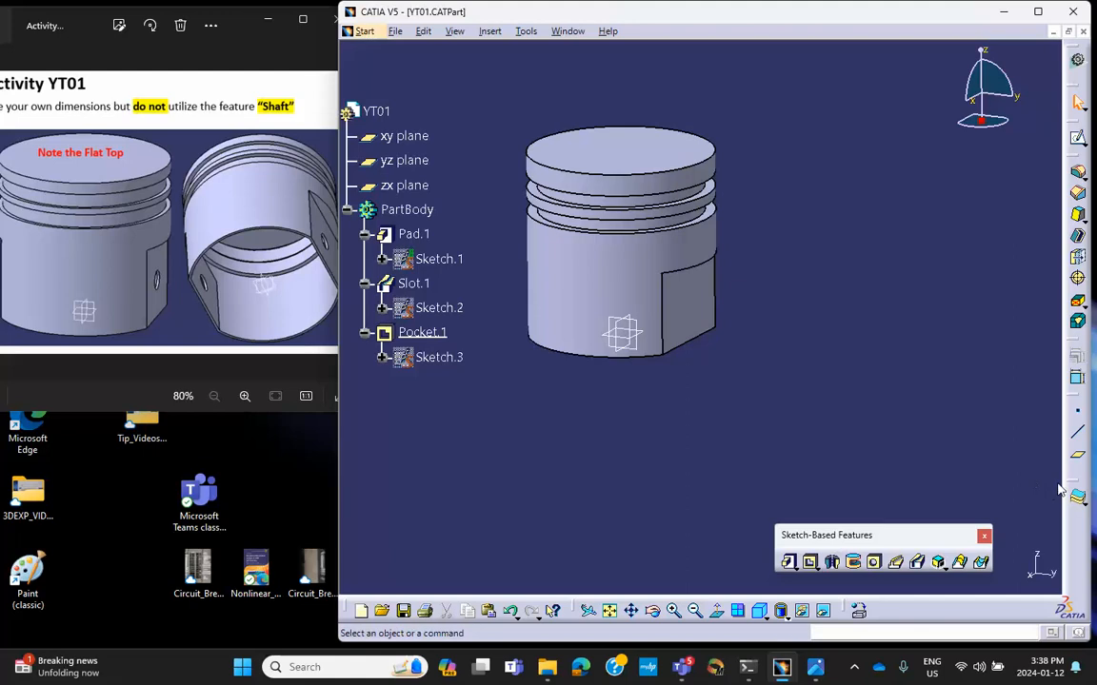
- Undock the Surface-Based Features and Dress-Up Features toolbars and place them floating beside the model
left_click_drag(1070, 491, 983, 448)
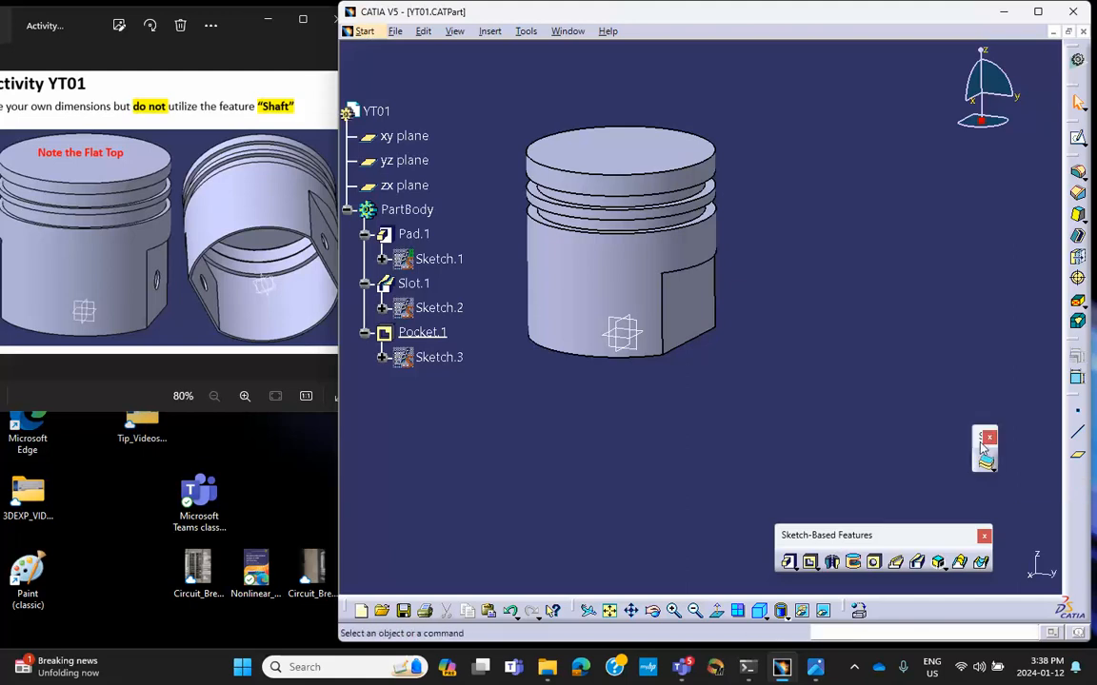
left_click_drag(1075, 164, 942, 220)
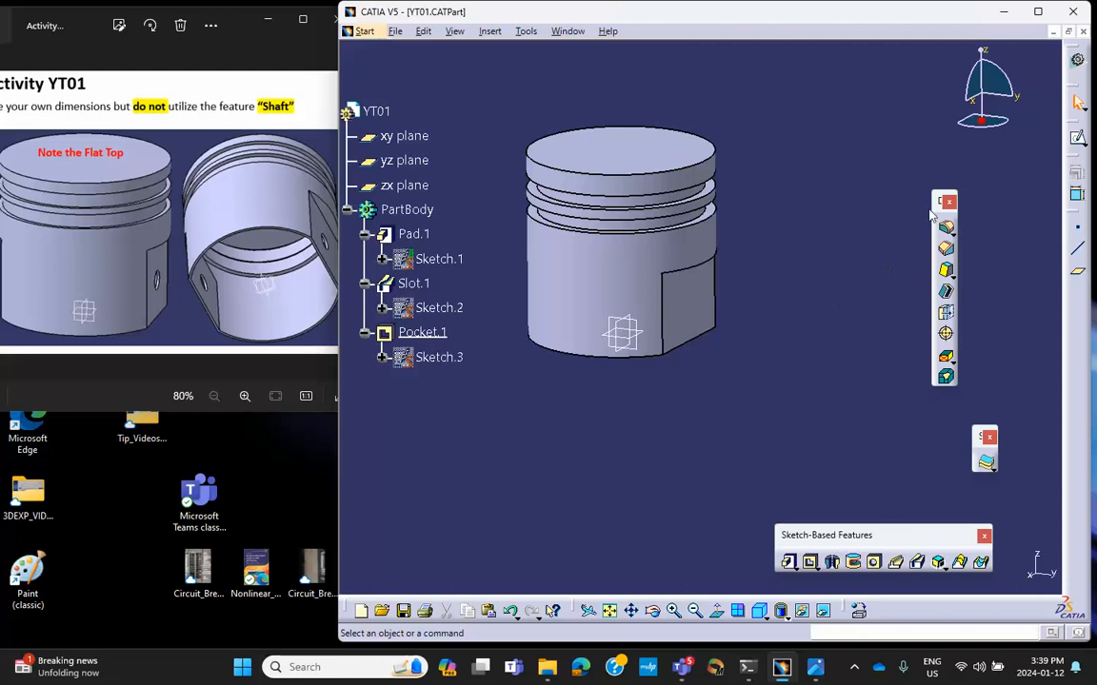
left_click_drag(941, 205, 997, 202)
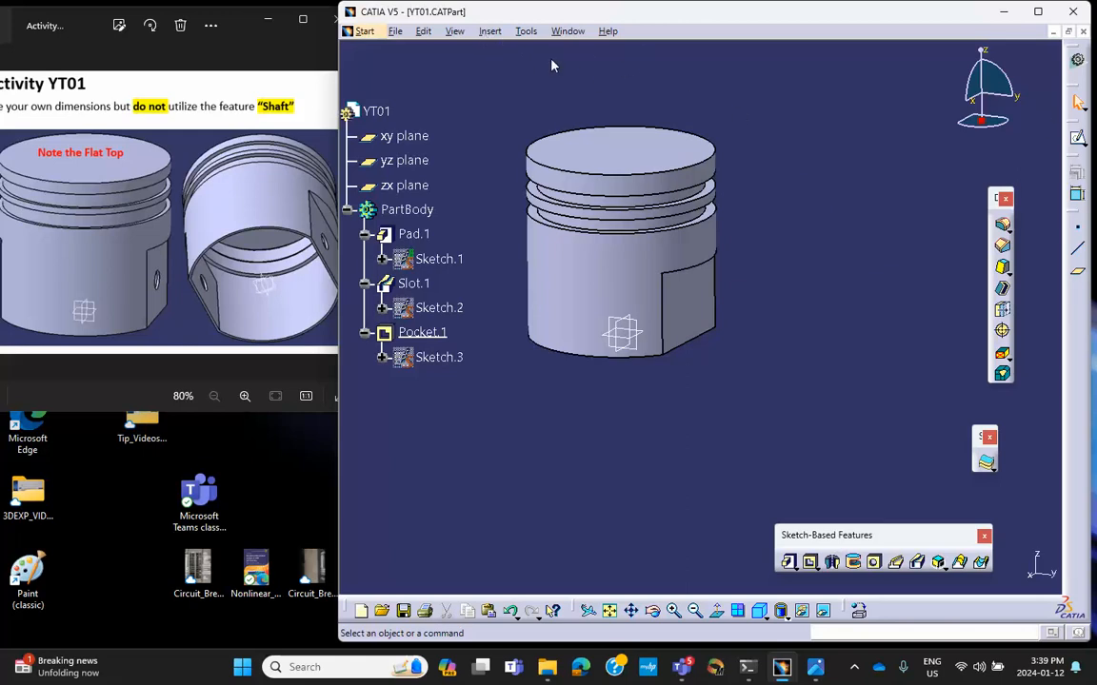
- Show the Transformation Features toolbar and place it floating near the piston
left_click(456, 31)
mouse_move(481, 55)
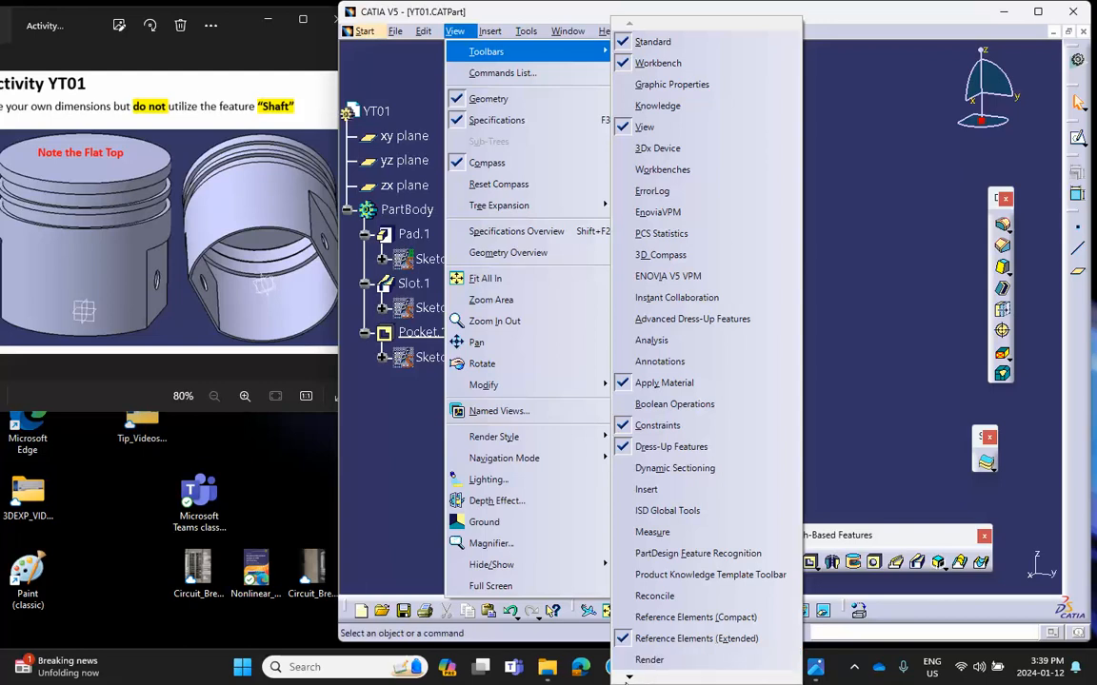
mouse_move(628, 678)
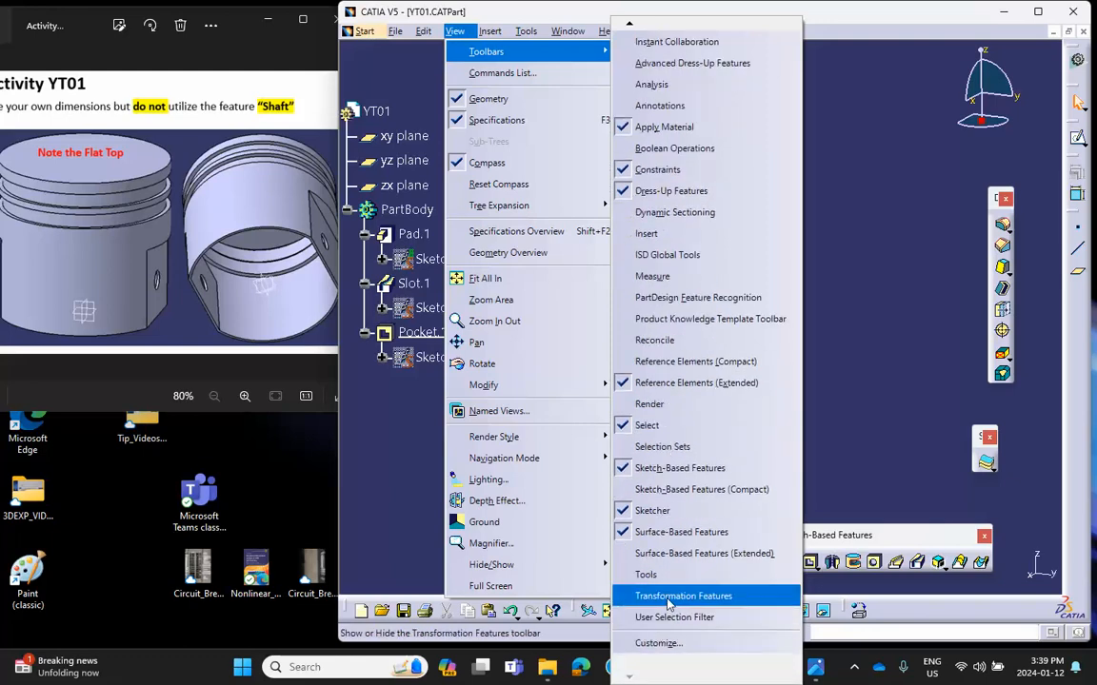
left_click(668, 596)
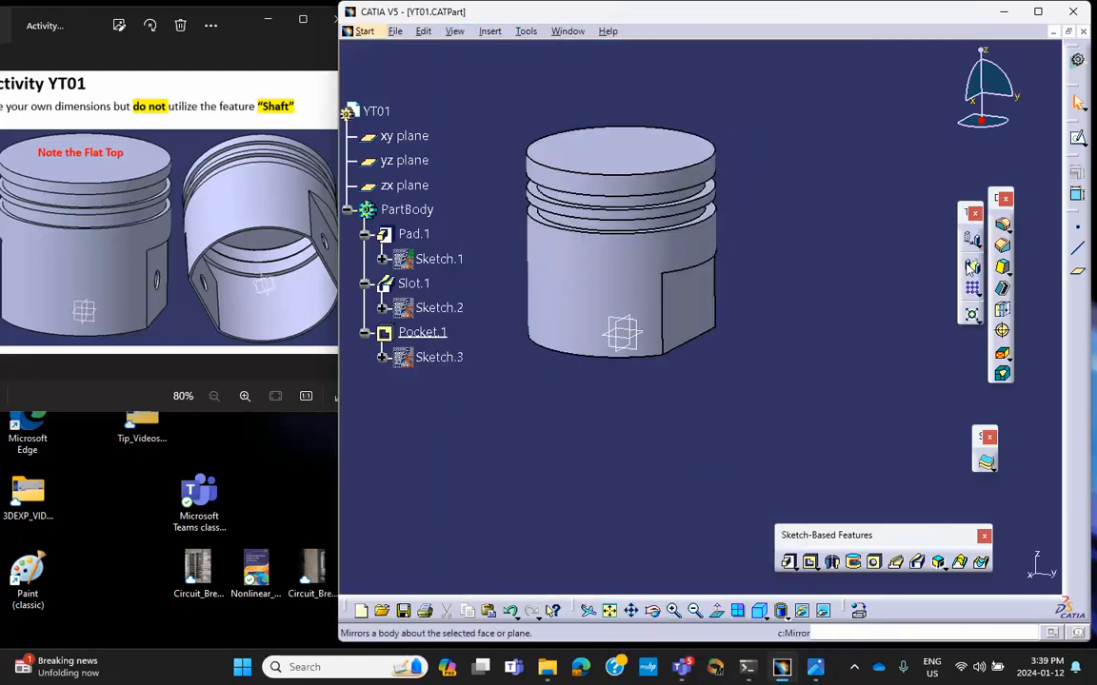
left_click_drag(968, 218, 828, 195)
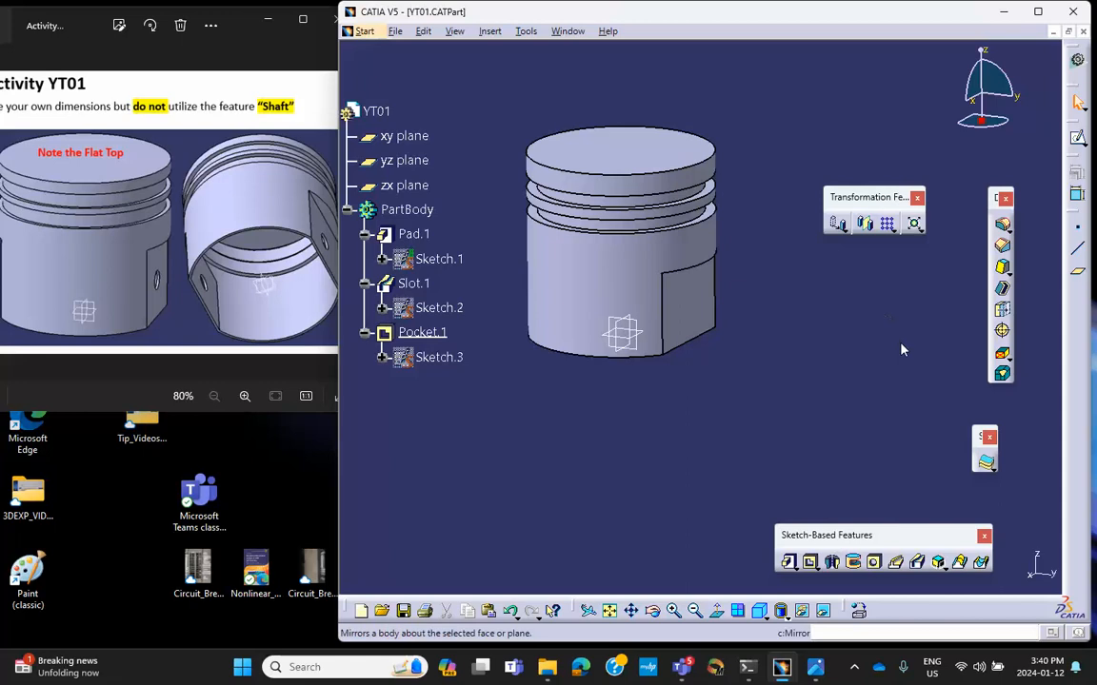
- Mirror the side pocket about the zx plane to create the flat on the opposite side
left_click(865, 225)
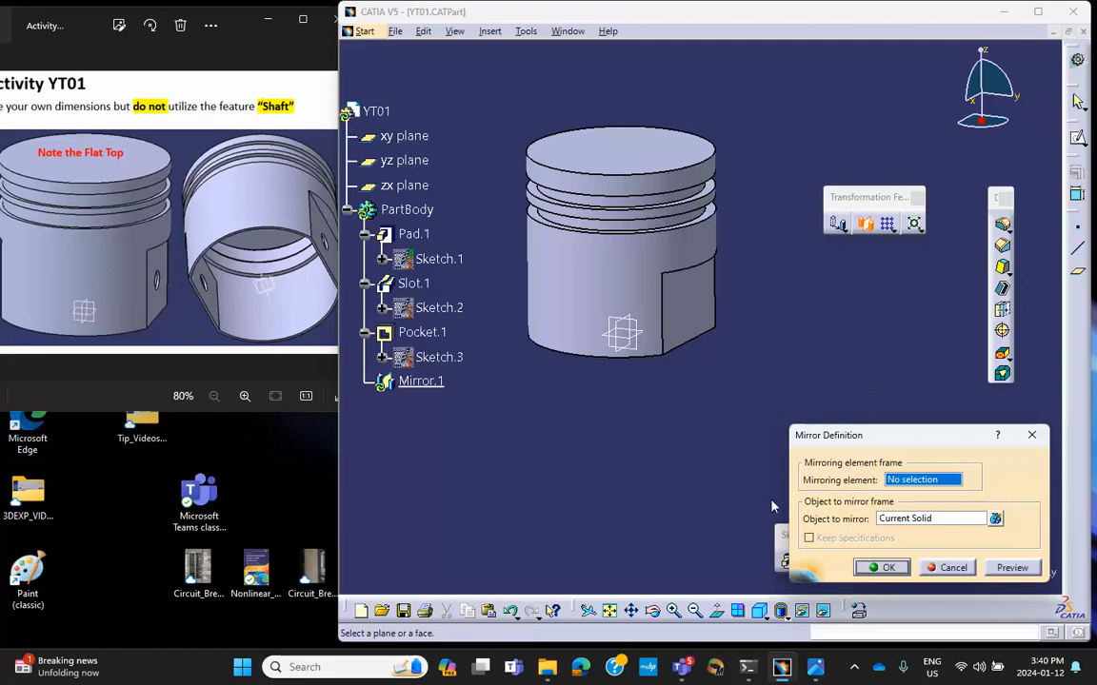
left_click(421, 332)
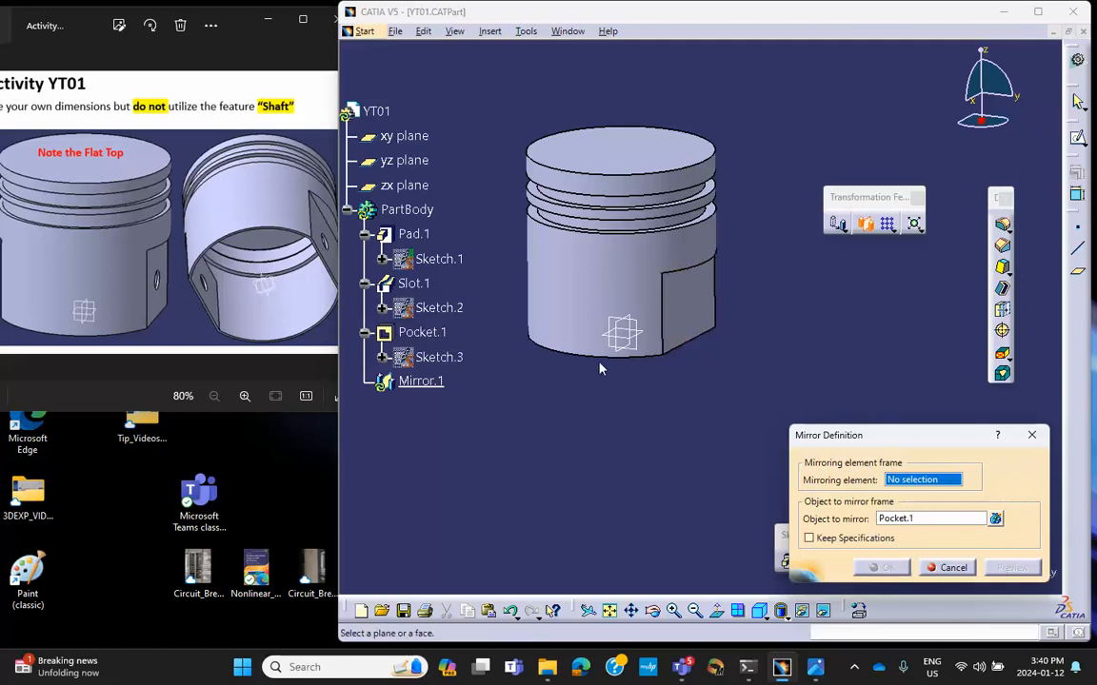
left_click(620, 333)
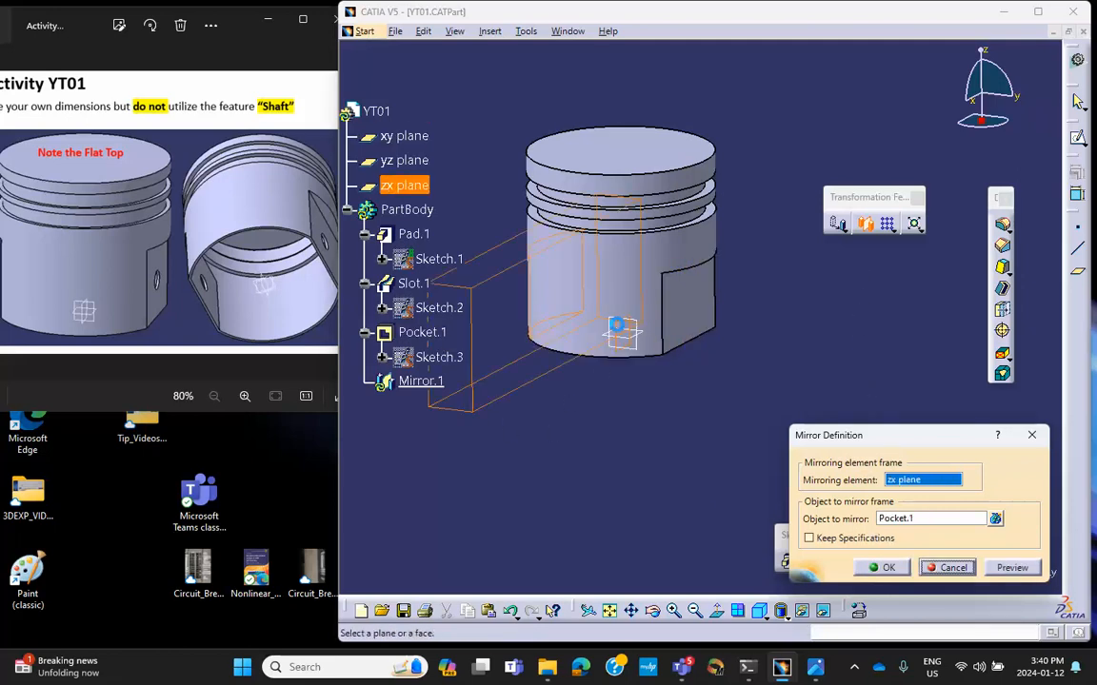
left_click(885, 569)
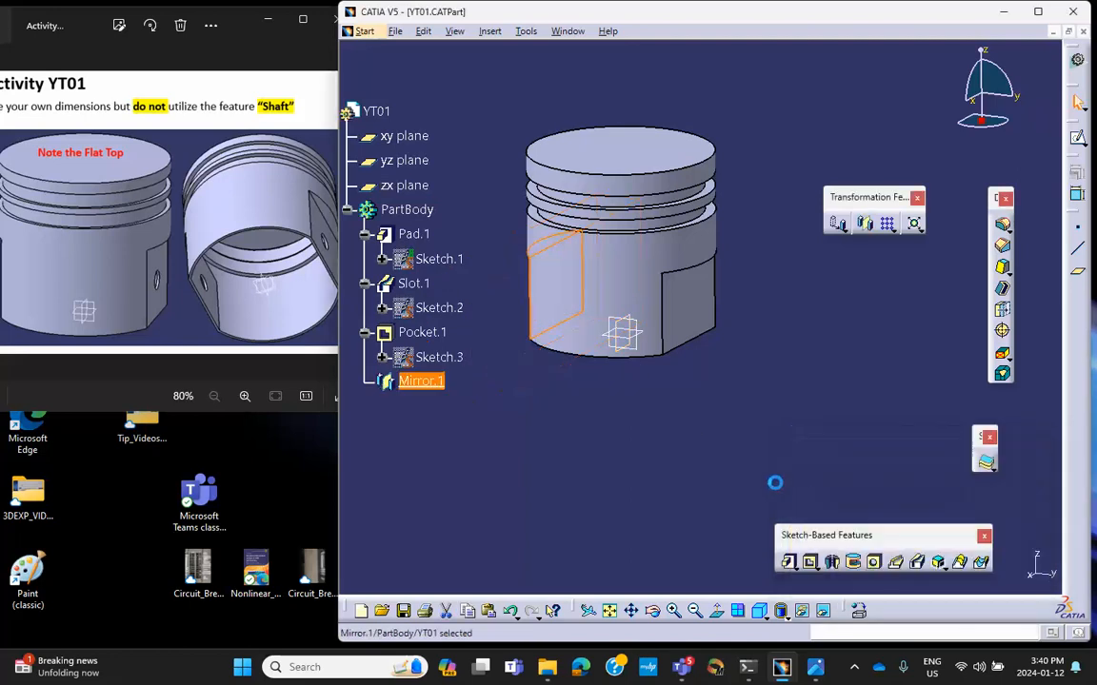
middle_click_drag(595, 429, 582, 403)
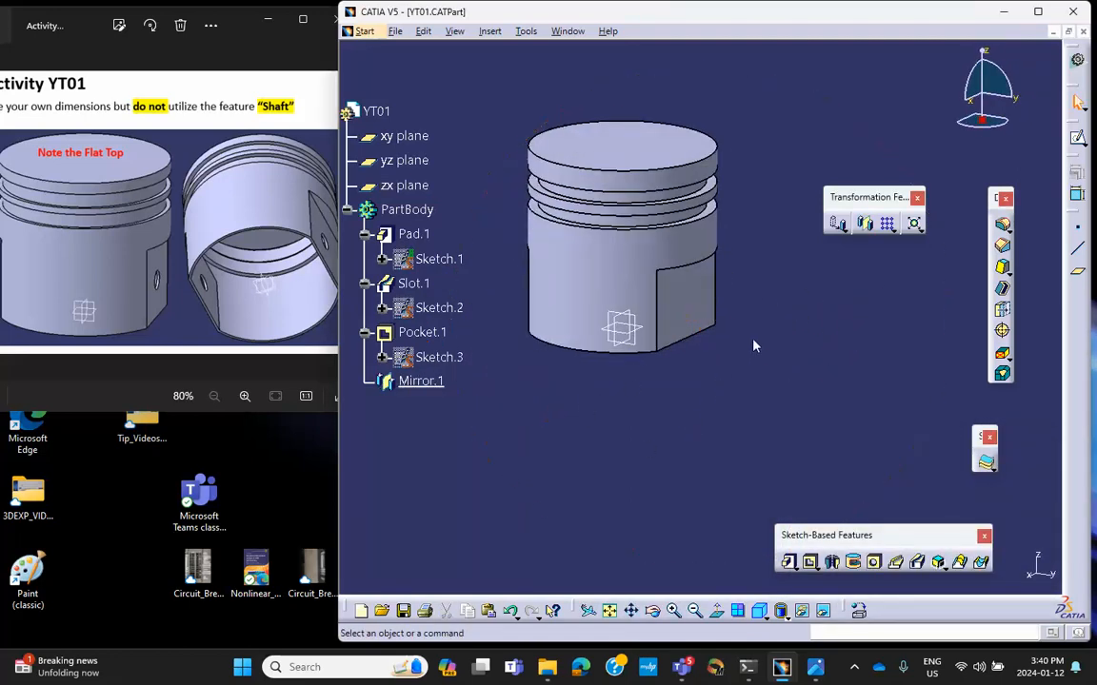
- Start a sketch on the flat side face and draw a small circle above the origin on the vertical axis
left_click(1076, 138)
middle_click_drag(777, 295, 725, 191)
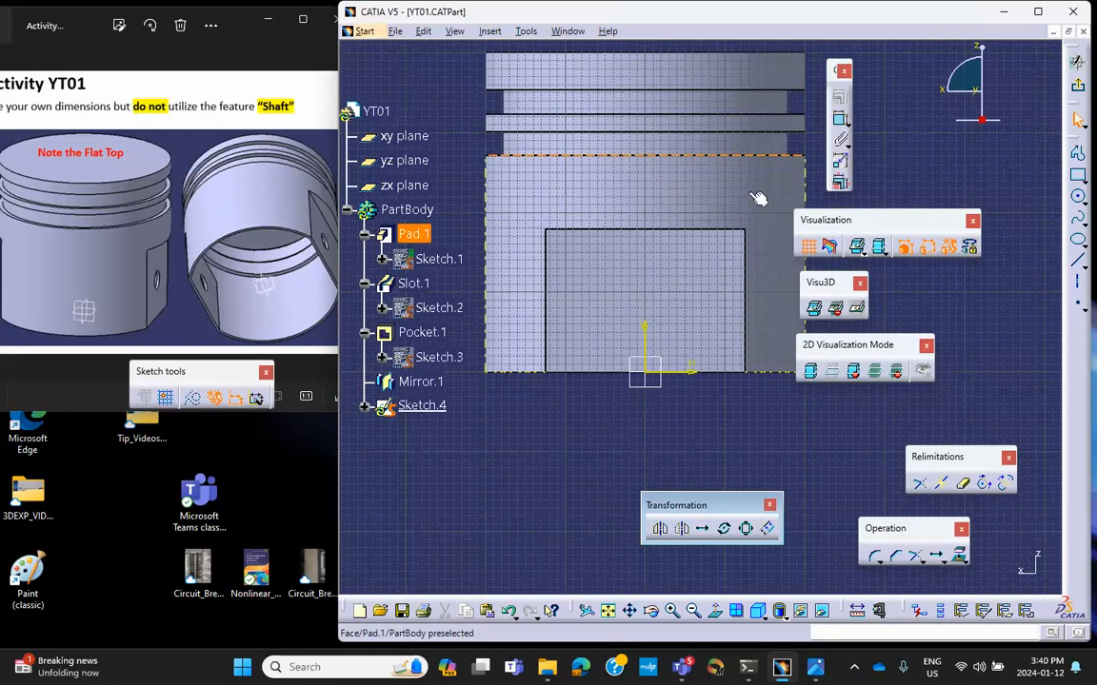
left_click(1077, 196)
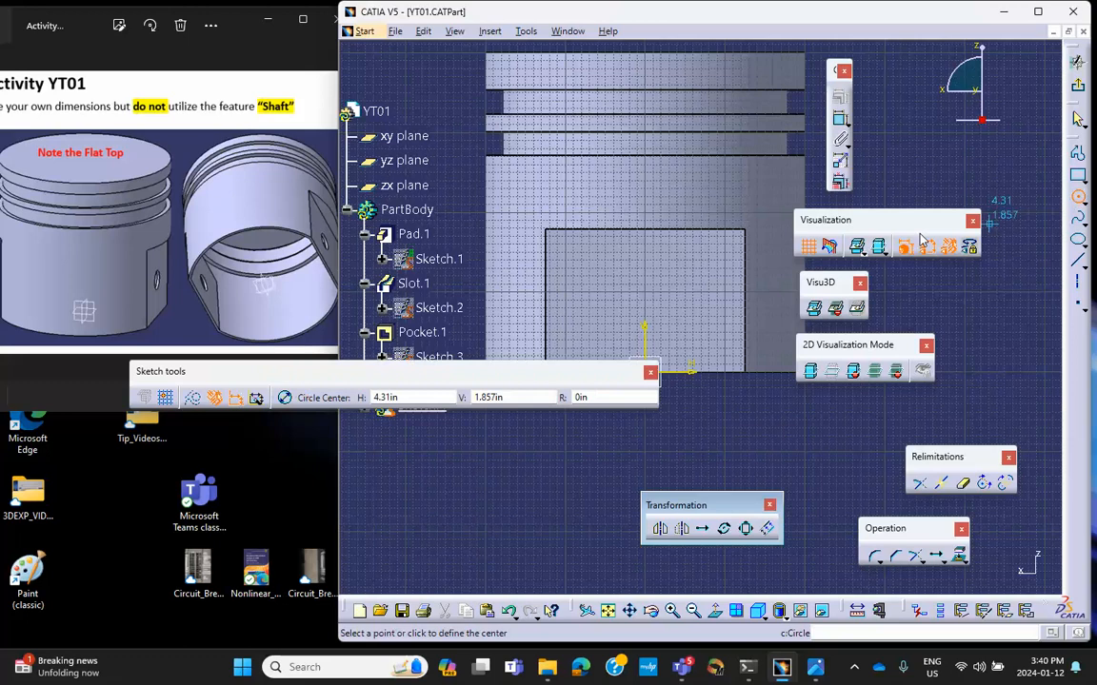
left_click(648, 276)
left_click(662, 288)
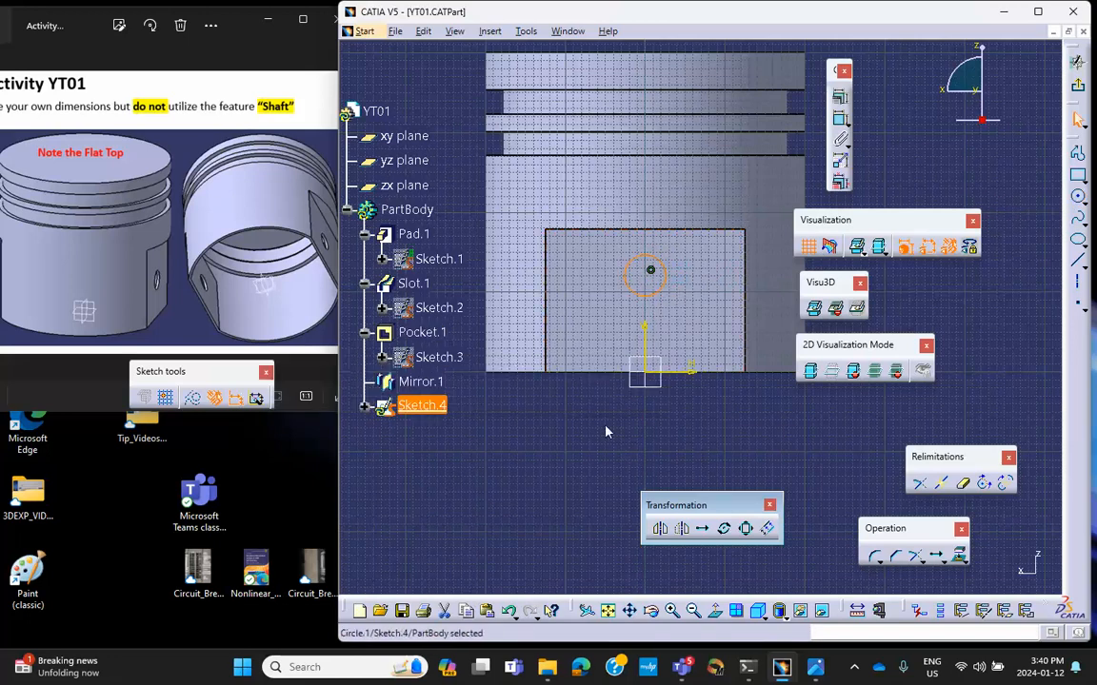
- Constrain the circle's centre as an equidistant point between the flat face's upper and lower edges
middle_click_drag(607, 431, 609, 370)
middle_click_drag(647, 324, 700, 333)
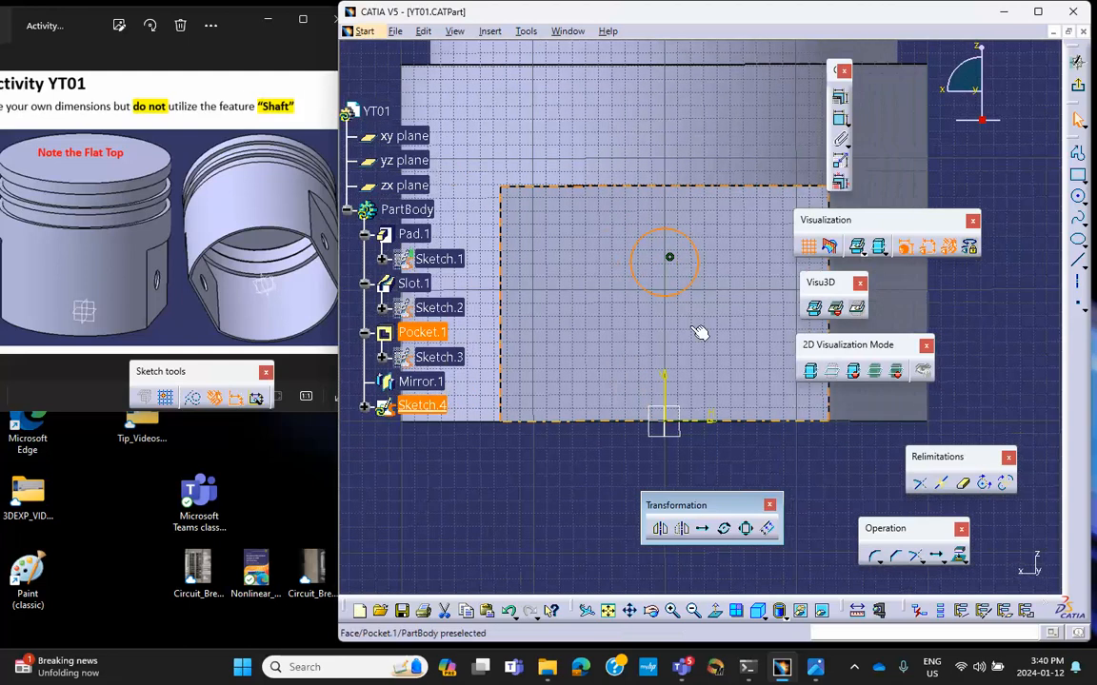
left_click(600, 484)
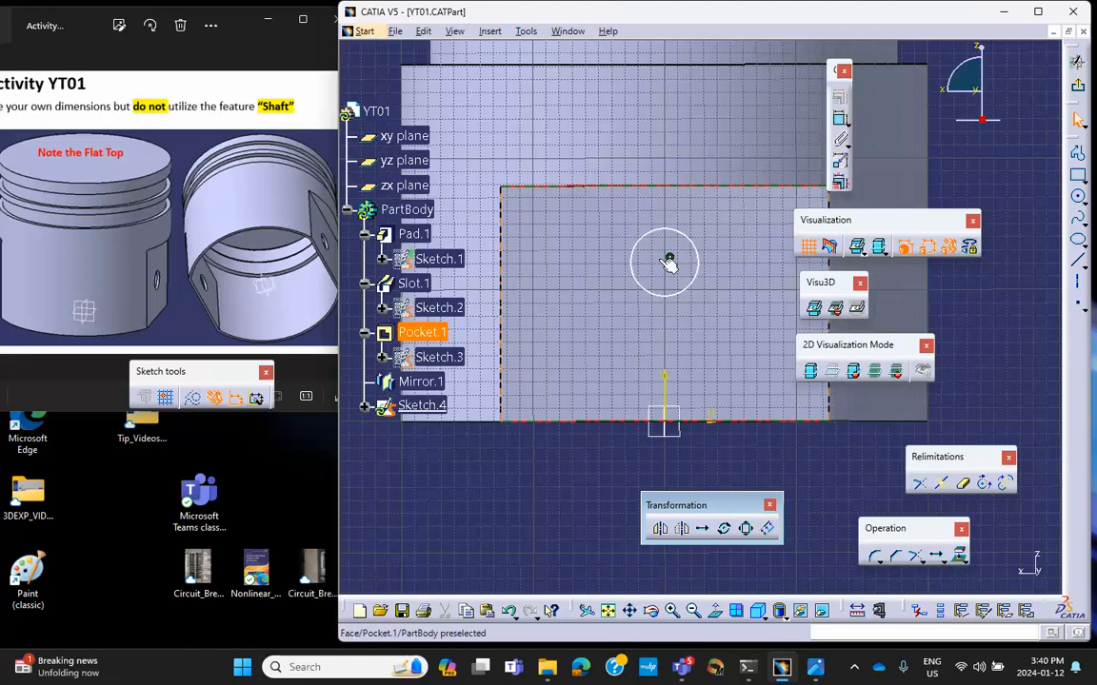
left_click(840, 96)
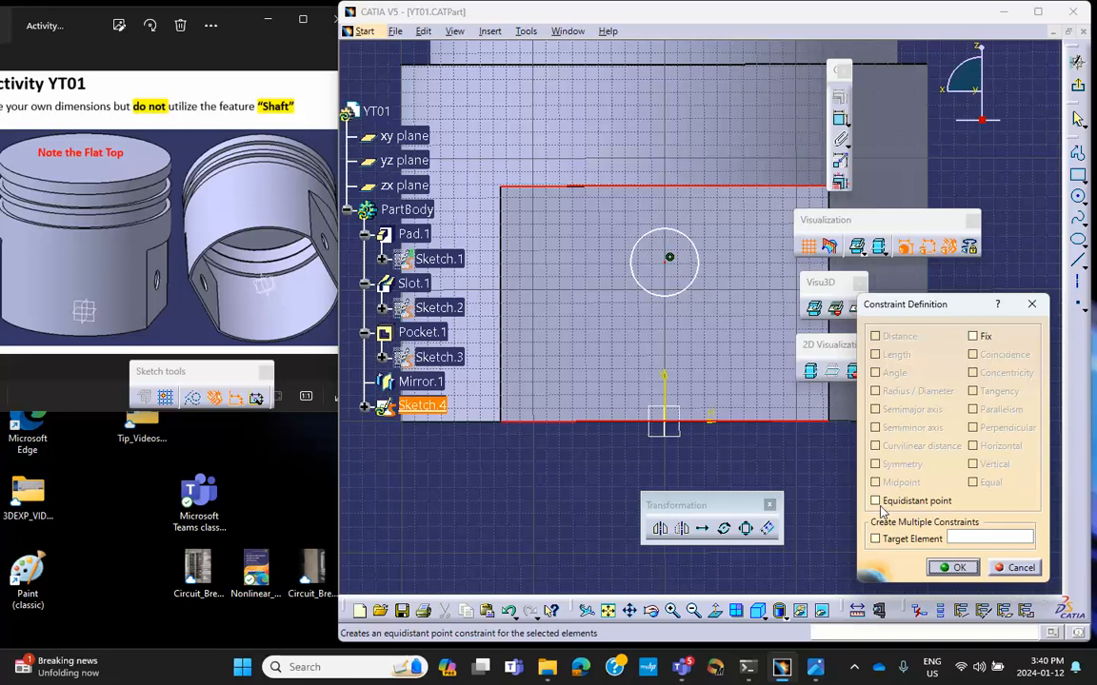
left_click(876, 502)
key("Return")
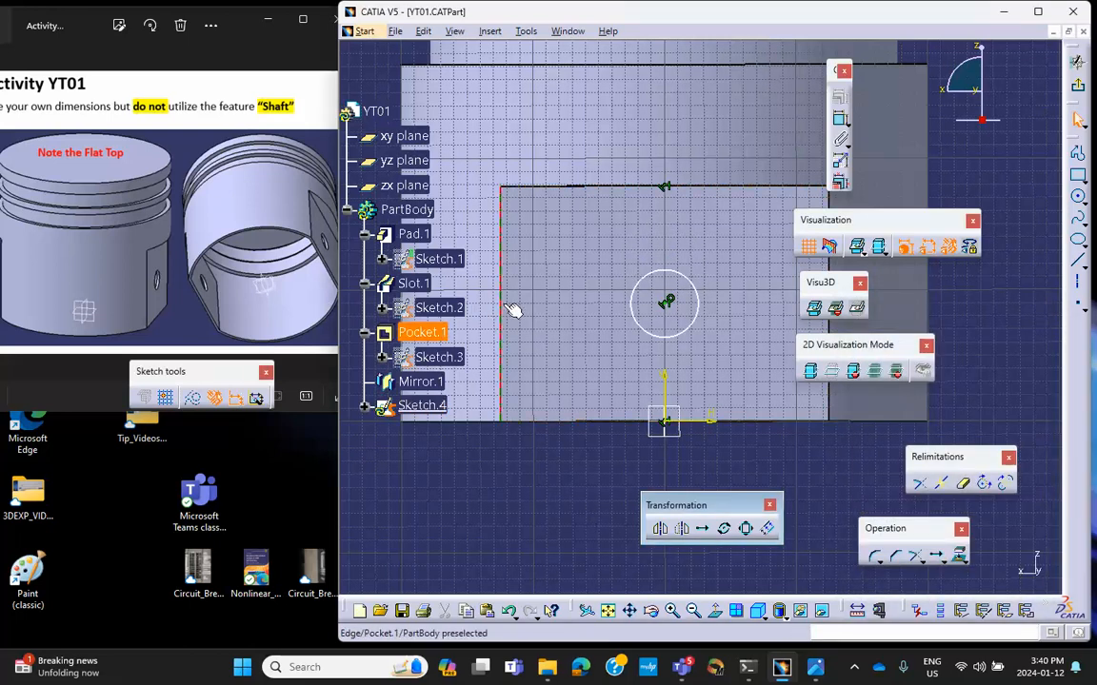
- Exit the circle sketch and cut it as a 4 in deep pocket to form the pin hole through both side flats
middle_click_drag(698, 373, 607, 339)
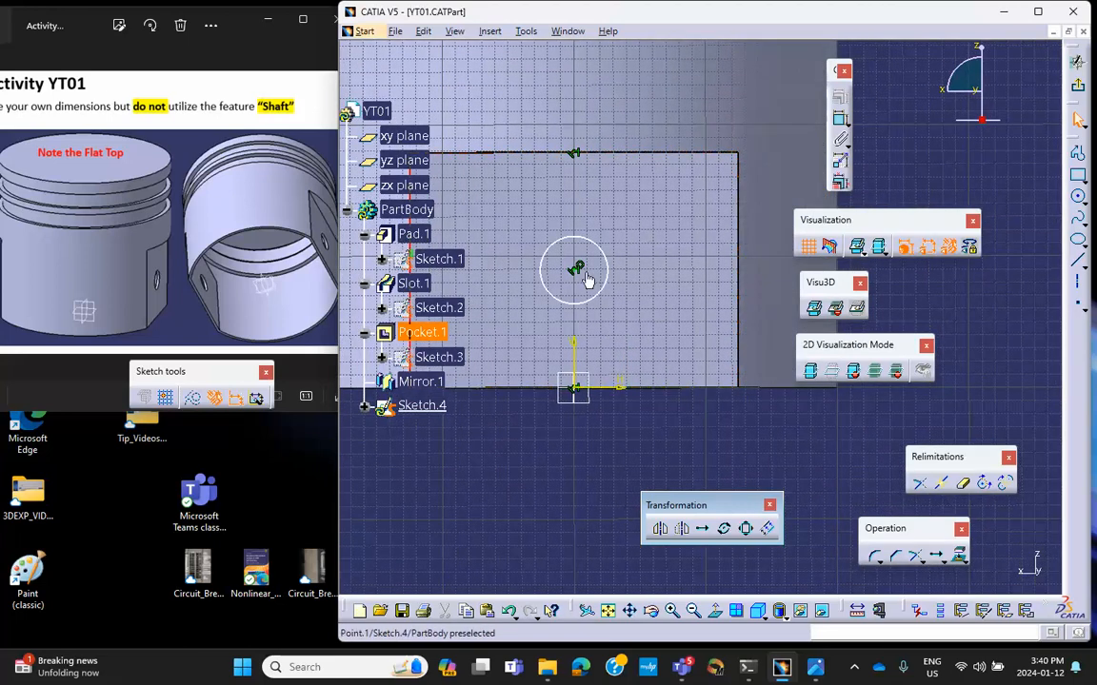
left_click(523, 221)
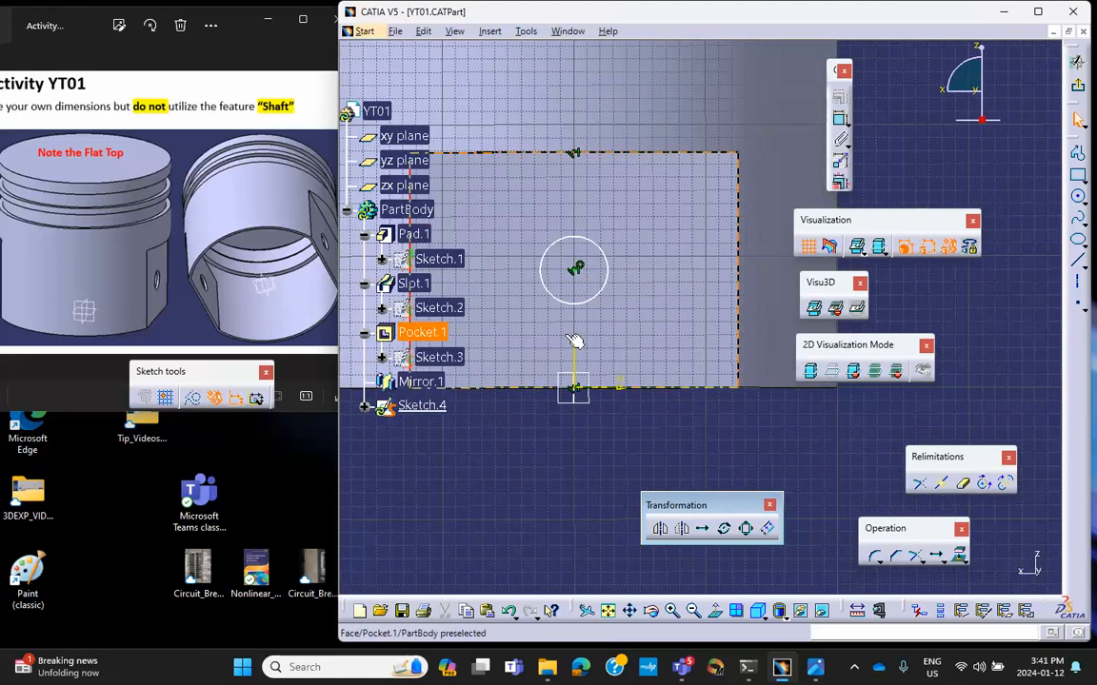
mouse_move(554, 401)
middle_mouse_down()
mouse_move(544, 340)
mouse_move(657, 315)
middle_mouse_up()
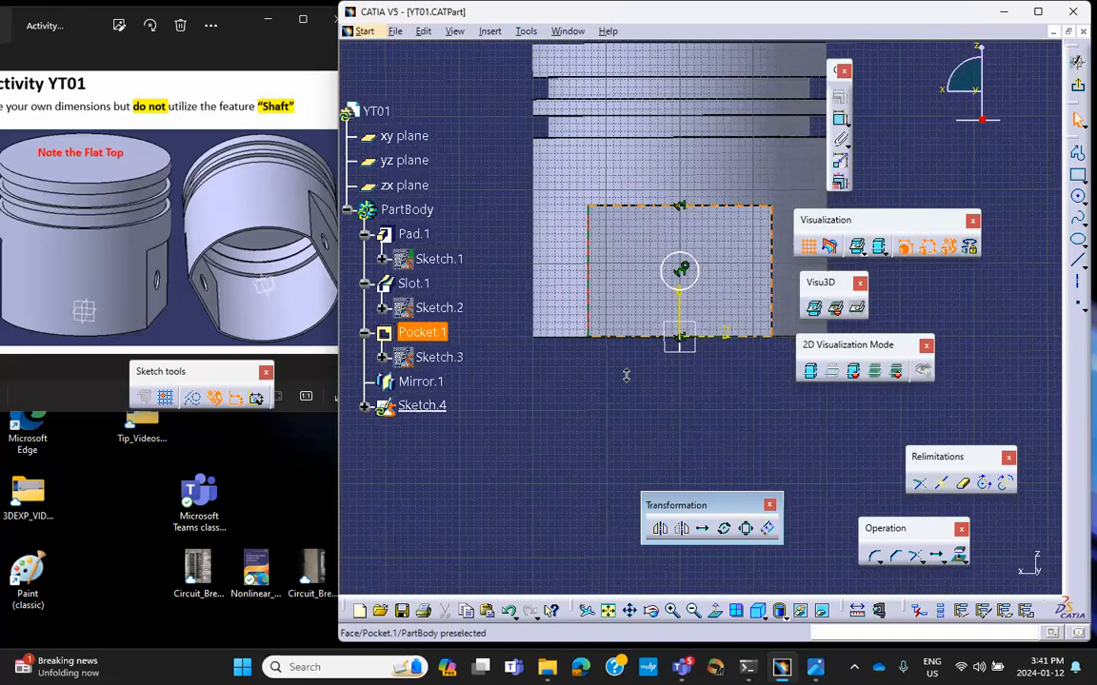
left_click(1077, 60)
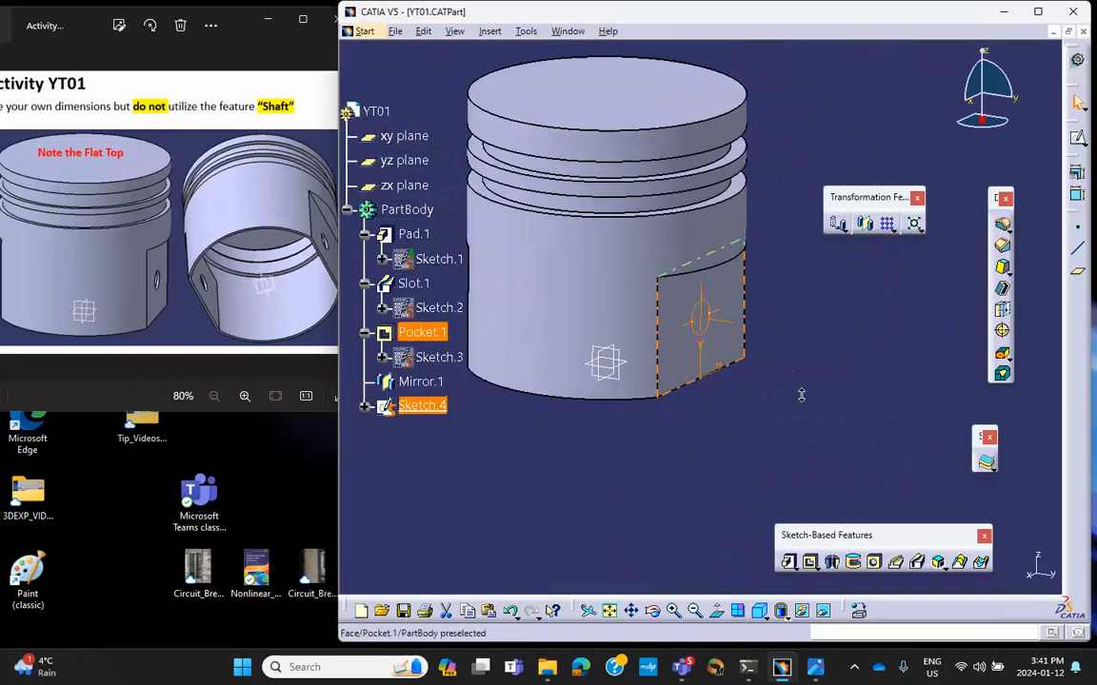
middle_click_drag(784, 385, 850, 379)
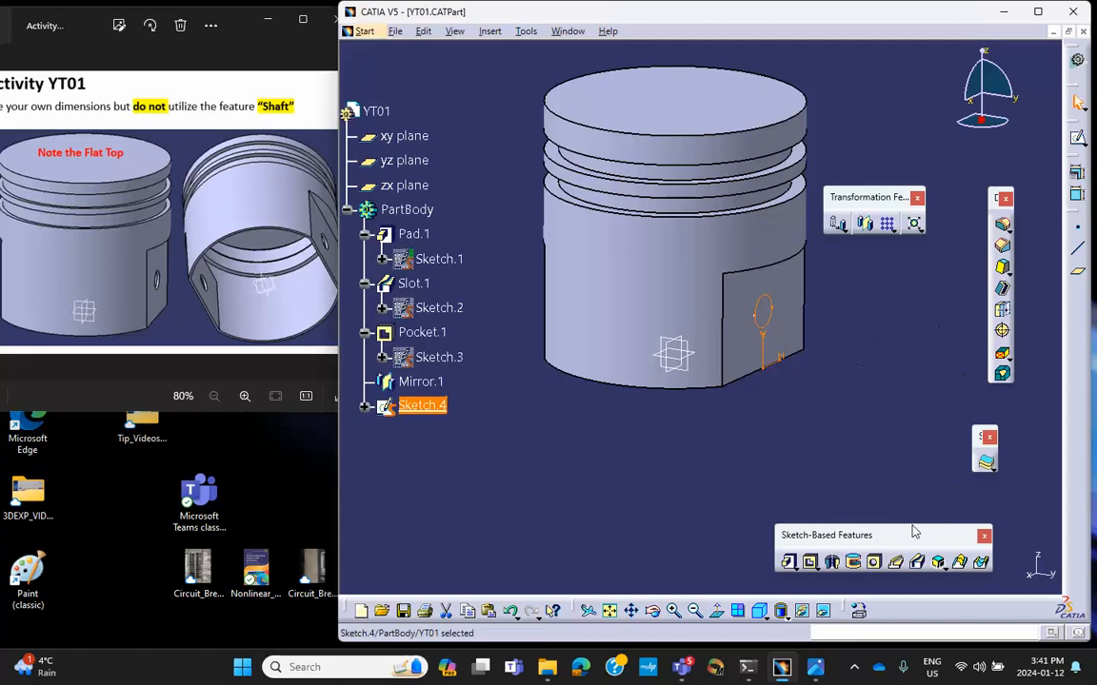
left_click(810, 562)
middle_click_drag(611, 411, 747, 360)
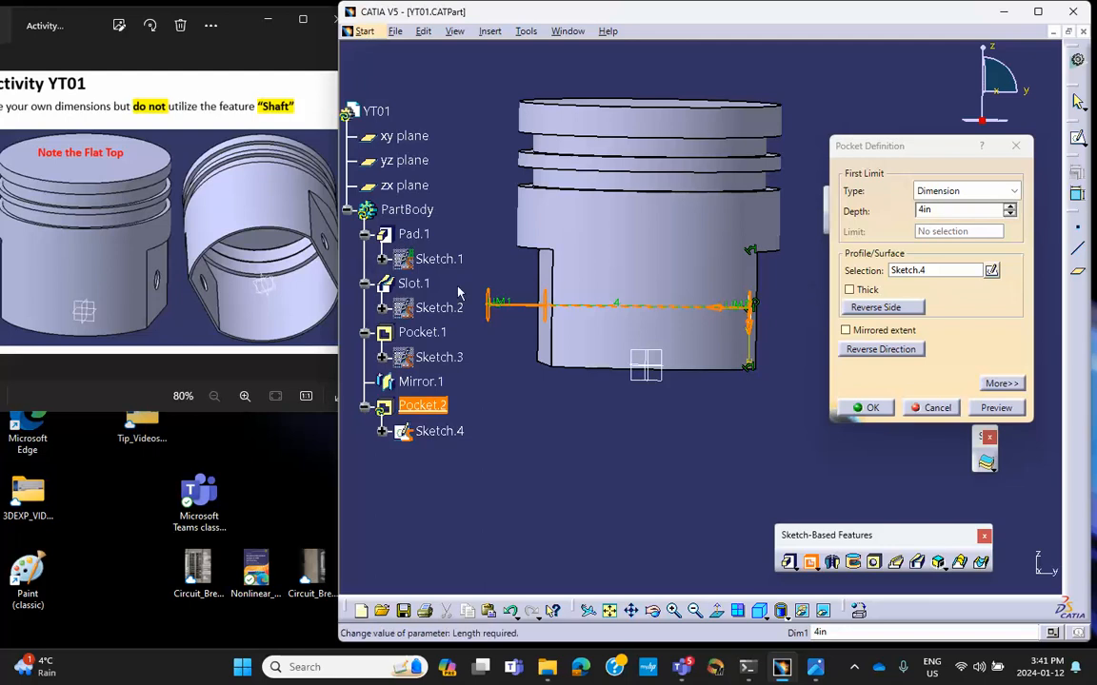
left_click(865, 407)
middle_click_drag(819, 391, 694, 260)
scroll(528, 289, "down", 2)
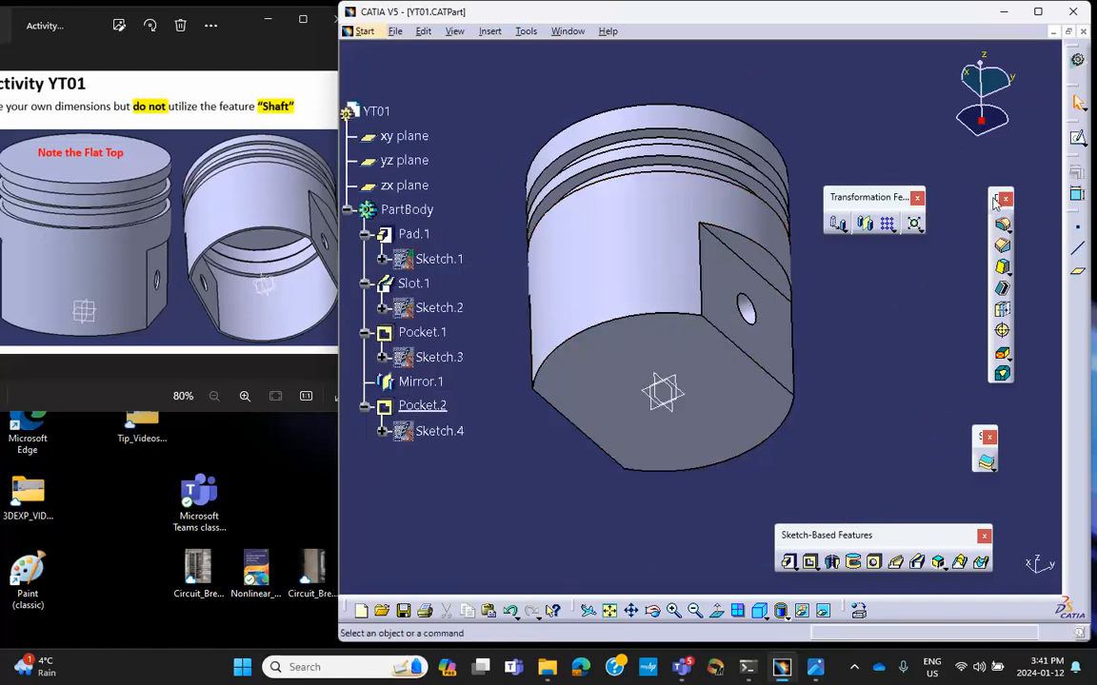
- Float the Dress-Up Features toolbar and shell the piston with 0.039 in inside thickness, removing the bottom face and the pin hole's face
left_click_drag(996, 199, 799, 98)
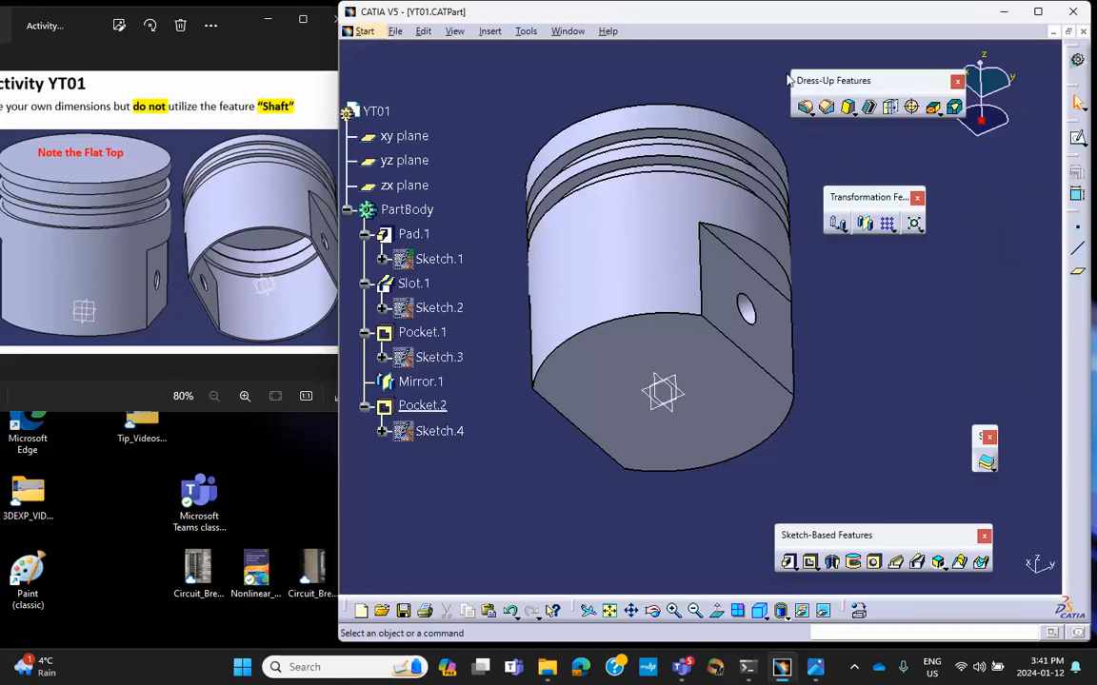
left_click(869, 108)
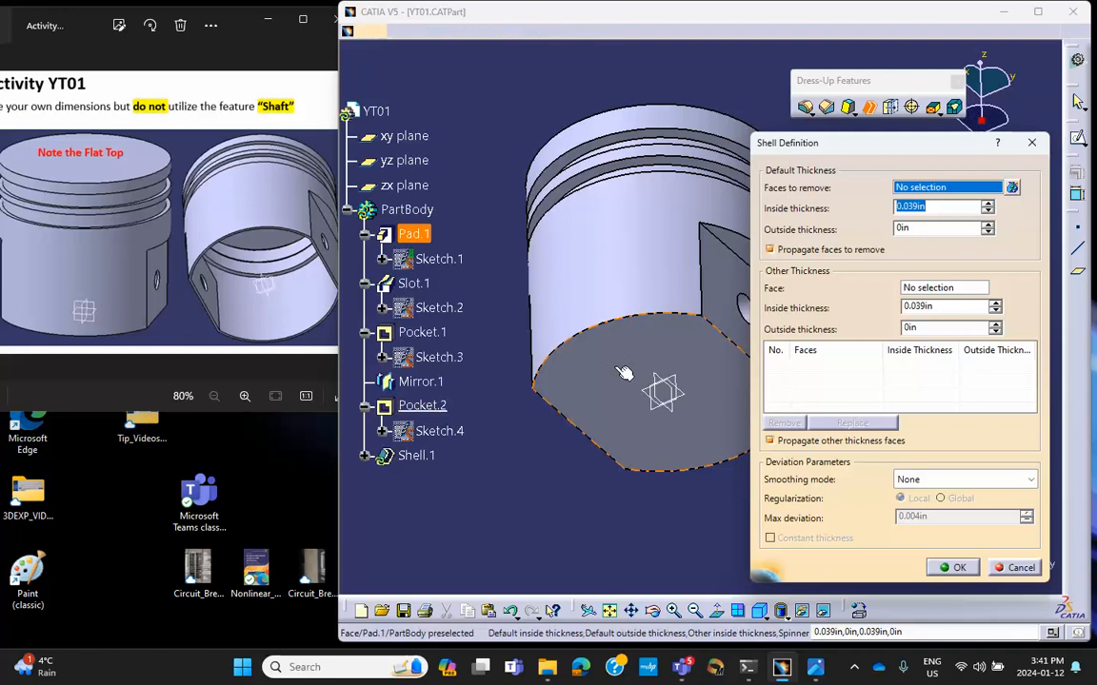
left_click(560, 335)
middle_click_drag(694, 276, 687, 368)
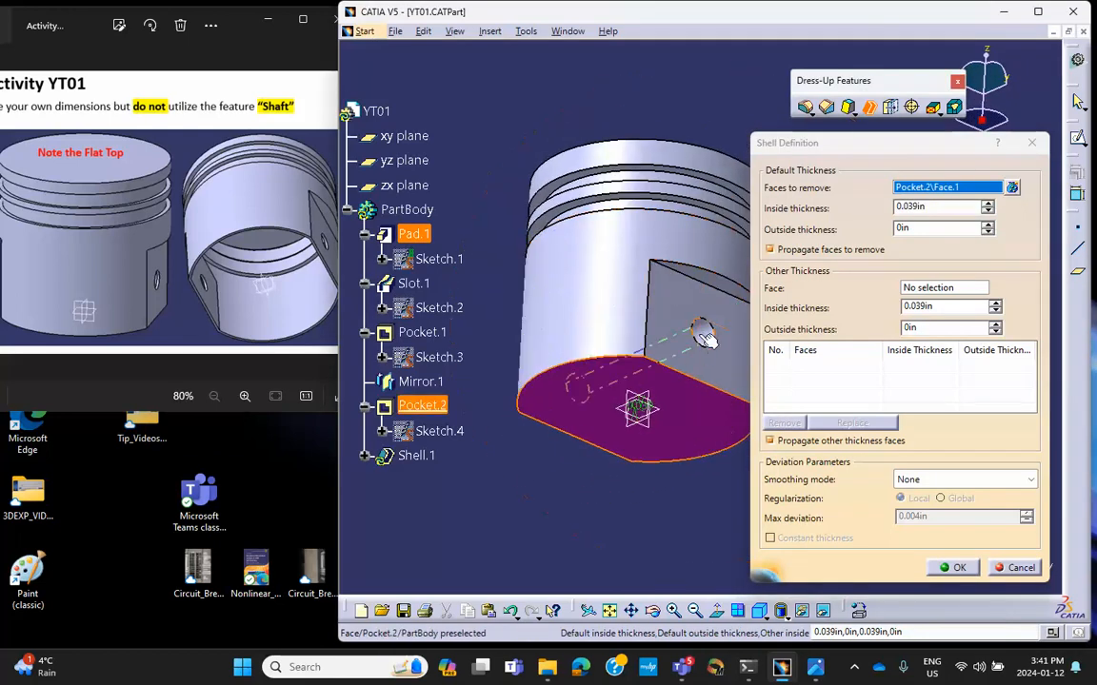
left_click(704, 332)
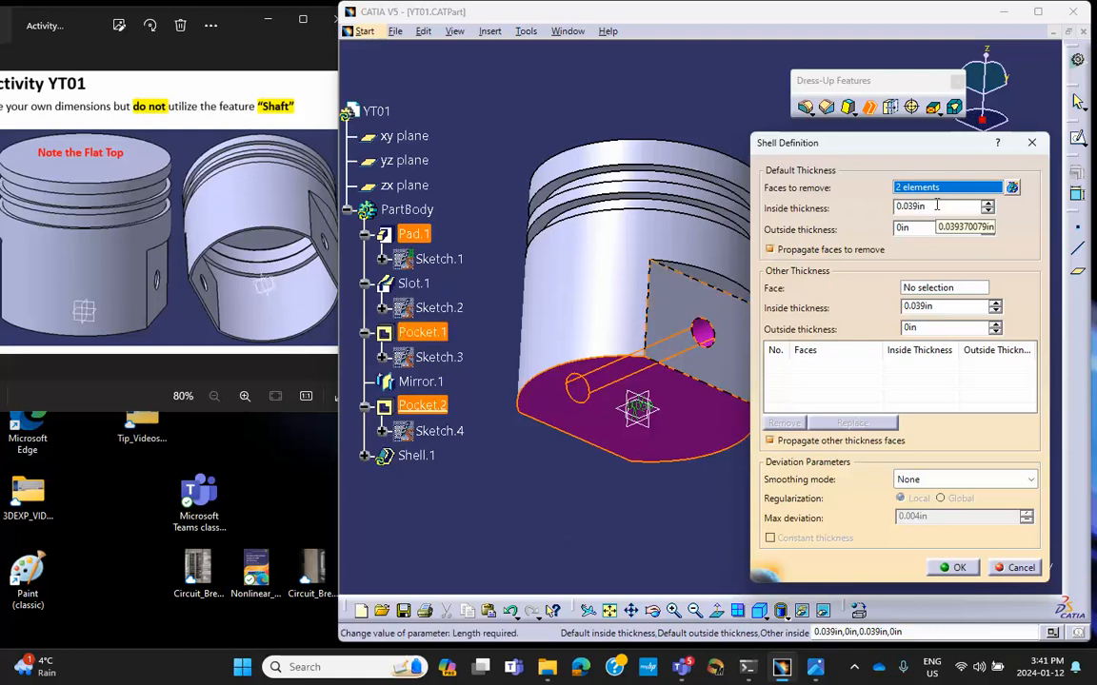
double_click(937, 204)
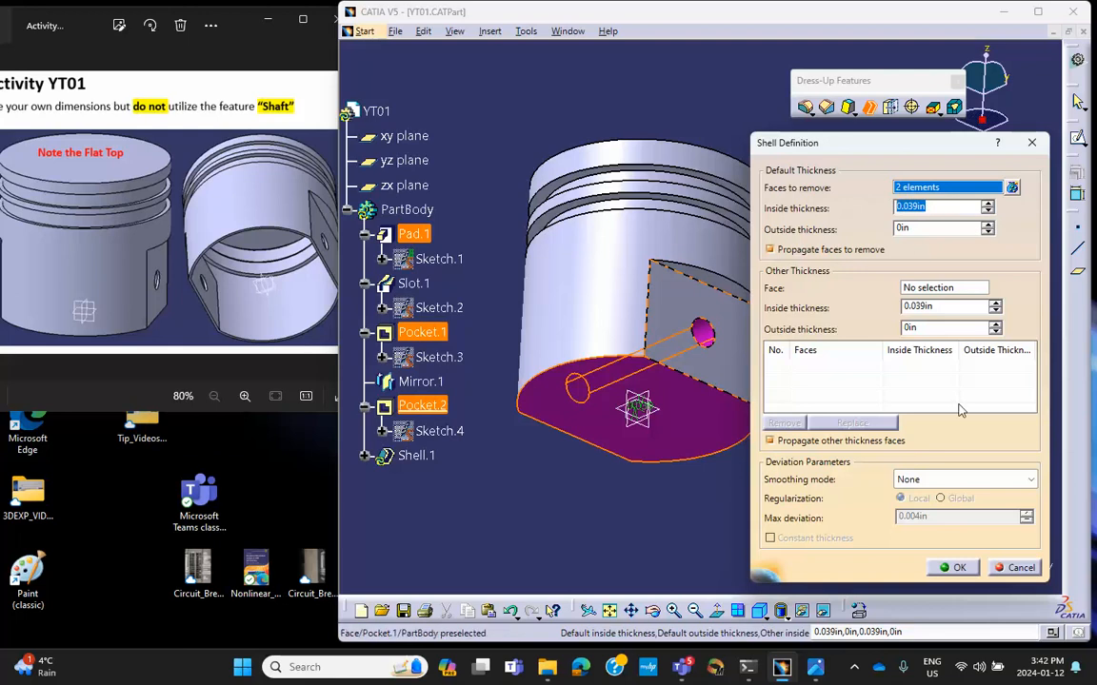
left_click(954, 567)
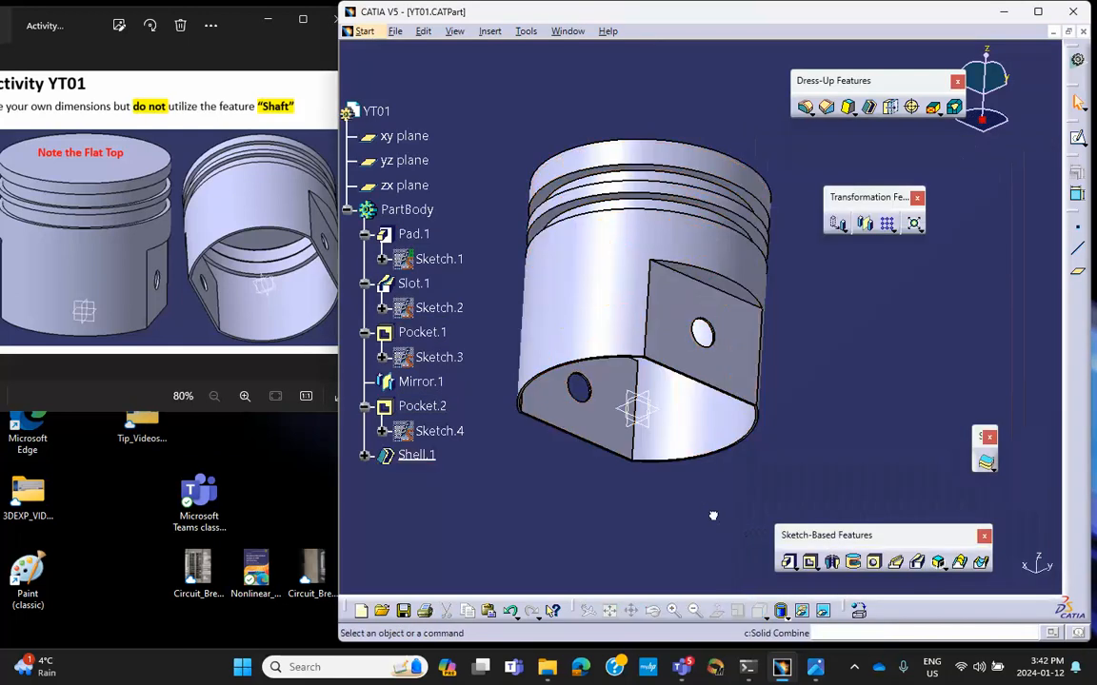
middle_click_drag(710, 507, 425, 437)
- Set the shell's inside thickness to 0.05 in and inspect the hollow piston
double_click(416, 455)
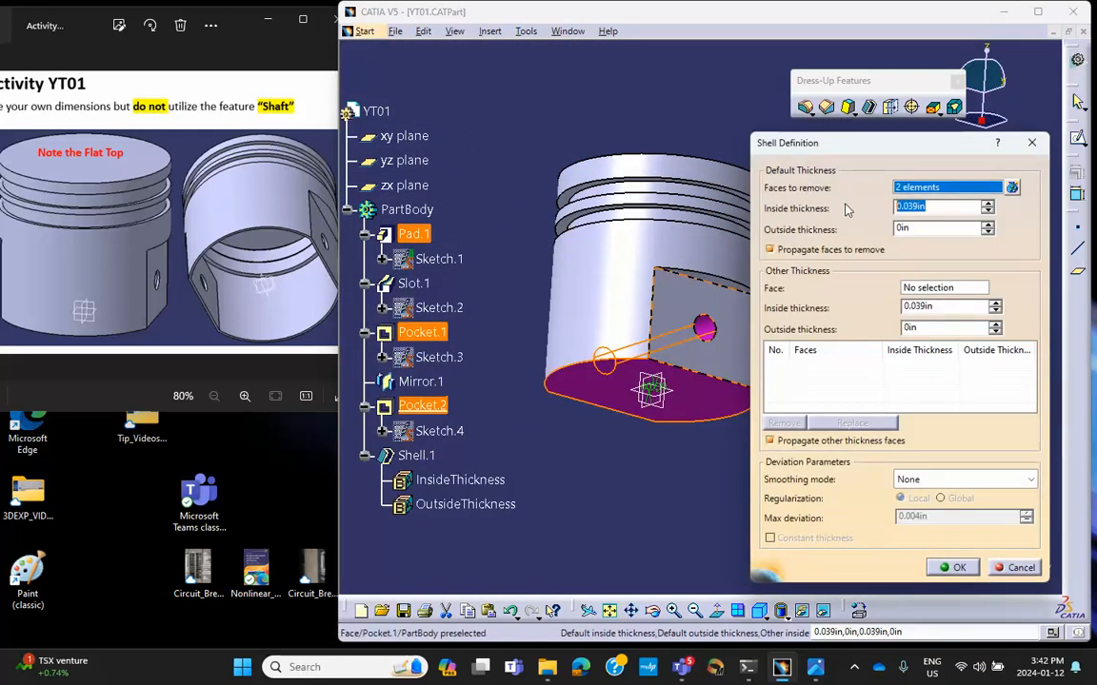
type(".05")
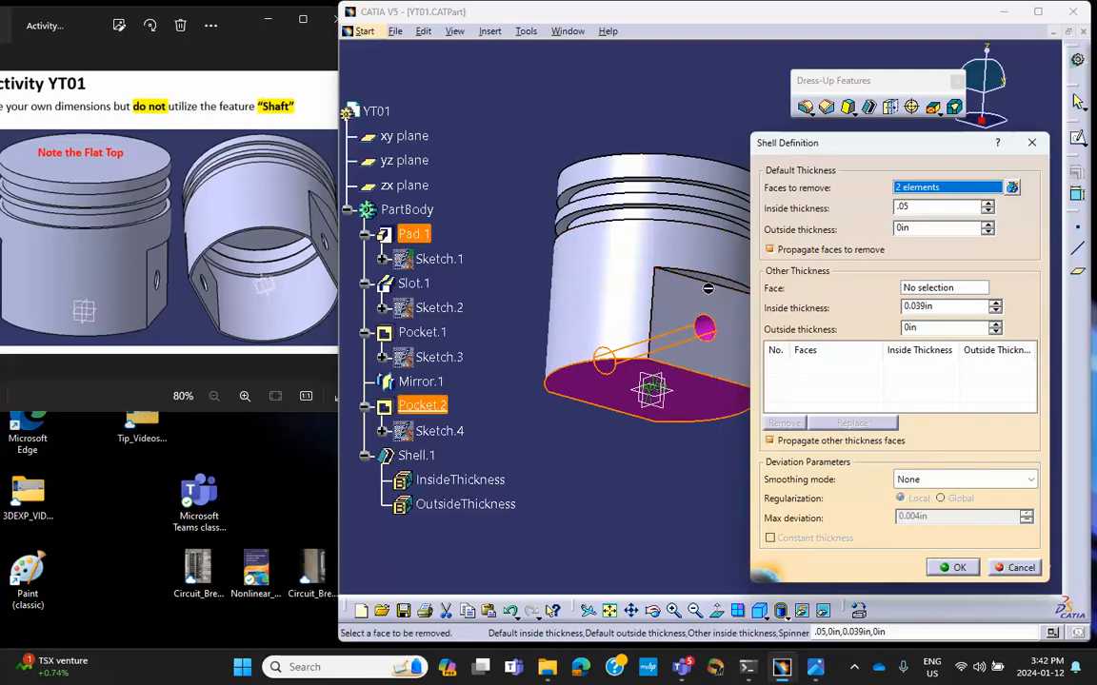
left_click(956, 568)
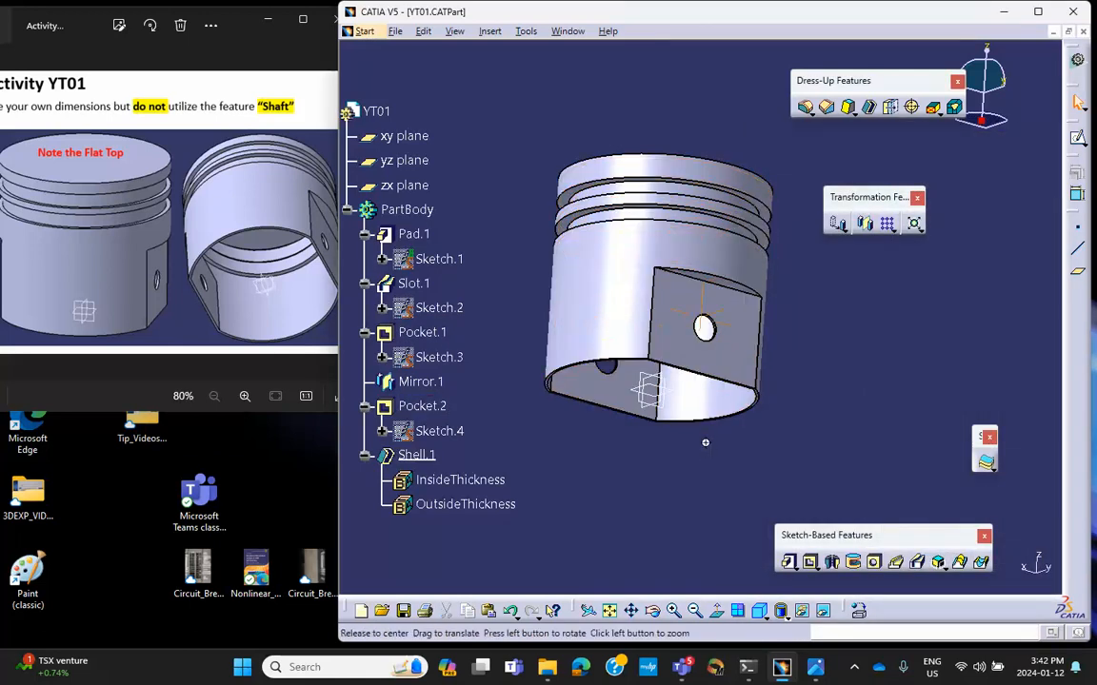
middle_click_drag(705, 443, 732, 489)
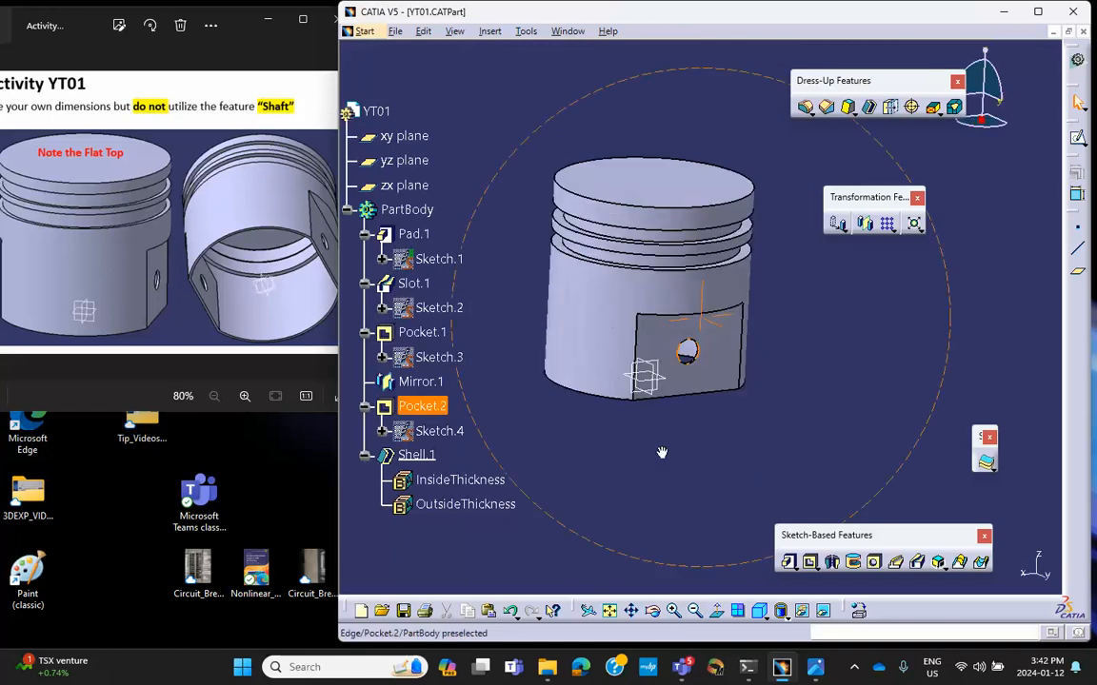
middle_click_drag(662, 453, 660, 440)
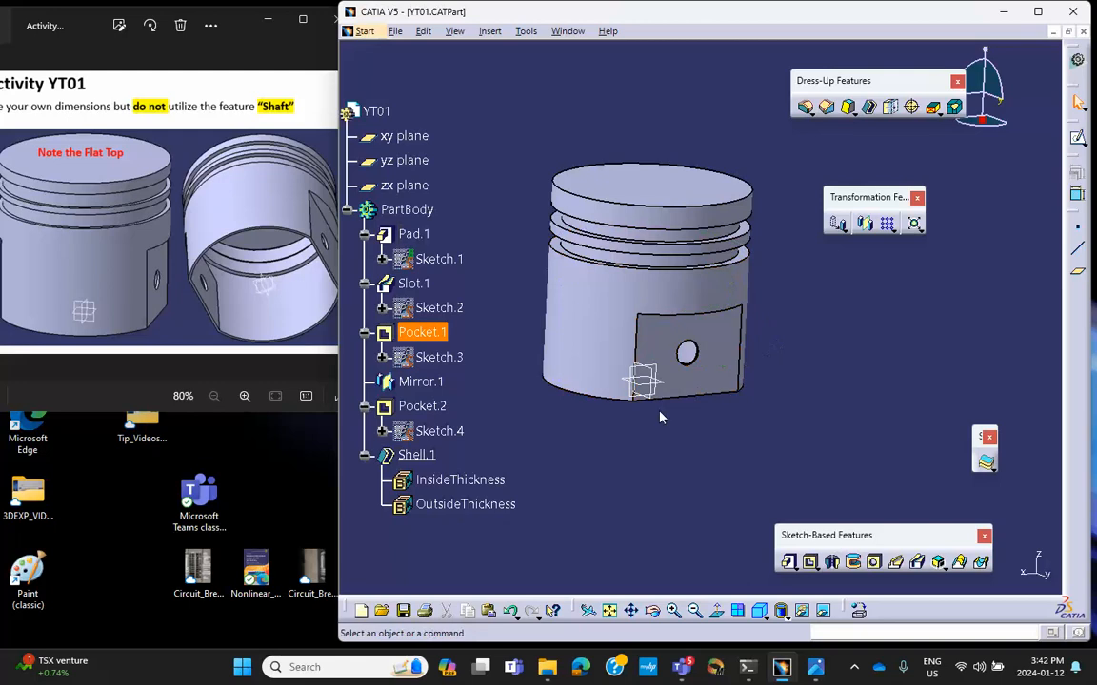
middle_click_drag(678, 436, 743, 409)
middle_click_drag(859, 392, 867, 405)
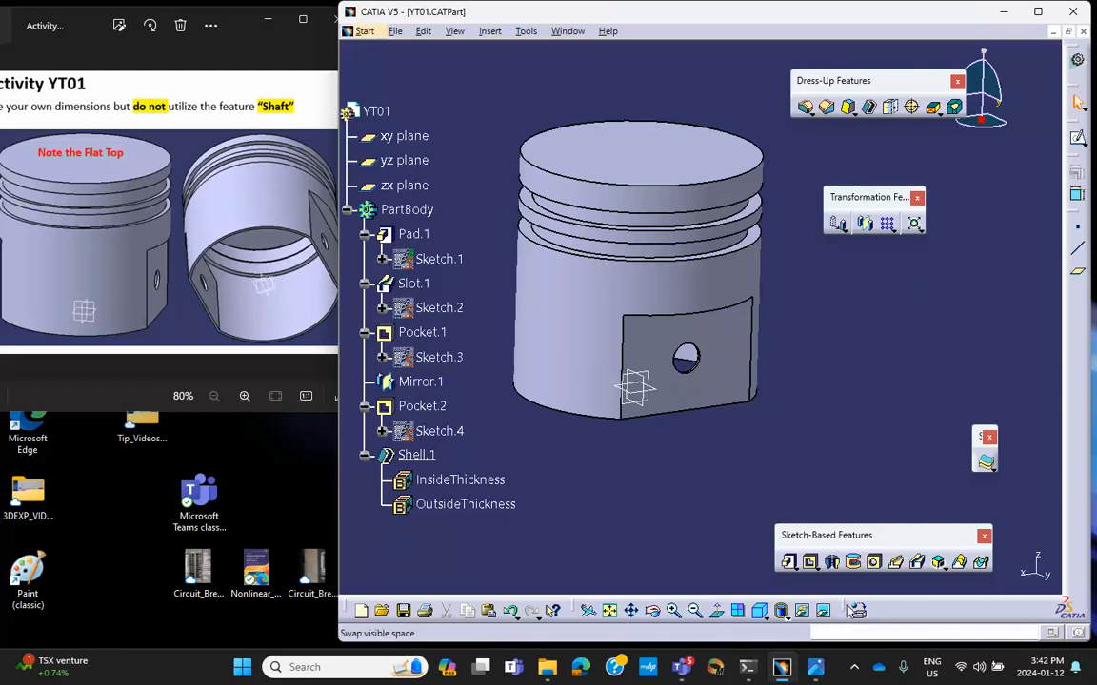
- Restore the contents and the default positions of all toolbars through the Customize dialog
left_click_drag(850, 610, 610, 558)
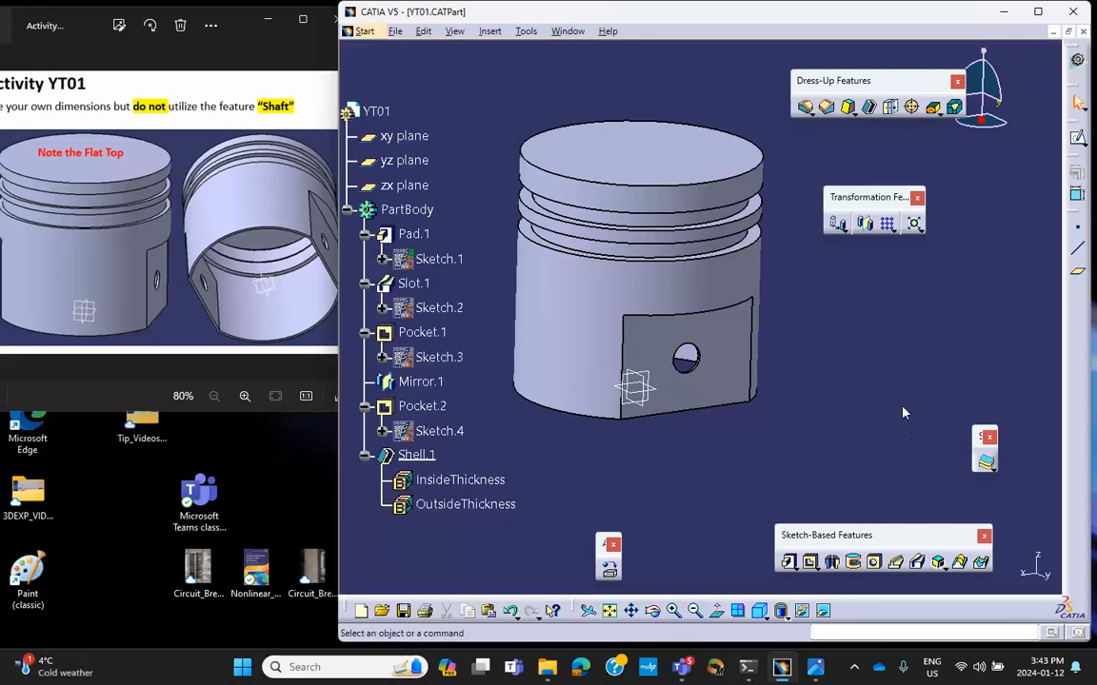
left_click(525, 32)
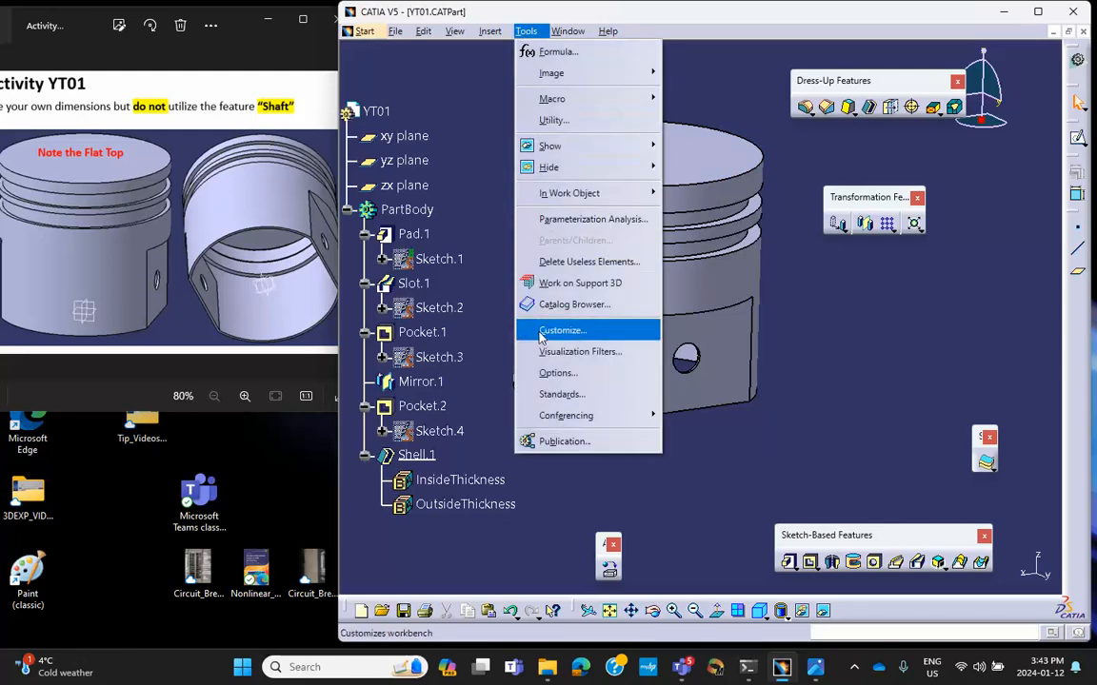
left_click(571, 330)
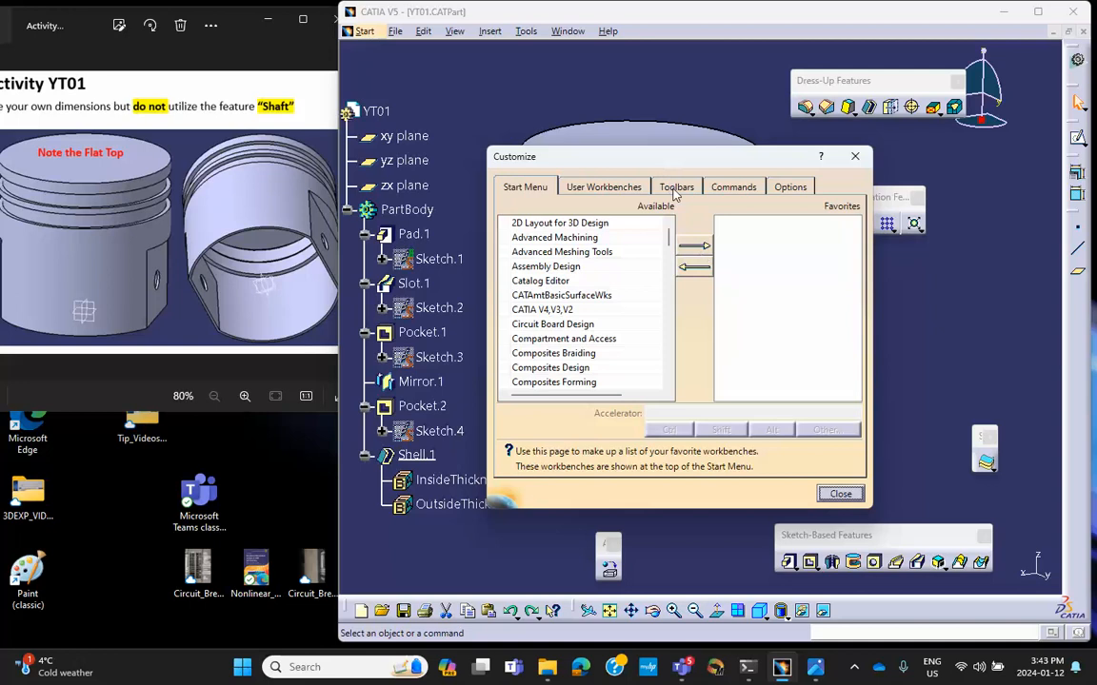
left_click(675, 188)
left_click(779, 292)
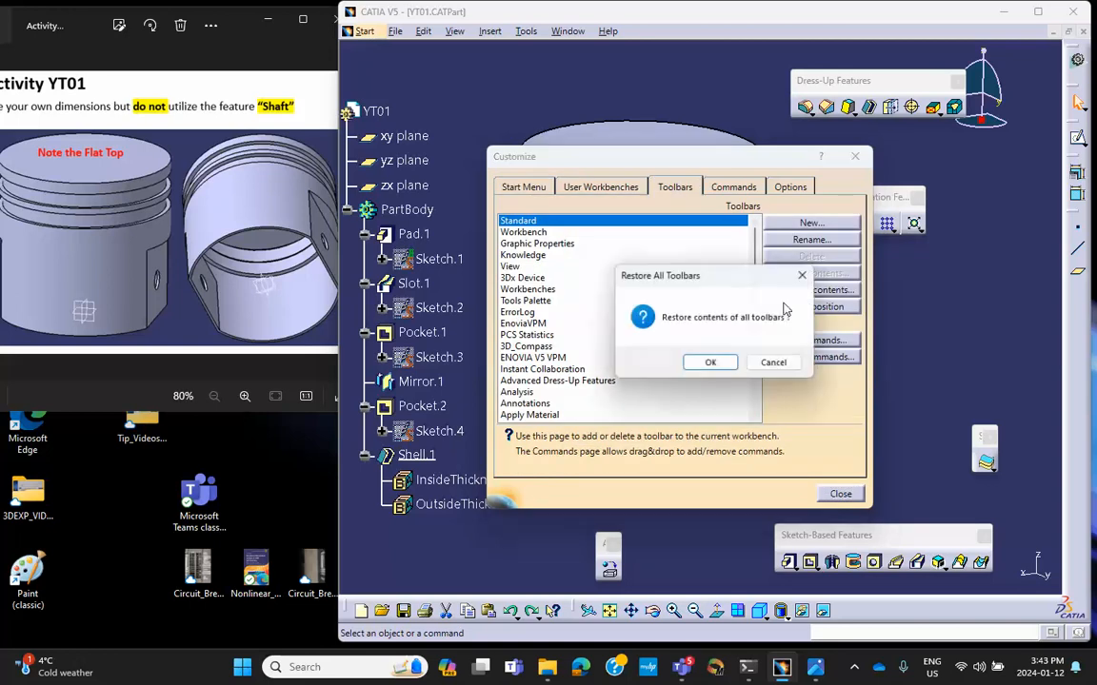
left_click(707, 362)
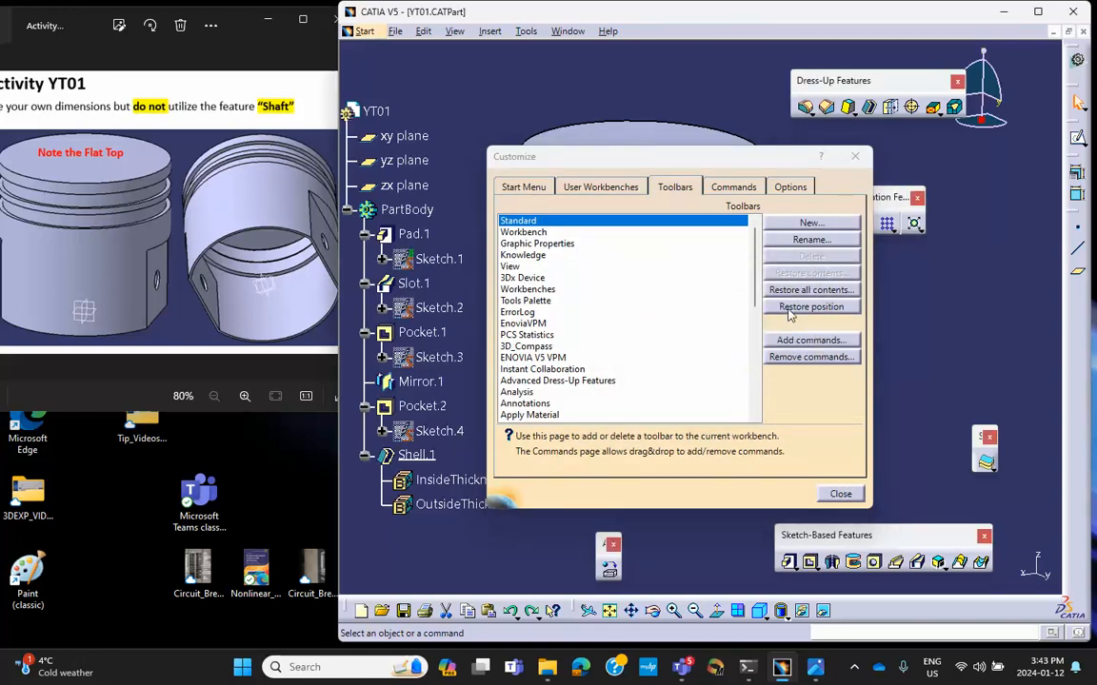
left_click(794, 308)
left_click(714, 361)
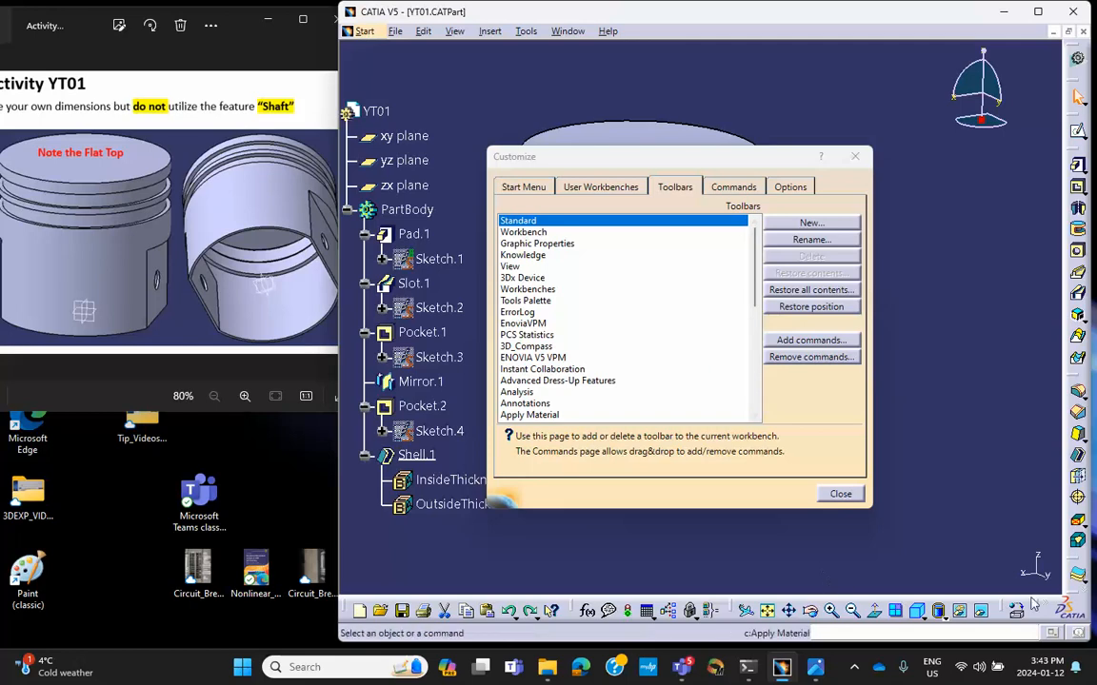
- Float the overlapped Measure, Tools and two single-icon toolbars below the piston, maximize the window and close the Customize dialog
left_click_drag(1033, 605, 550, 572)
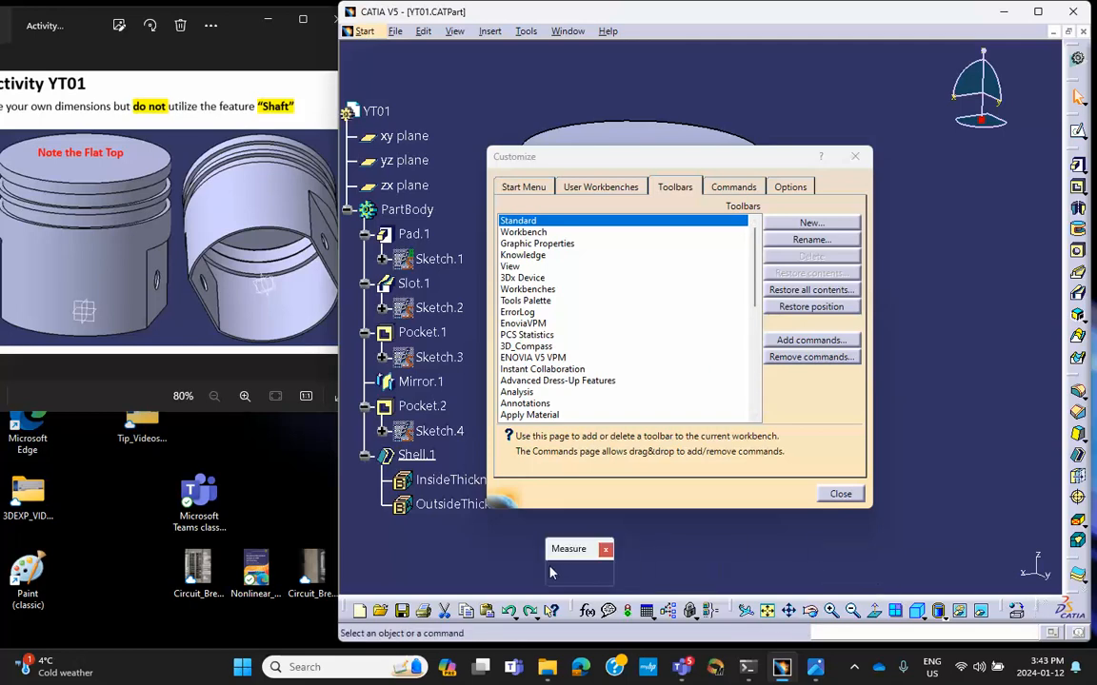
mouse_move(1001, 608)
left_mouse_down()
mouse_move(911, 585)
mouse_move(664, 569)
left_mouse_up()
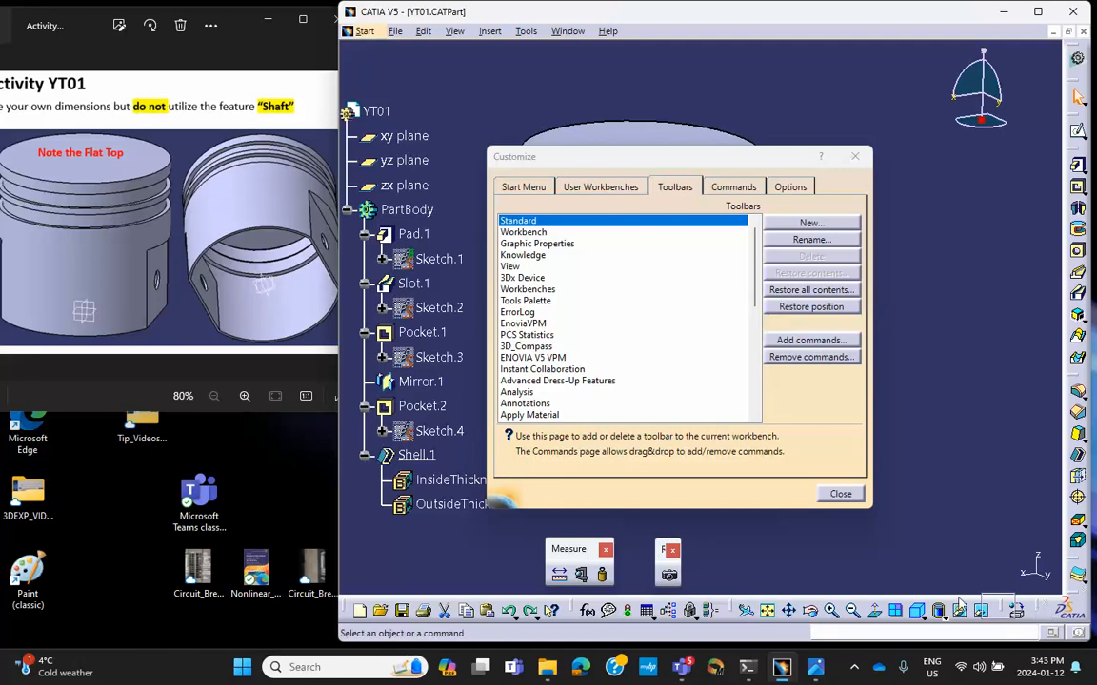
left_click_drag(958, 604, 759, 570)
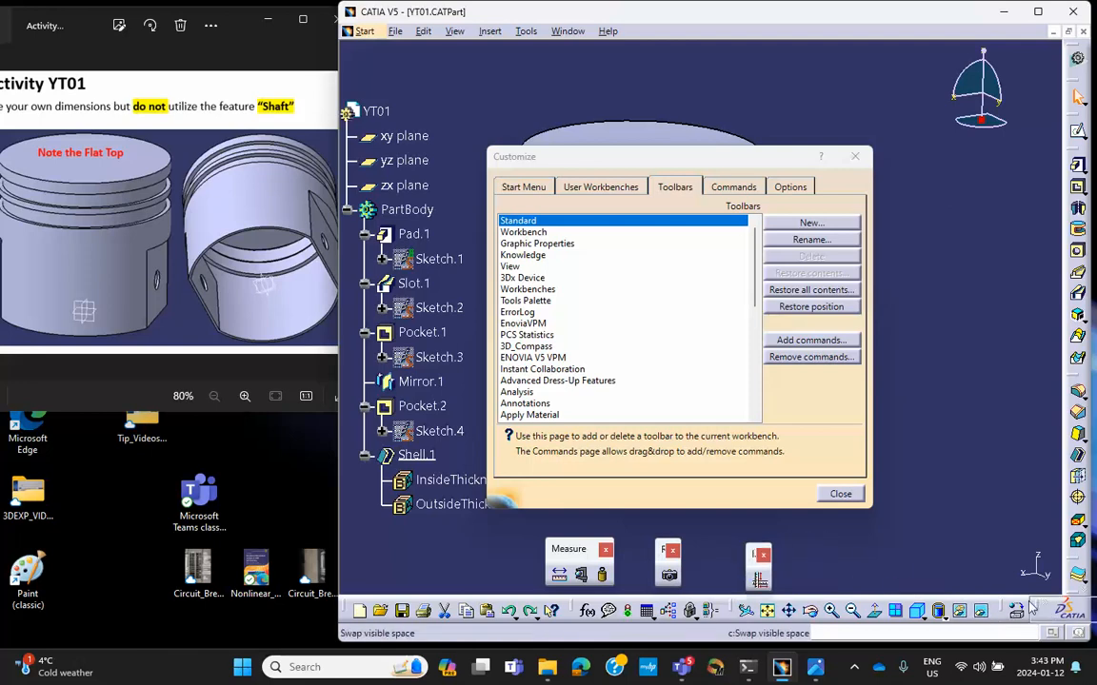
left_click_drag(1031, 607, 861, 562)
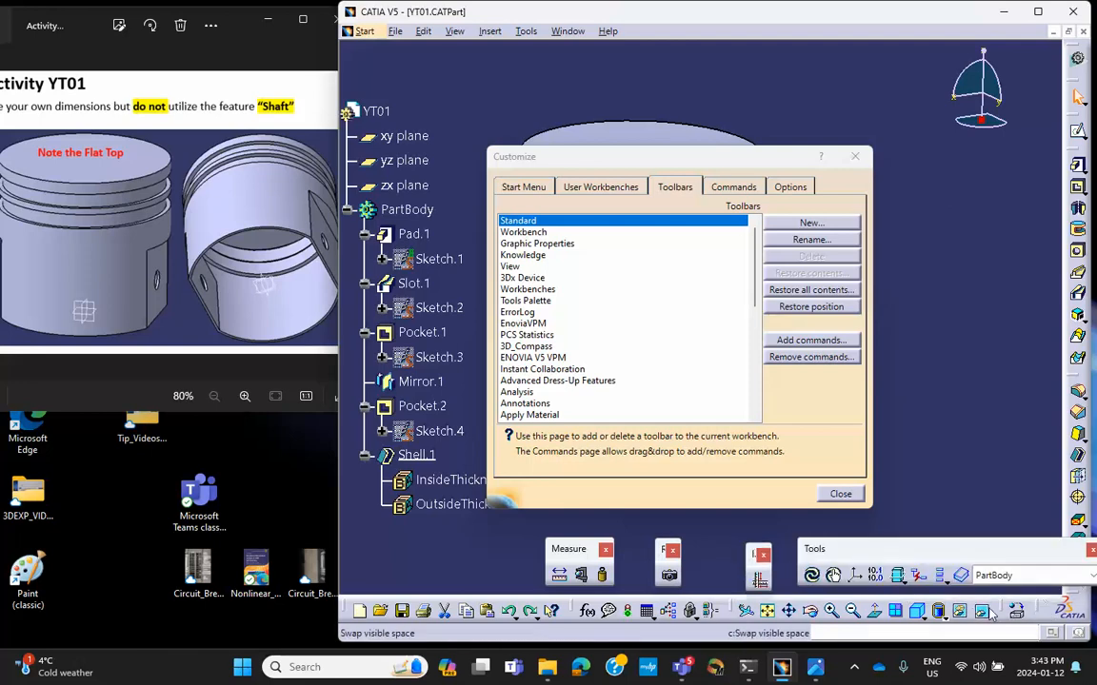
left_click(1038, 13)
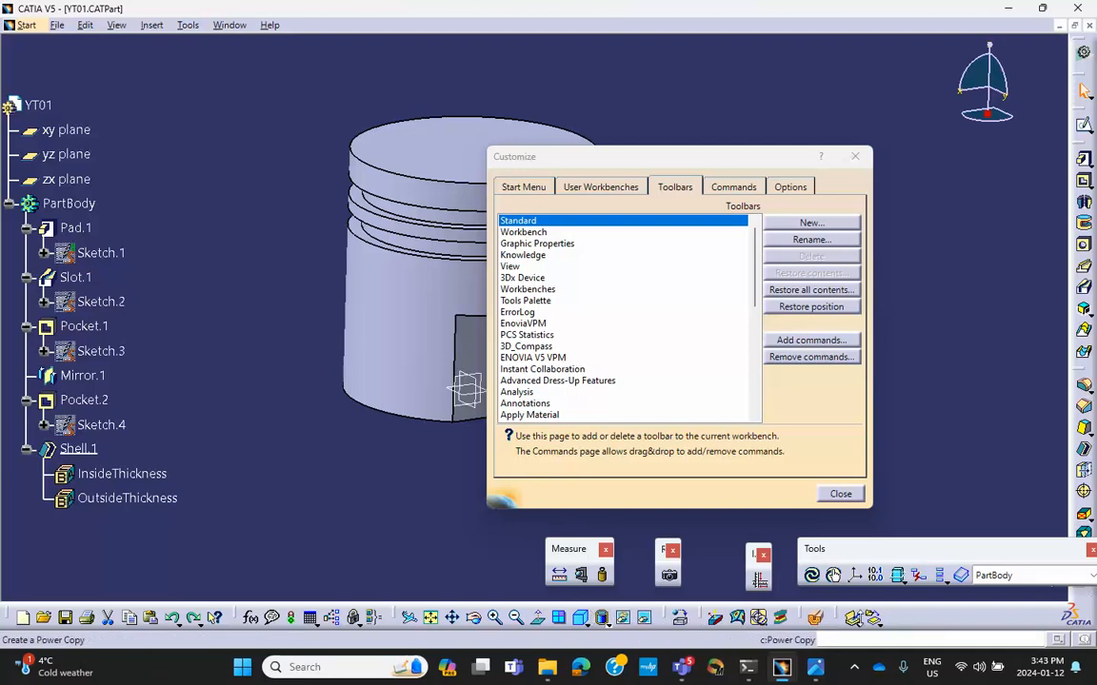
left_click_drag(912, 550, 340, 545)
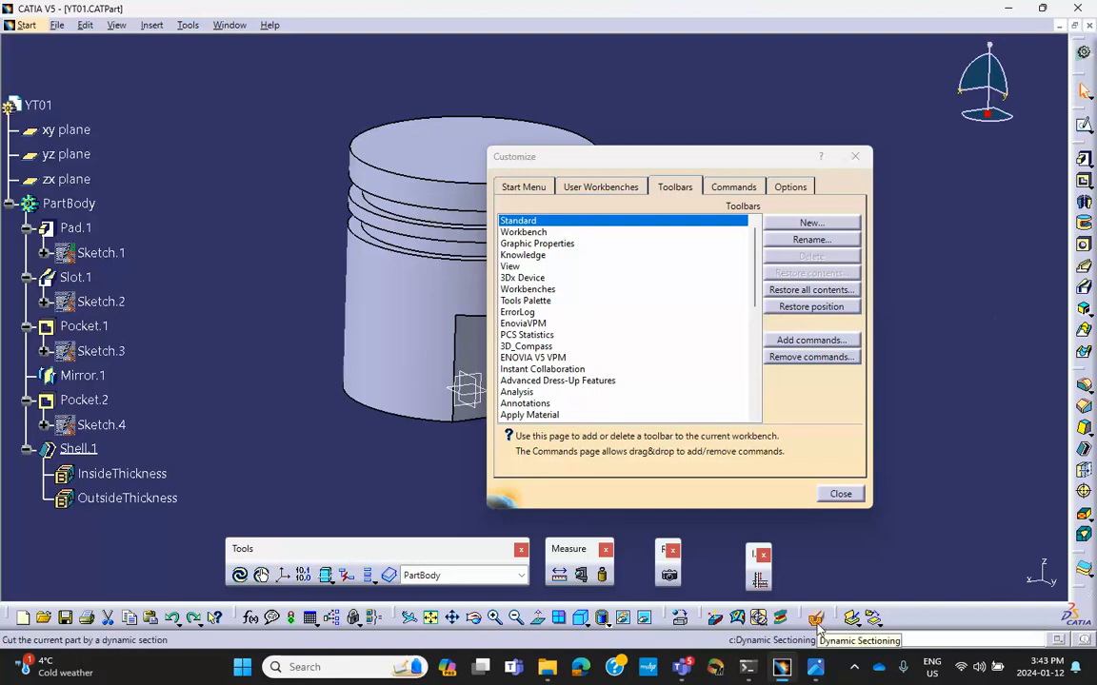
left_click(841, 494)
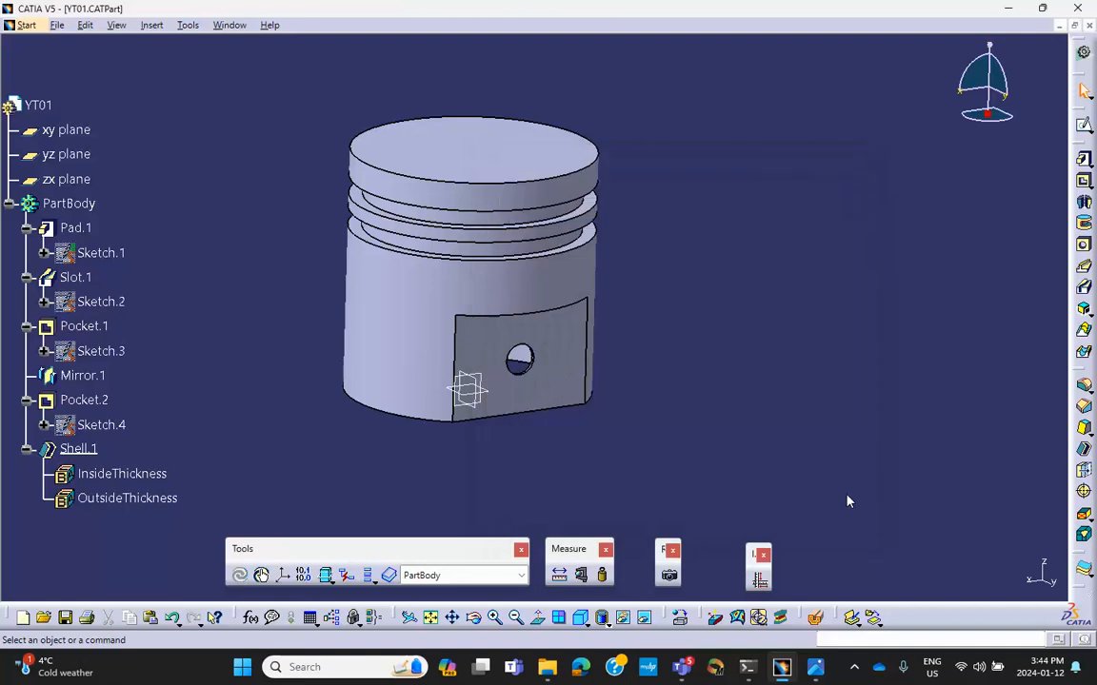
- Examine the piston's interior with Dynamic Sectioning, rotating the section plane upright through the pin hole, and exit the section view
left_click(815, 620)
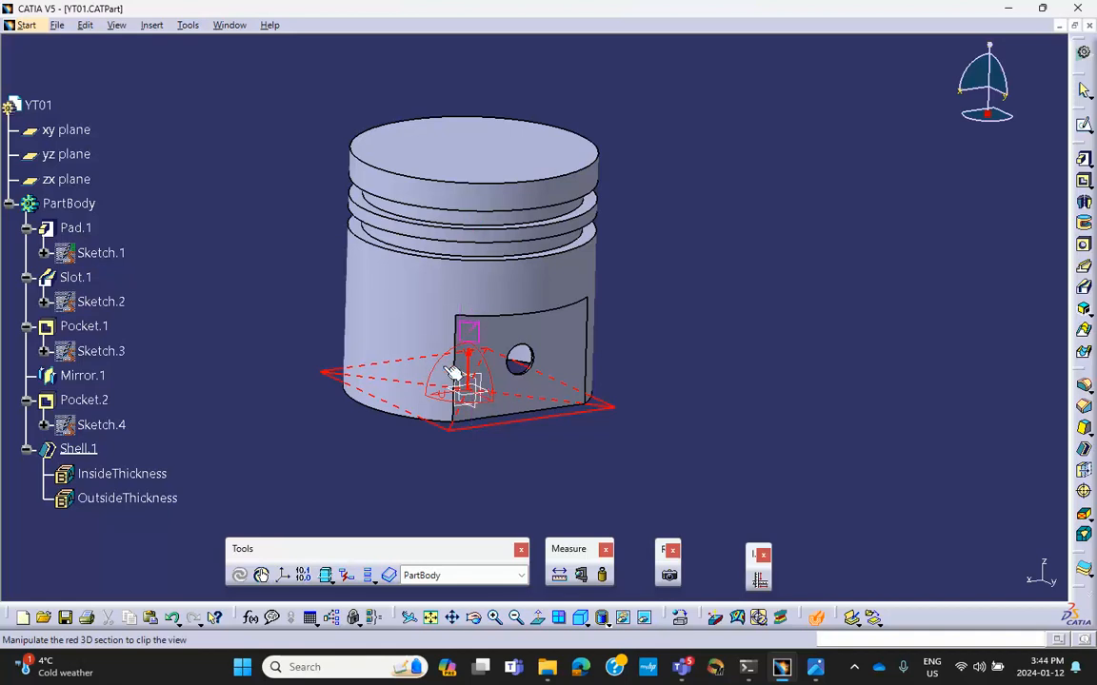
left_click_drag(435, 375, 548, 266)
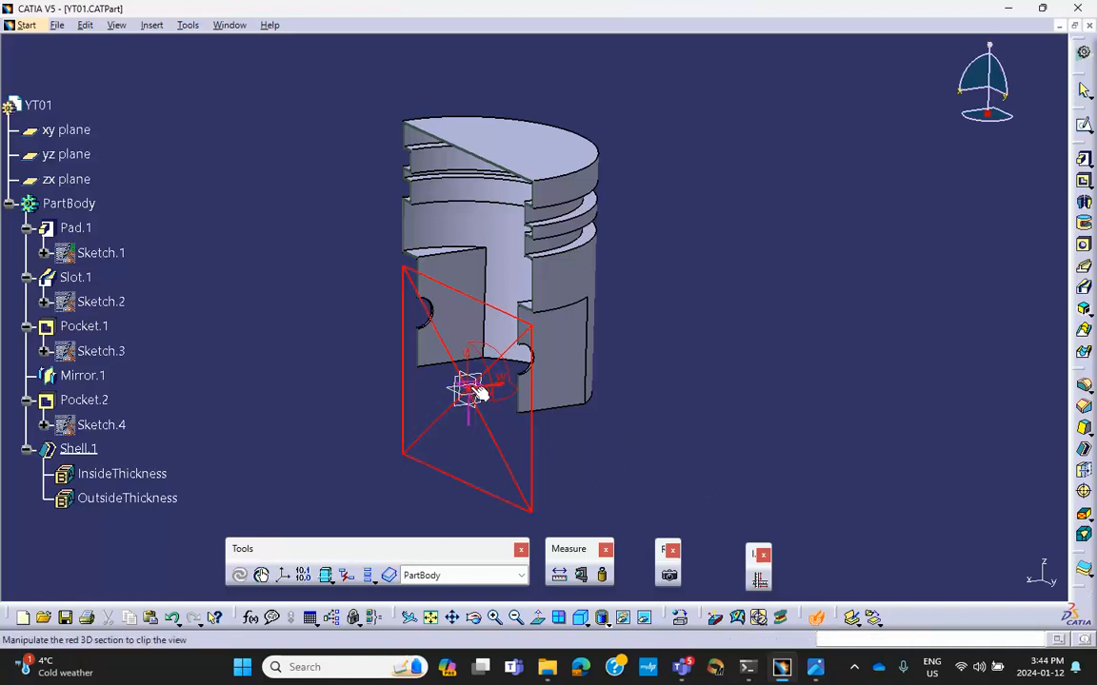
mouse_move(469, 392)
left_mouse_down()
mouse_move(490, 447)
mouse_move(519, 433)
mouse_move(490, 447)
mouse_move(391, 433)
mouse_move(464, 400)
mouse_move(473, 408)
left_mouse_up()
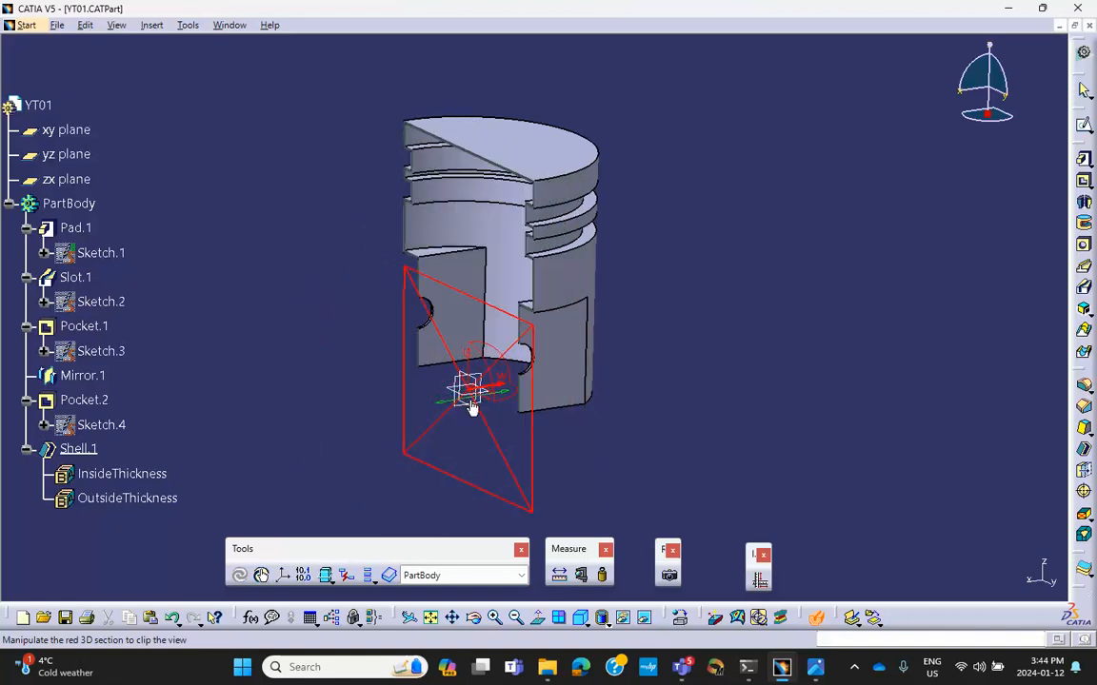
left_click(816, 618)
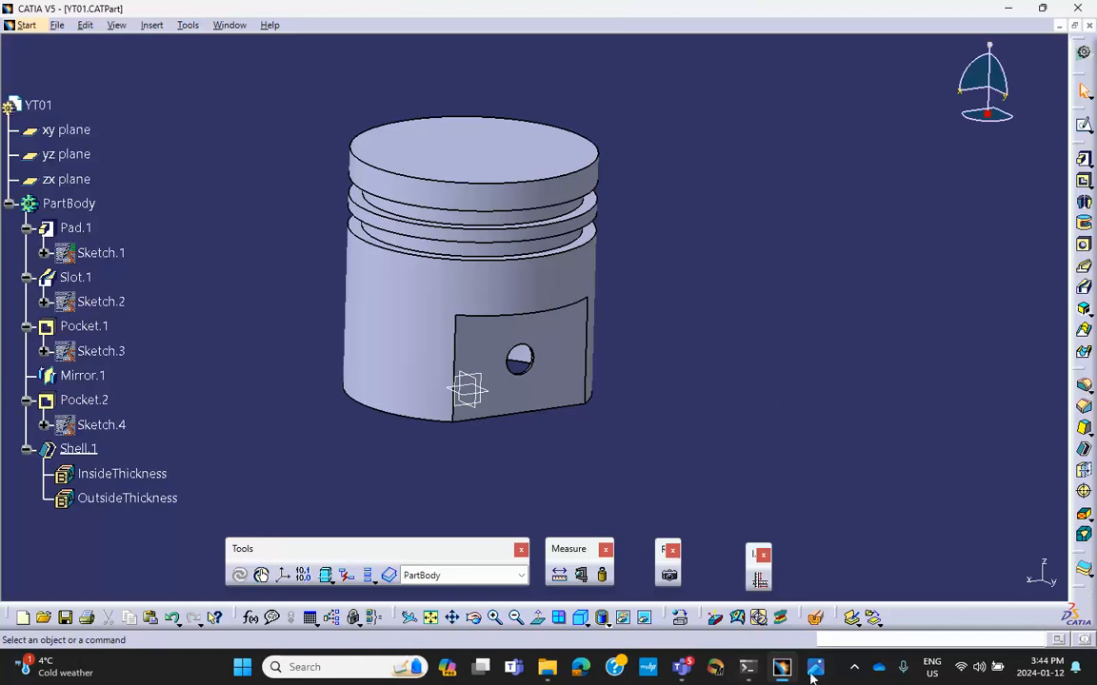
left_click(853, 666)
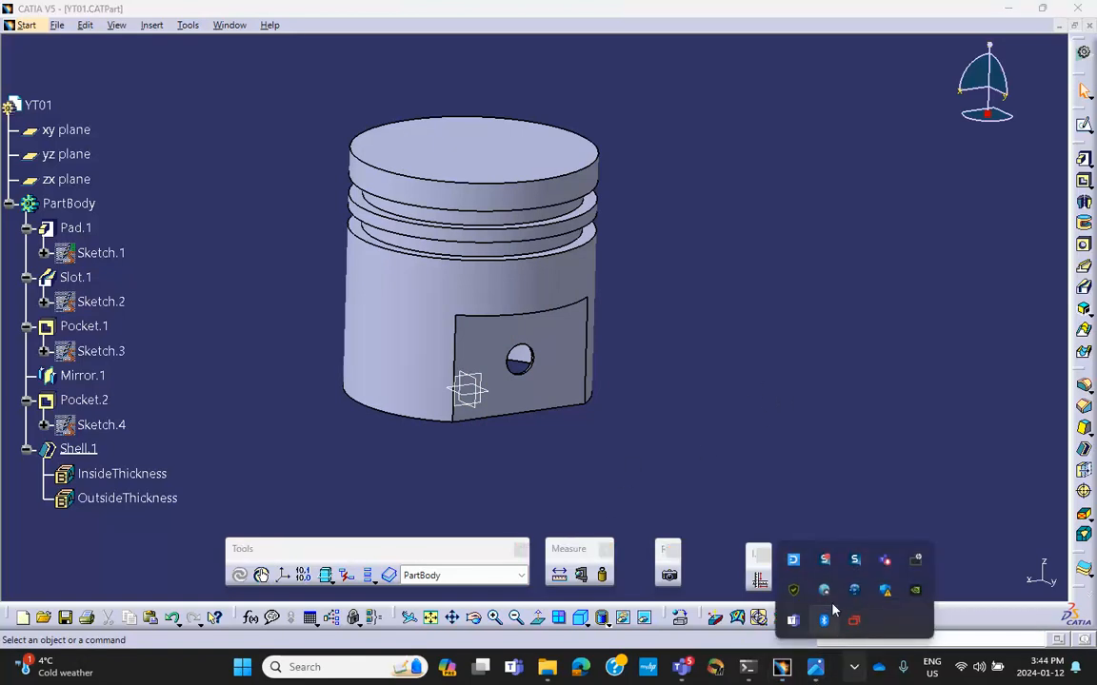